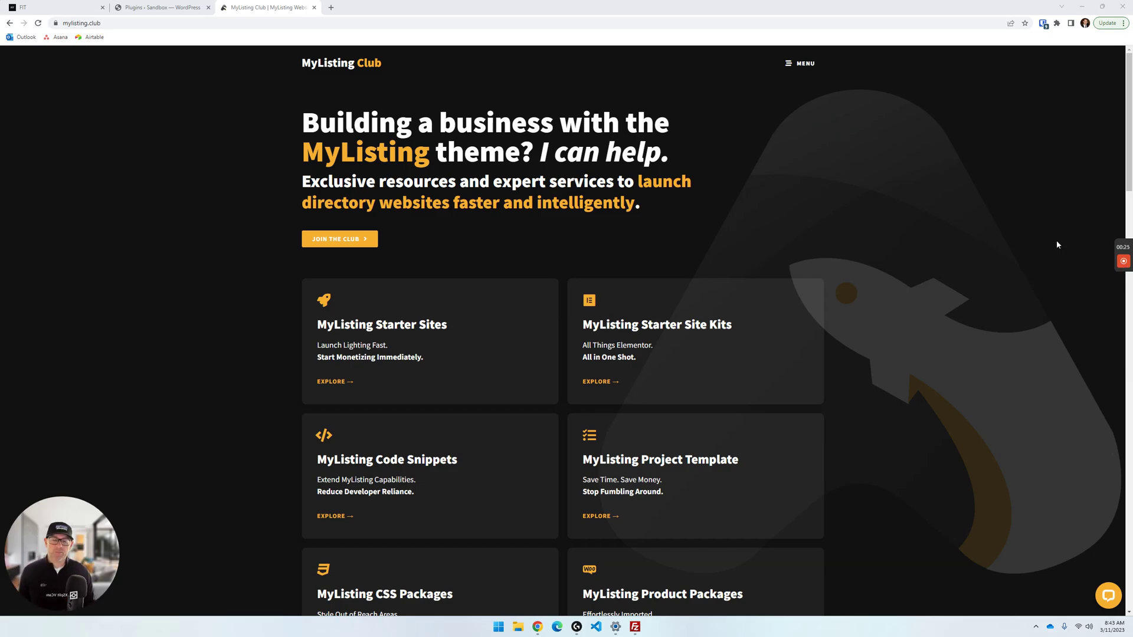
Find the "How To Use Loco Translate With MyListing" guide by searching the Guides resources for "loco", view it, and close it.
left_click(803, 64)
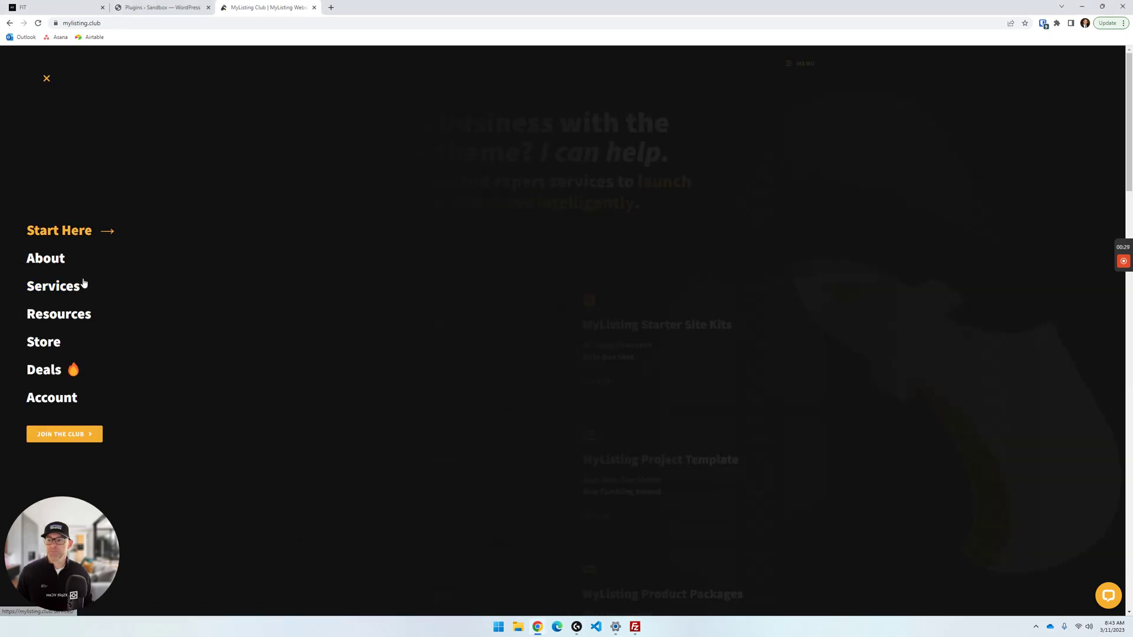
left_click(82, 314)
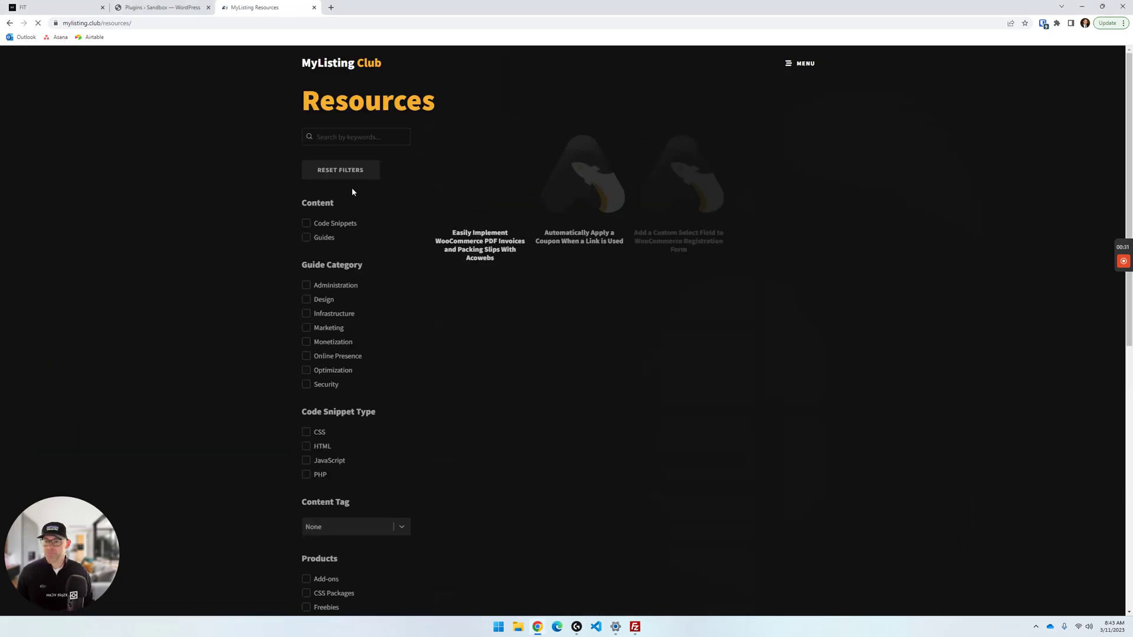
left_click(328, 237)
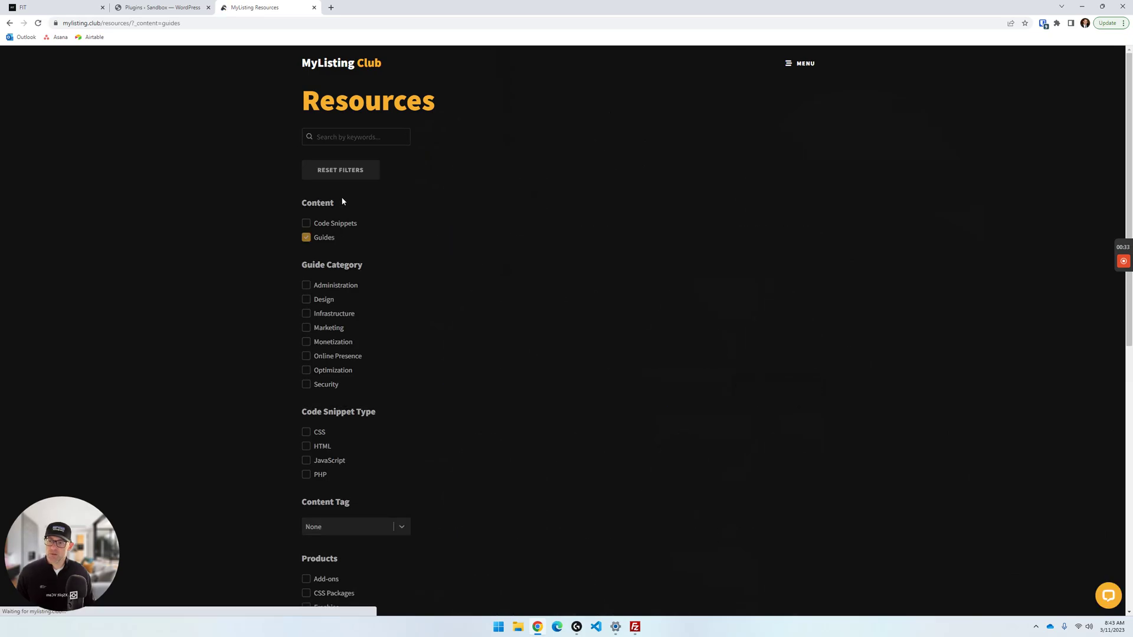
left_click(356, 137)
type("loco")
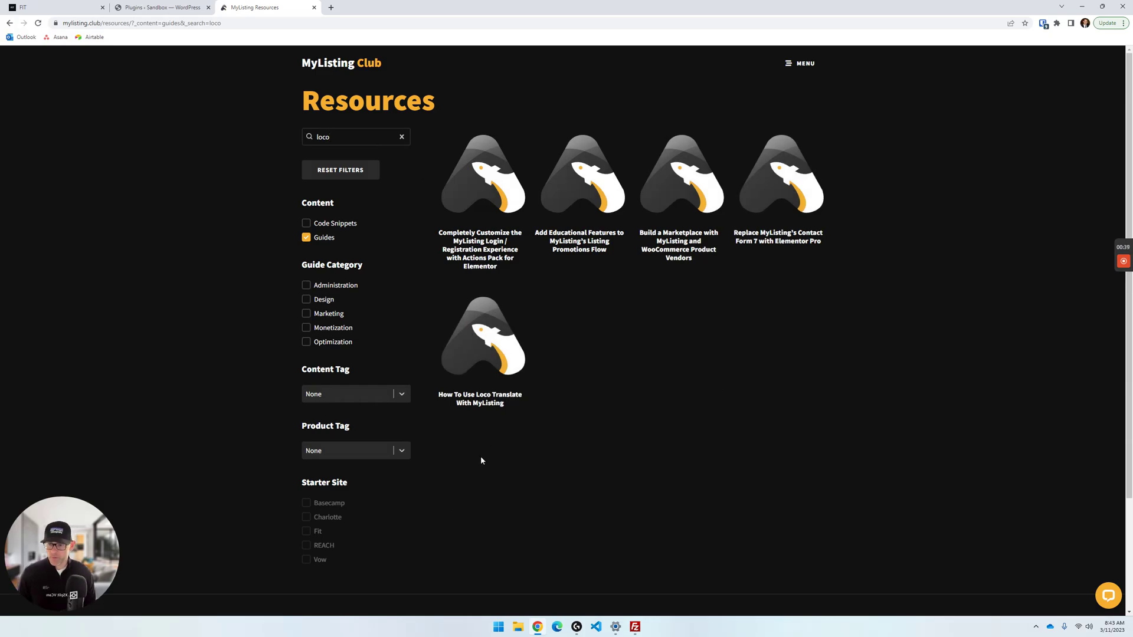
left_click(491, 404)
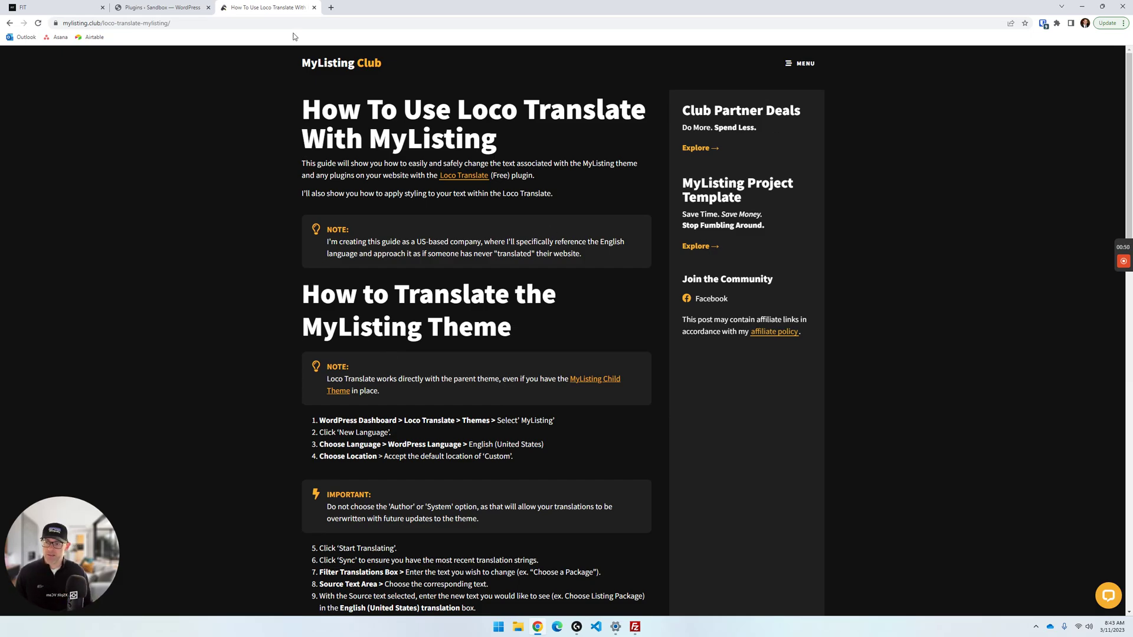
key("ctrl+w")
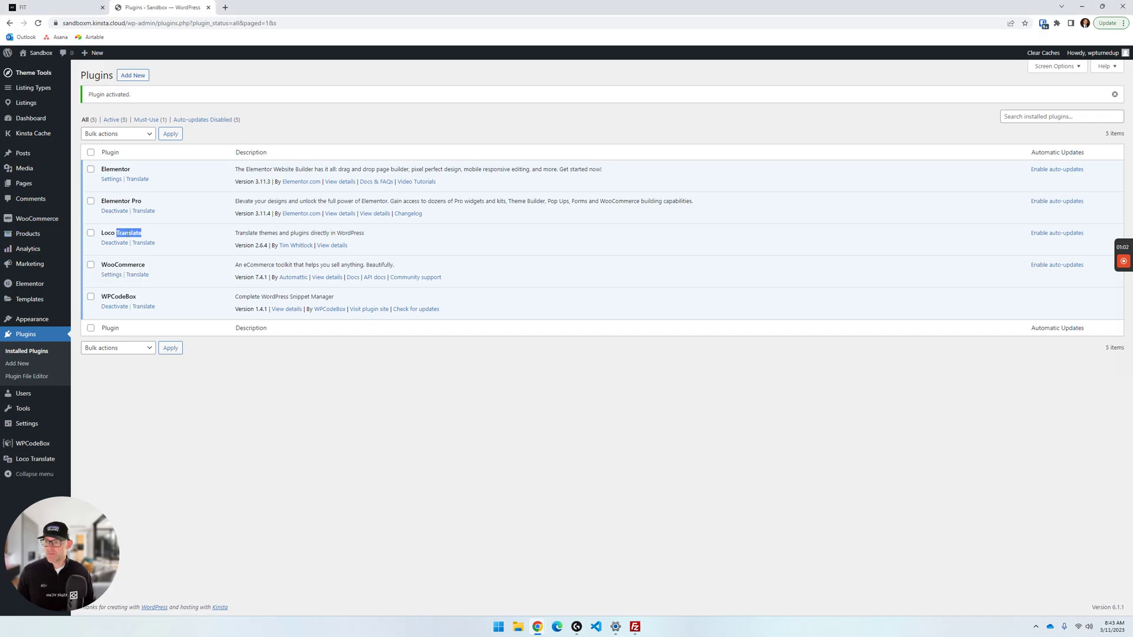
Point out the installed Loco Translate plugin and open its details in a separate tab.
triple_click(128, 234)
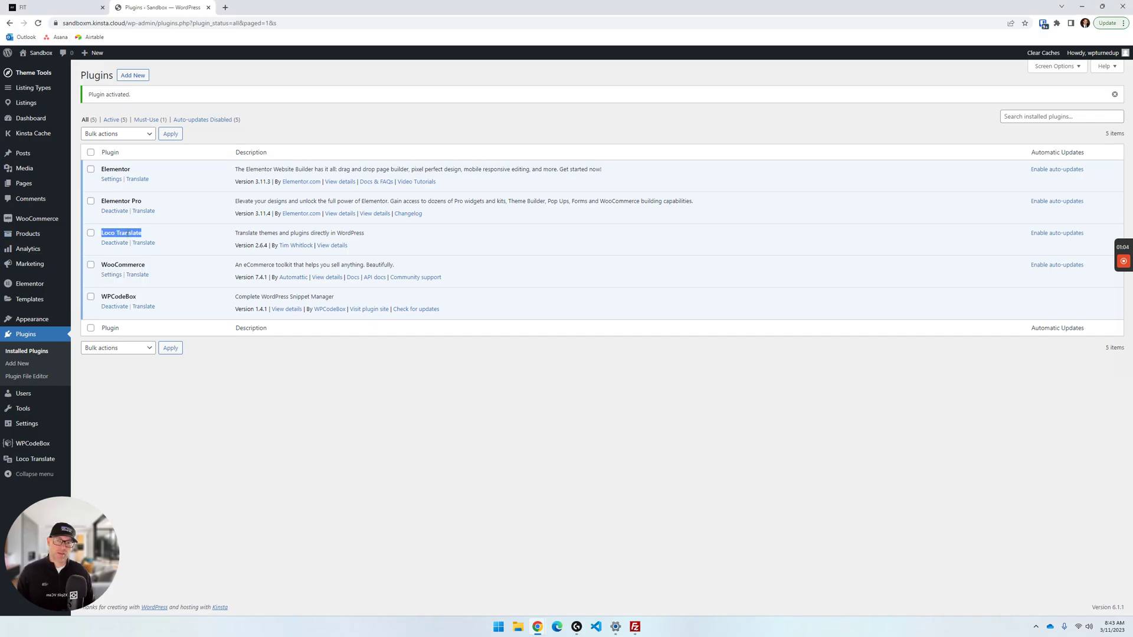
left_click(128, 233)
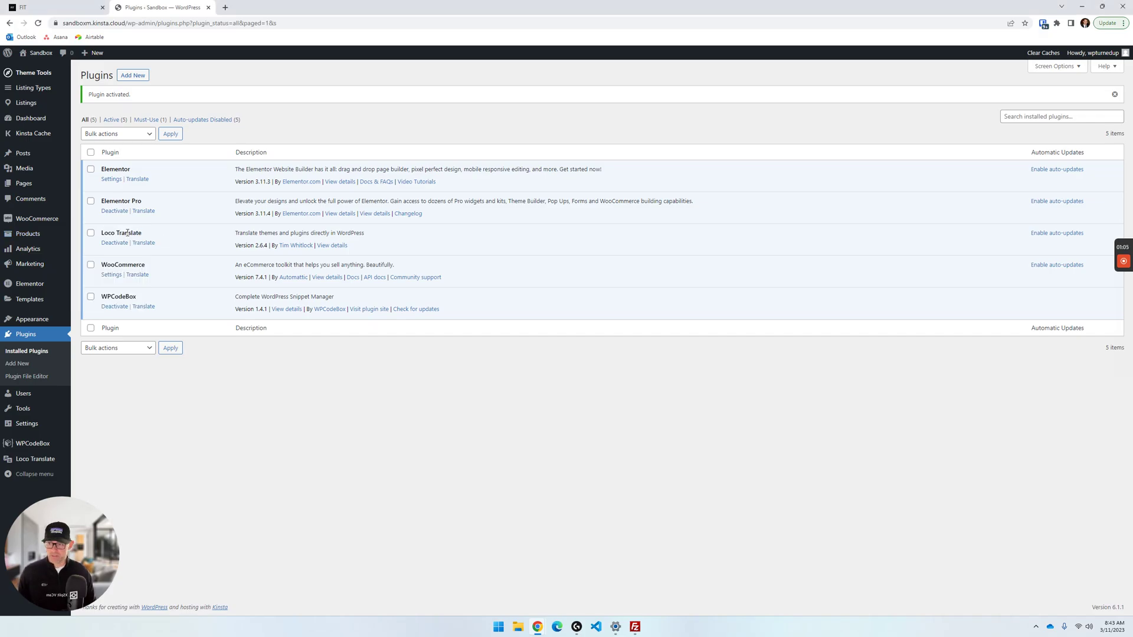
left_click(342, 247)
right_click(341, 249)
left_click(372, 257)
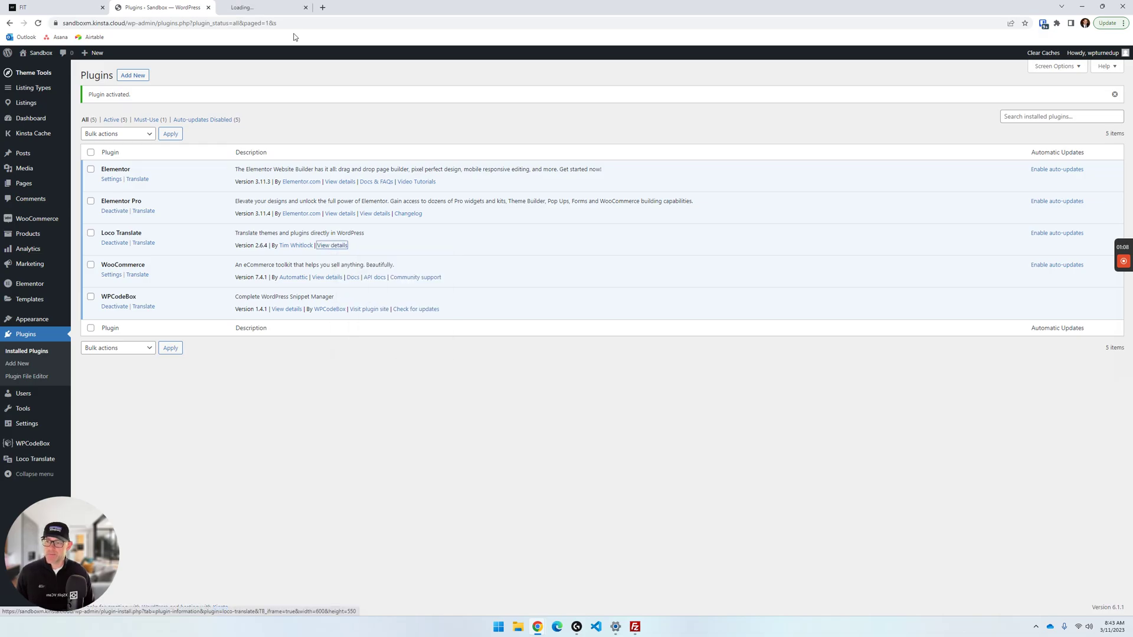
key("ctrl+Tab")
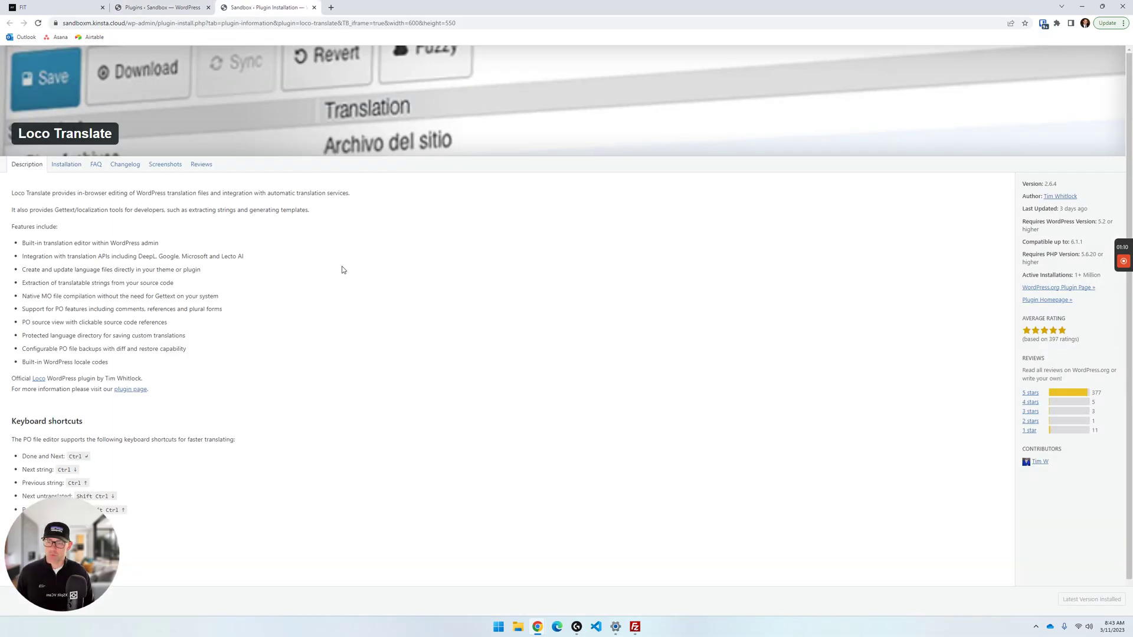
Look over Loco Translate's WordPress.org plugin page, and return to the installed plugins list.
left_click(1039, 289)
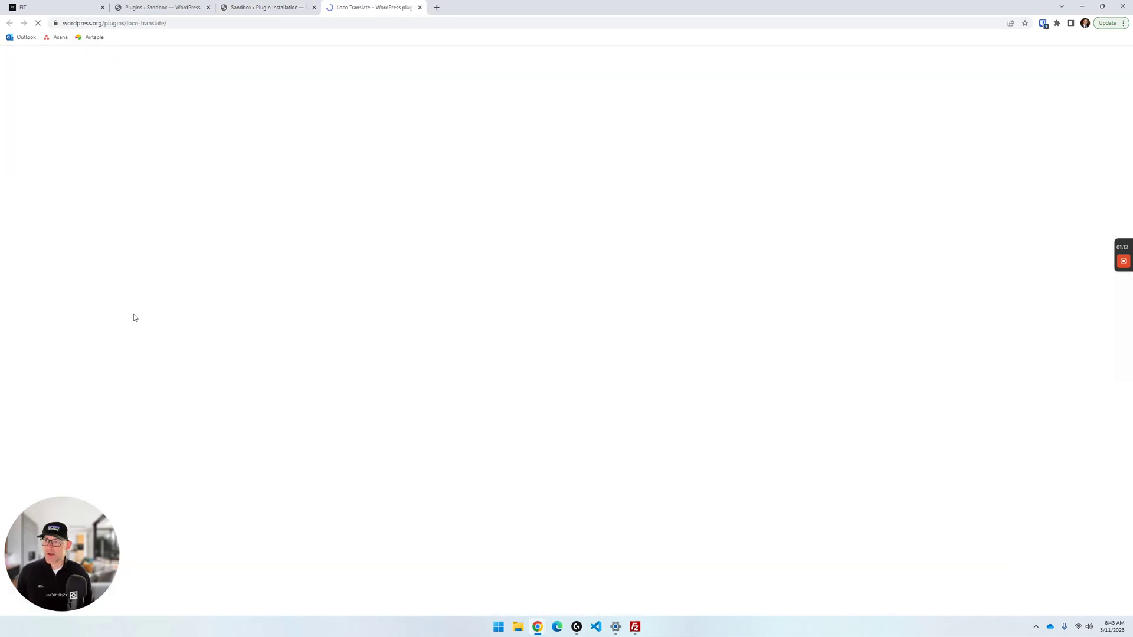
scroll(339, 339, "down", 5)
scroll(338, 339, "up", 5)
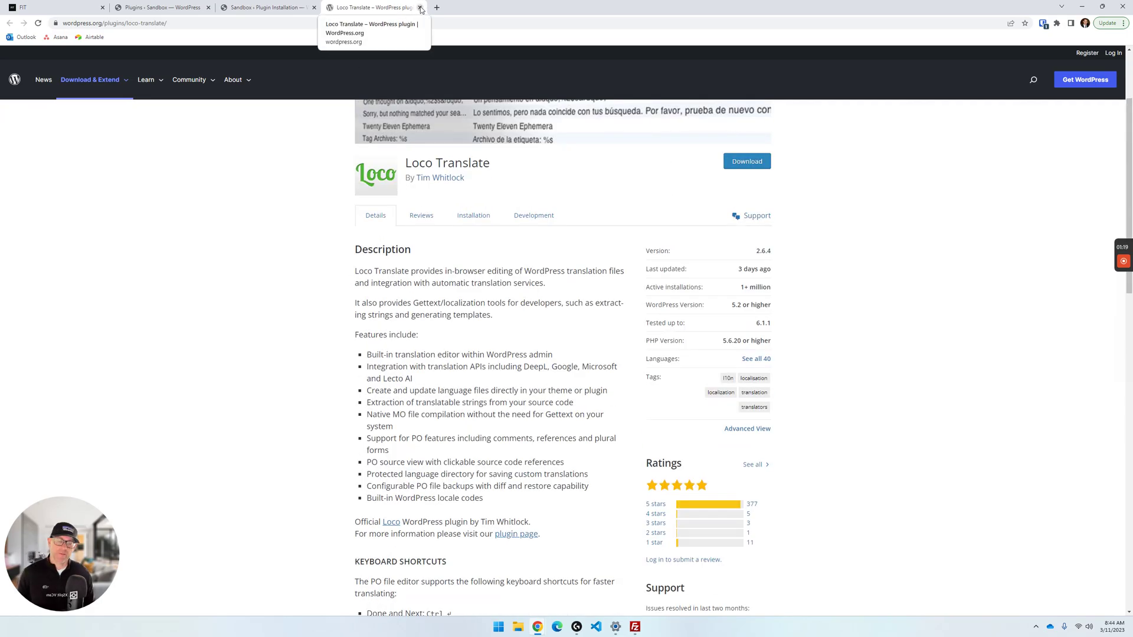
left_click(420, 8)
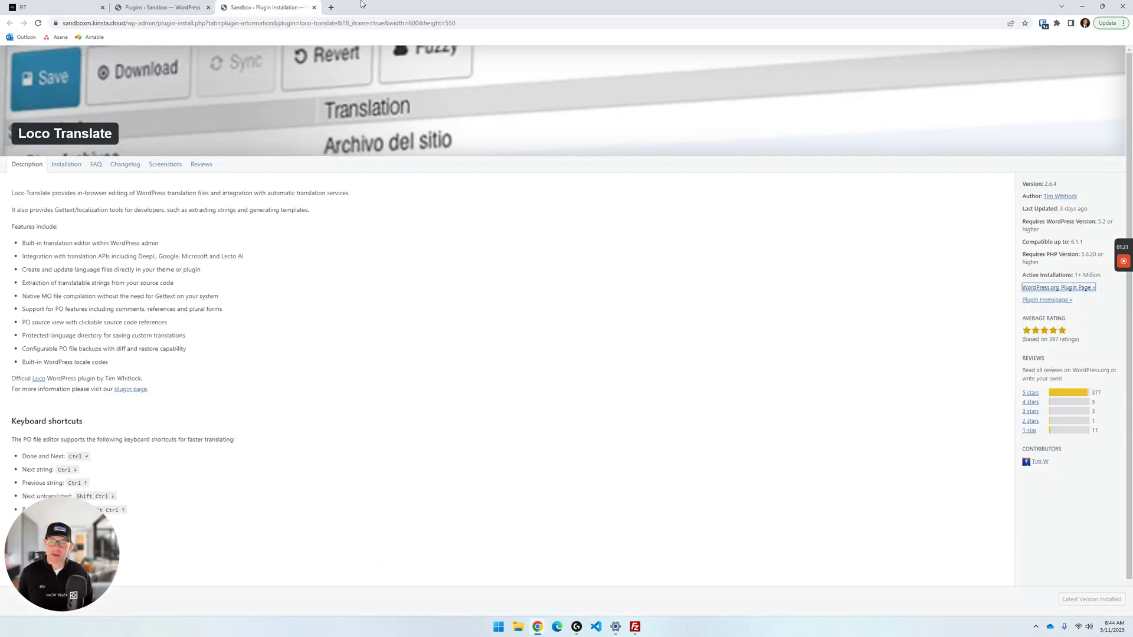
left_click(314, 8)
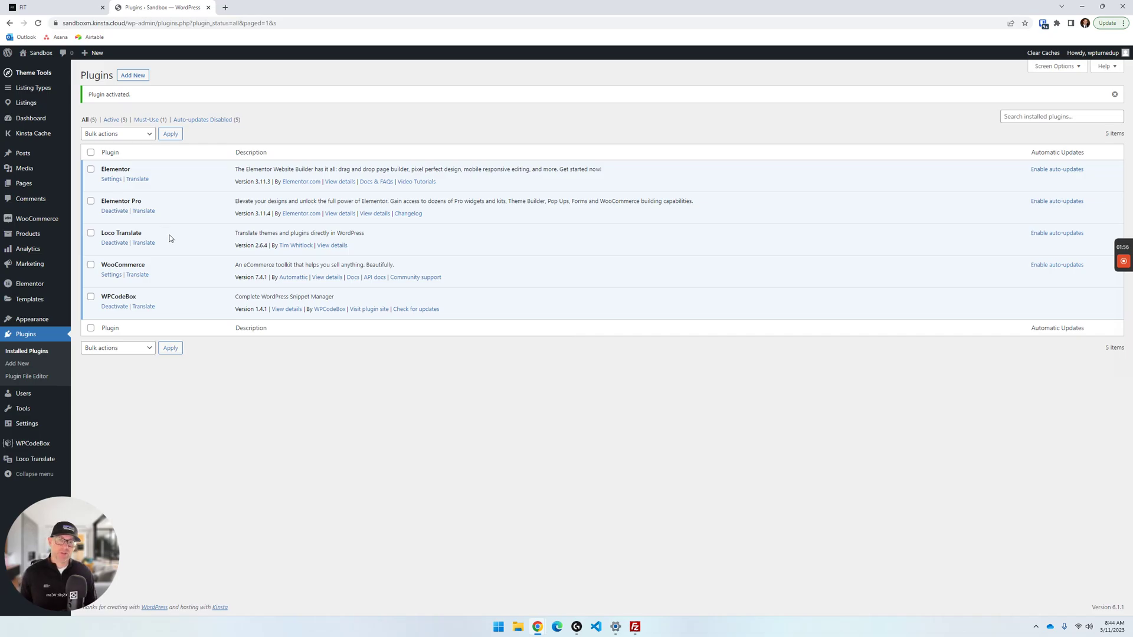
Create a translations template for the My Listing Child theme in Loco Translate.
mouse_move(1121, 313)
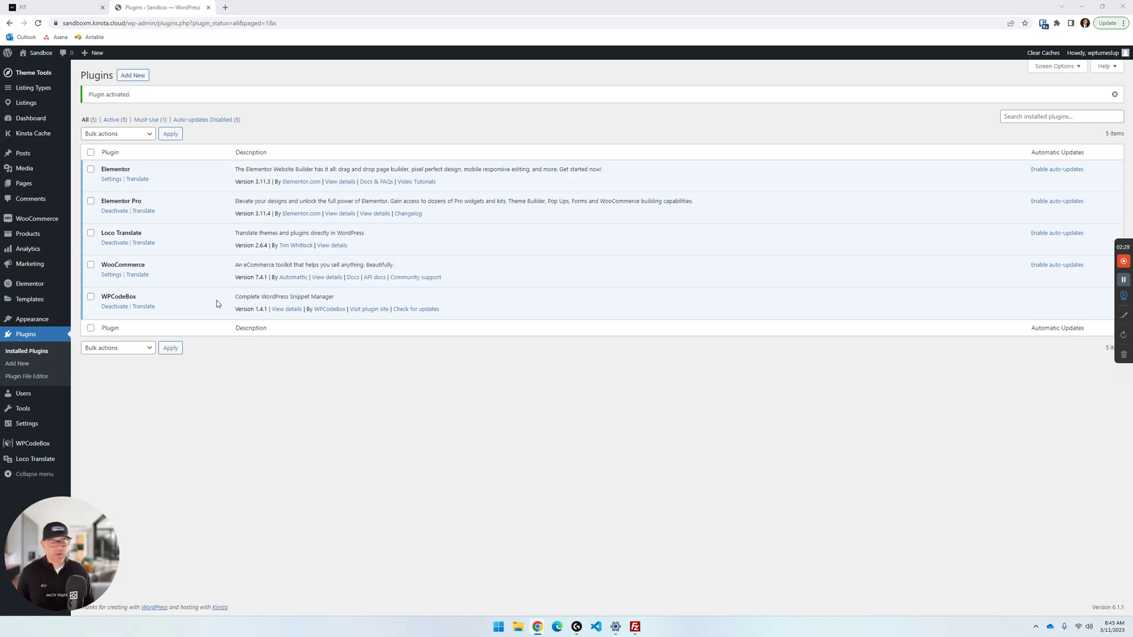
mouse_move(40, 461)
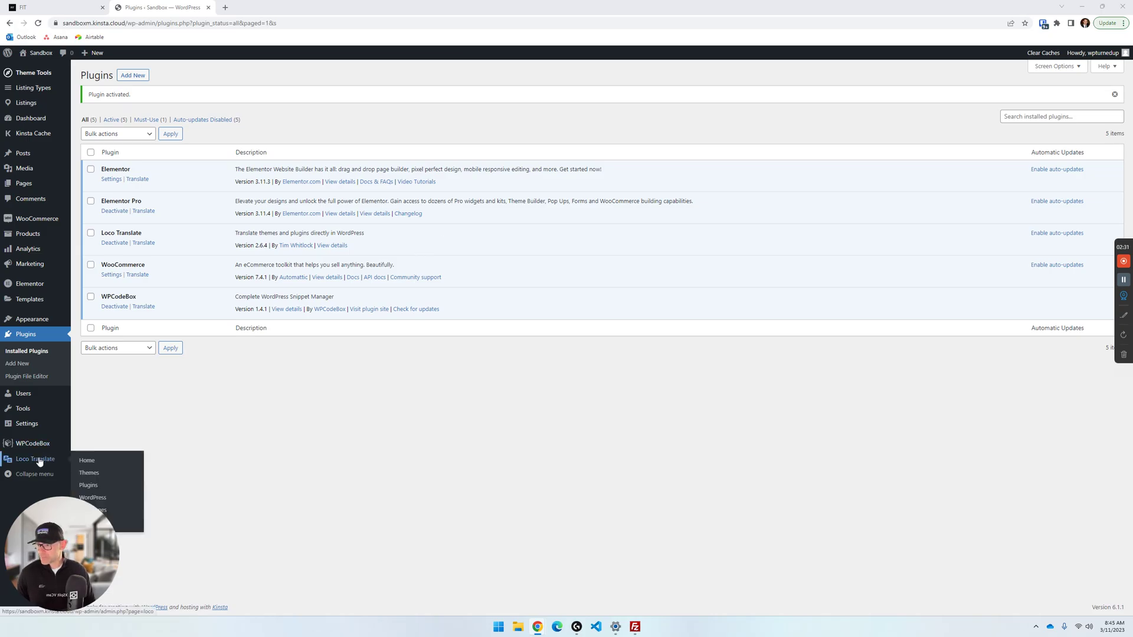
left_click(88, 474)
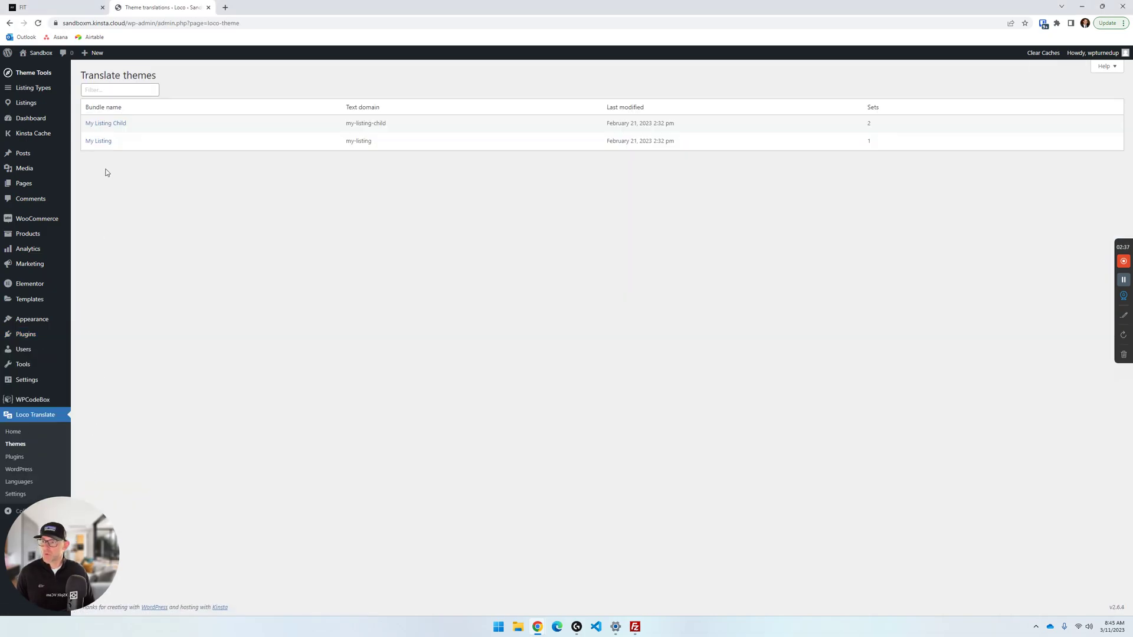
left_click(115, 128)
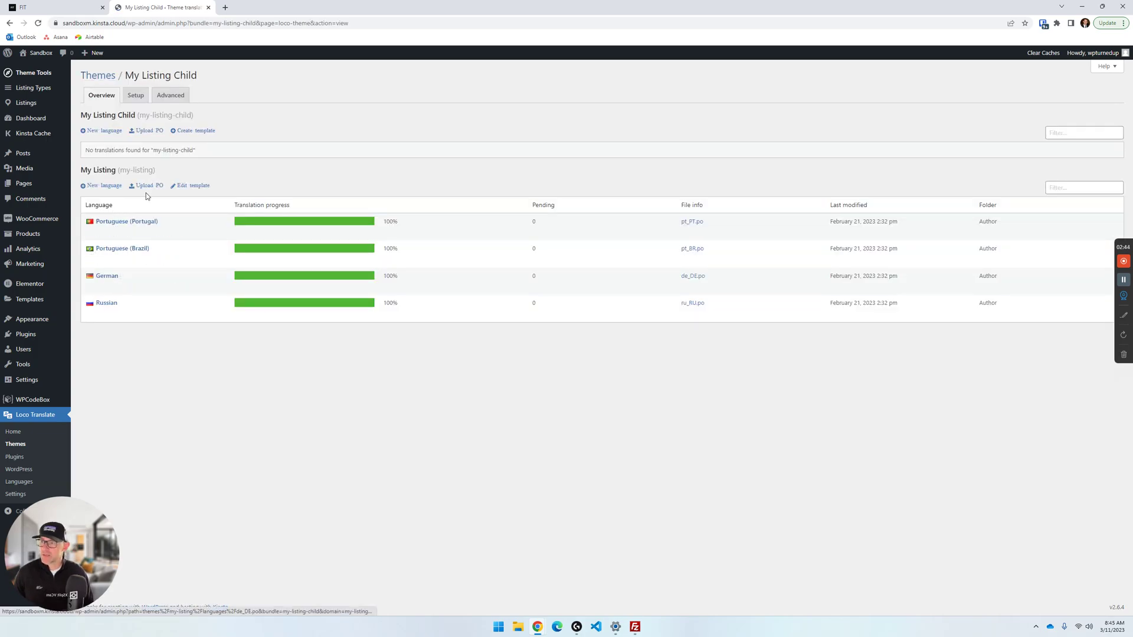
left_click(112, 131)
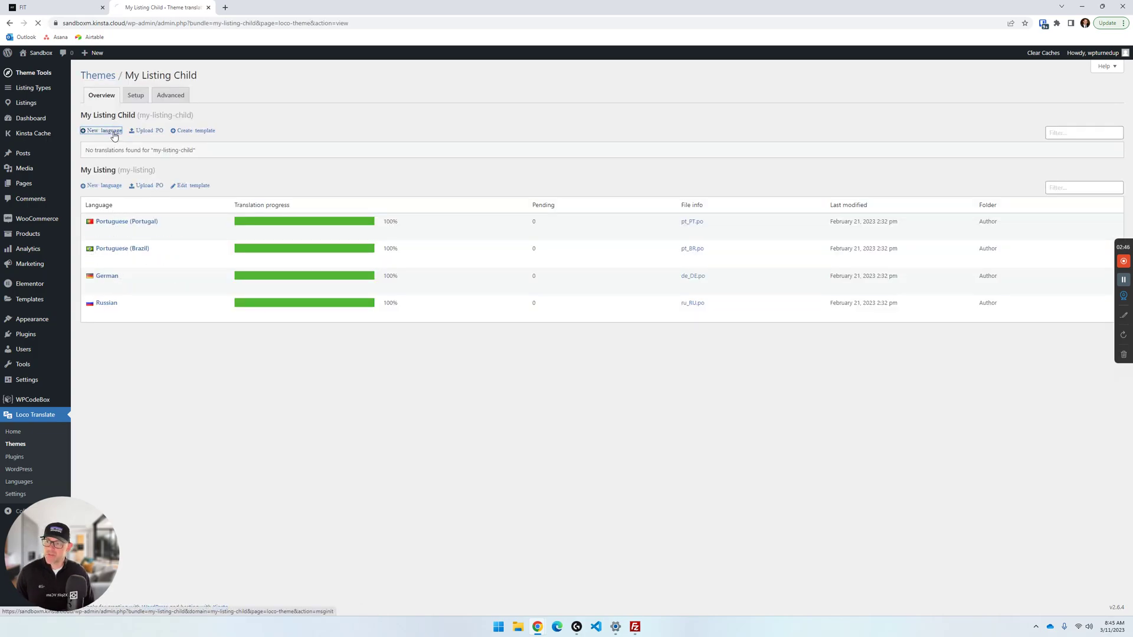
left_click(115, 154)
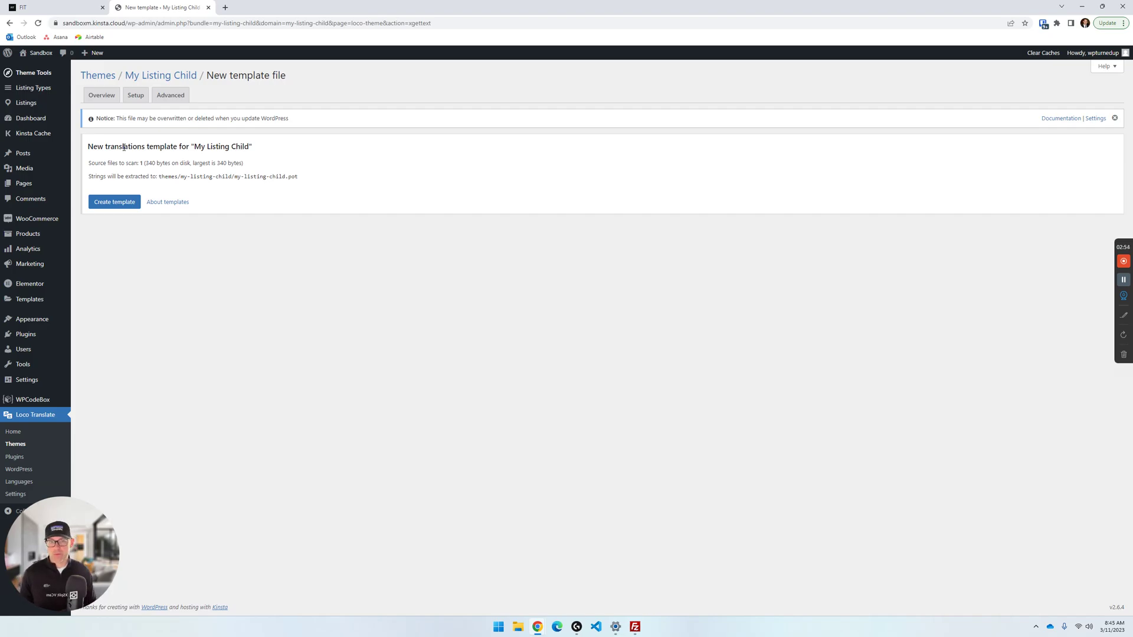
left_click(114, 203)
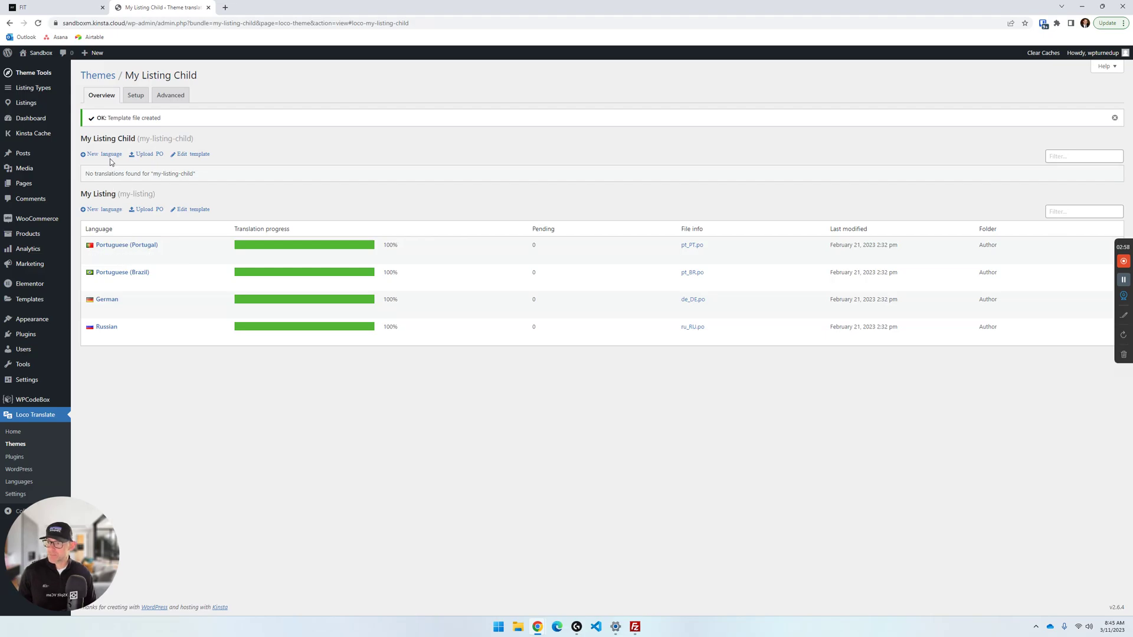
Start an English (United States) translation for My Listing Child in the Custom location and sync its strings.
left_click(112, 154)
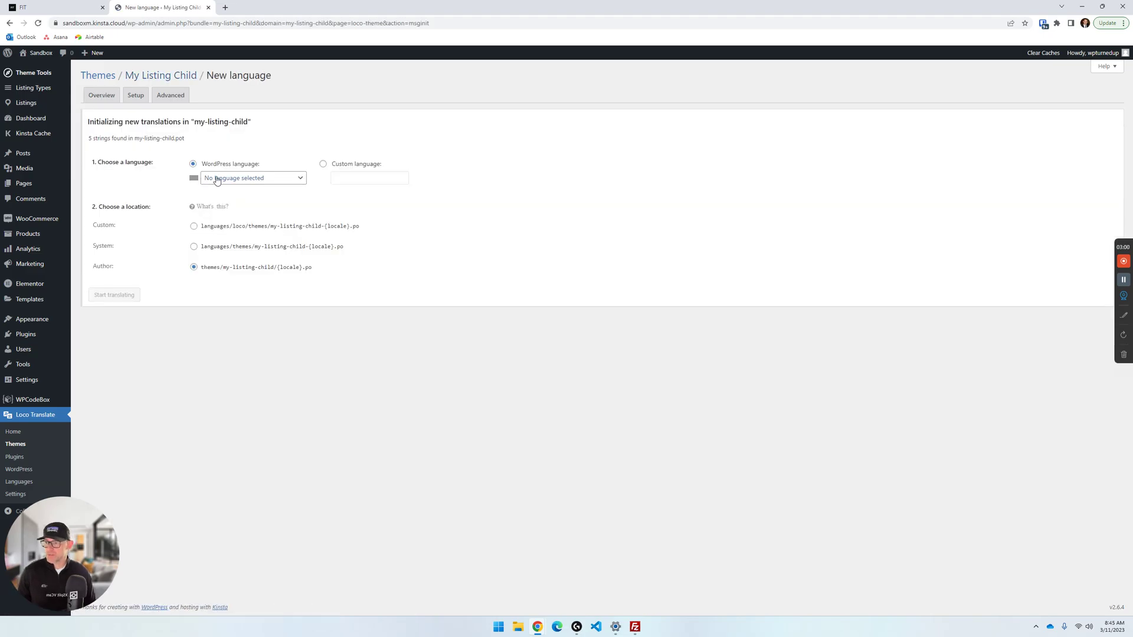
left_click(218, 177)
left_click(220, 207)
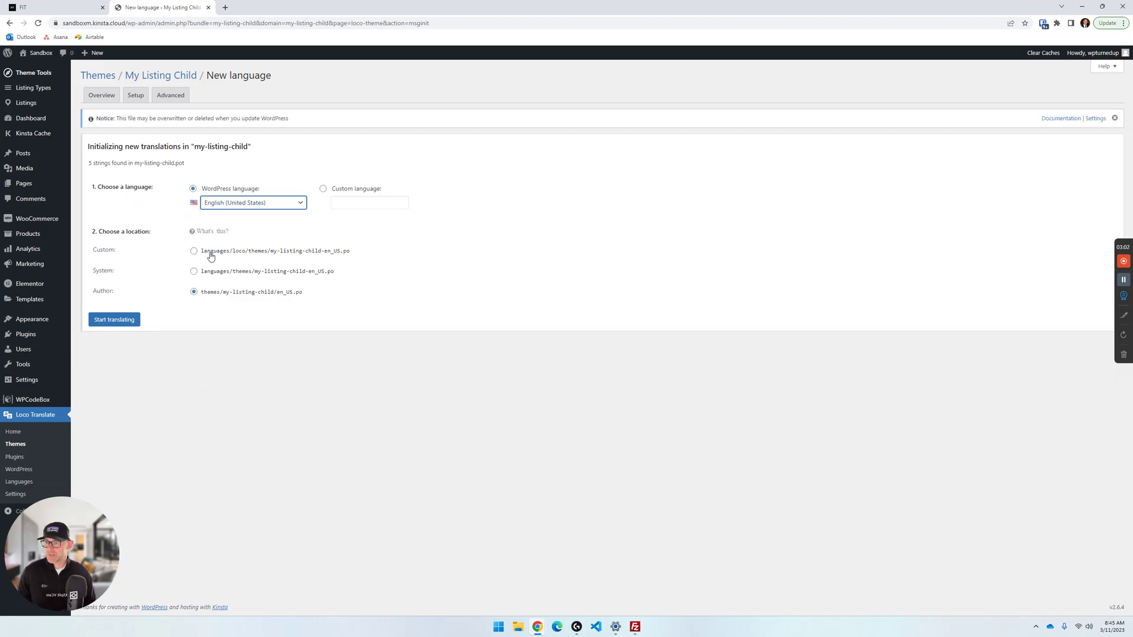
left_click(126, 298)
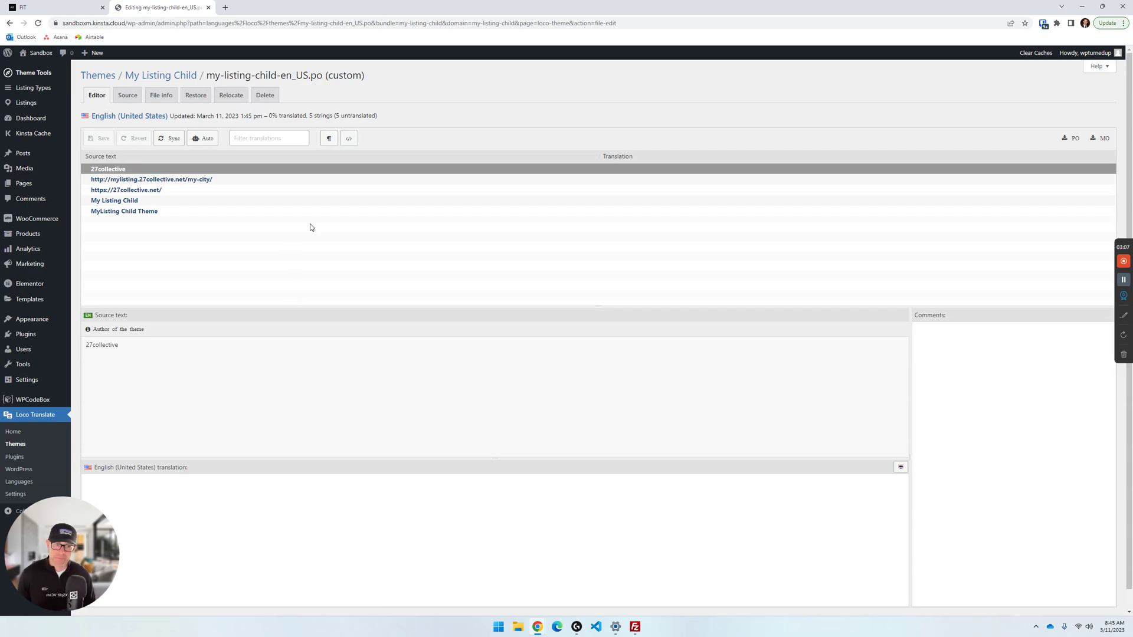
left_click(168, 139)
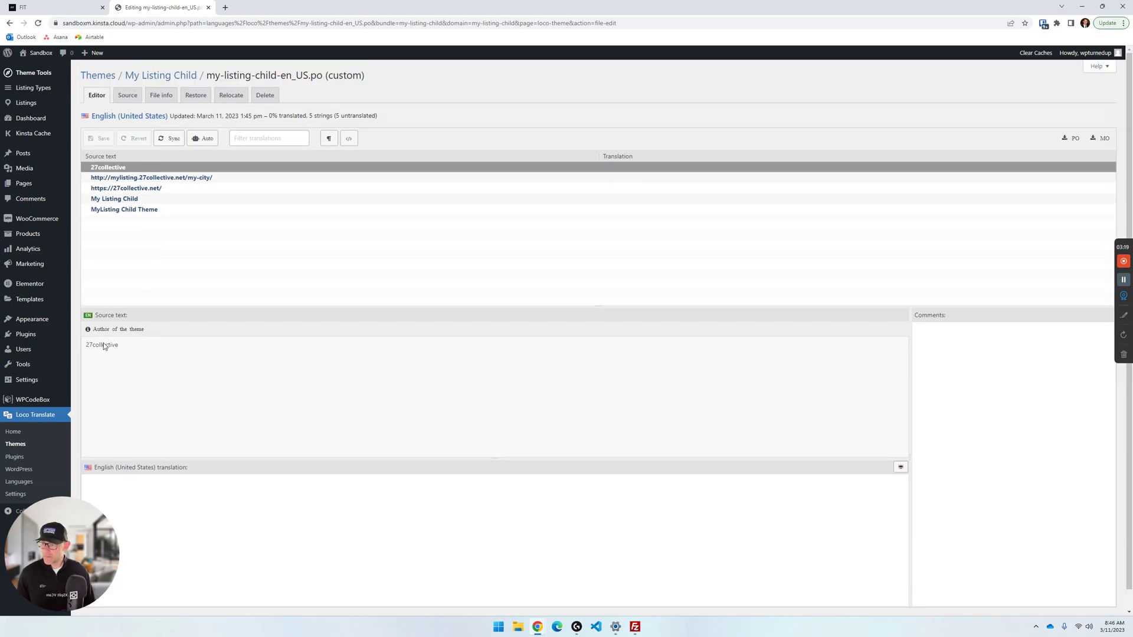
Open the My Listing parent theme in Loco Translate and look through its language files.
left_click(22, 446)
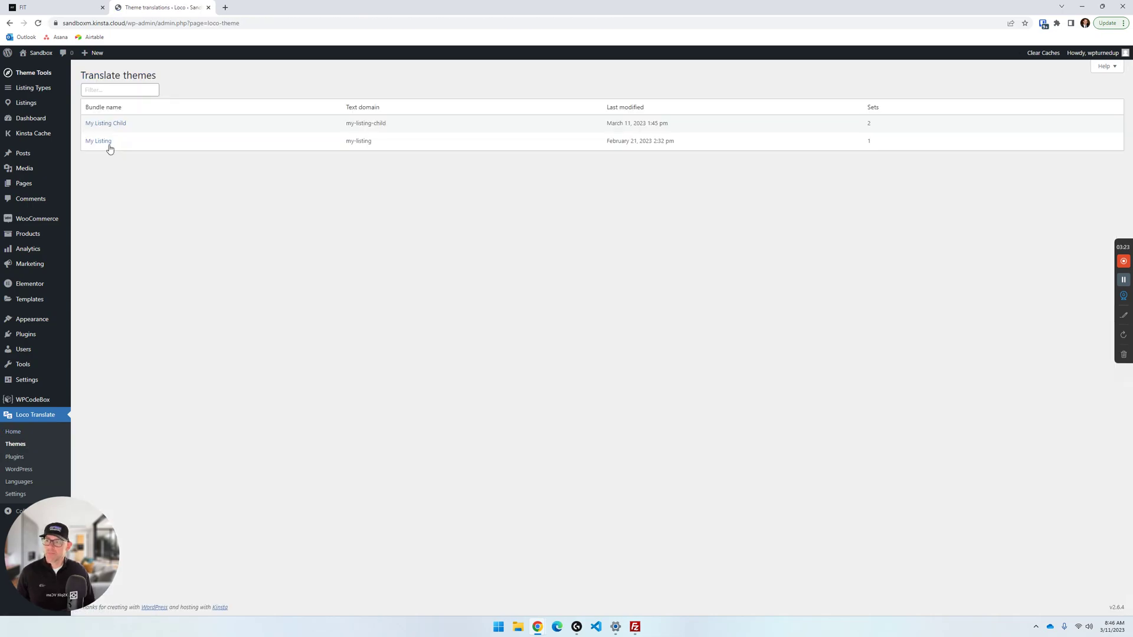
left_click(106, 146)
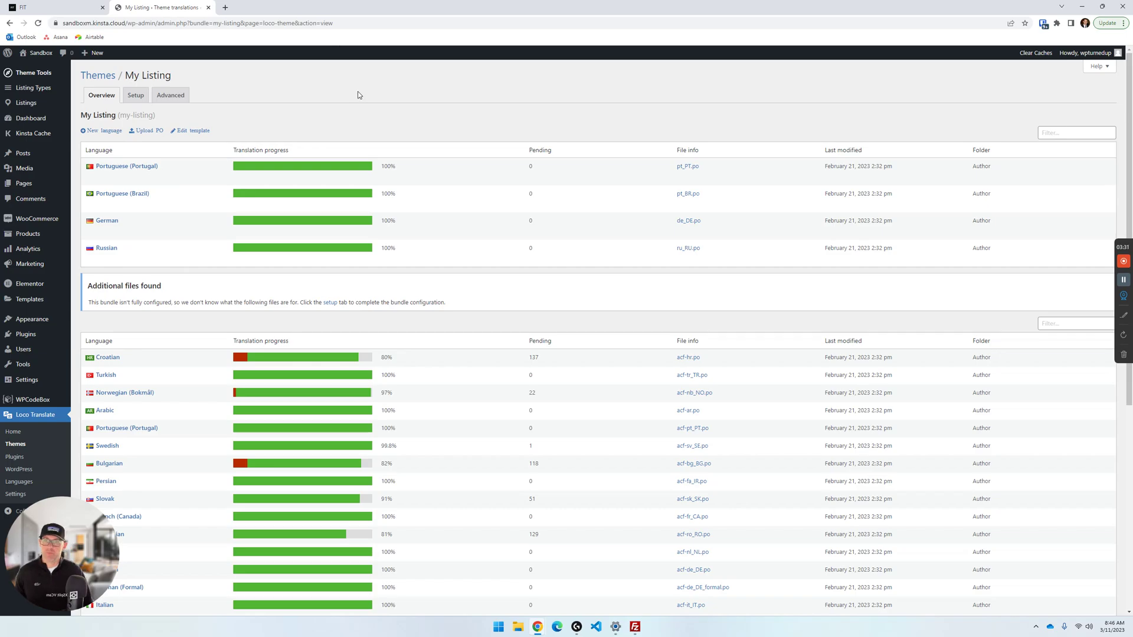
scroll(357, 95, "down", 1)
scroll(356, 111, "up", 1)
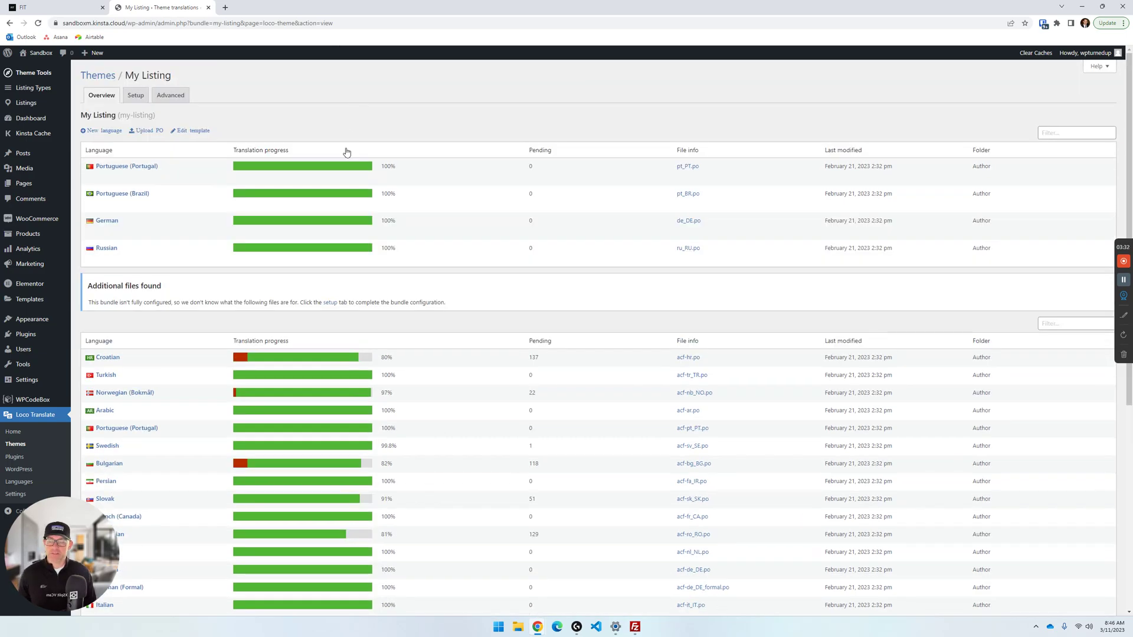
scroll(347, 153, "down", 5)
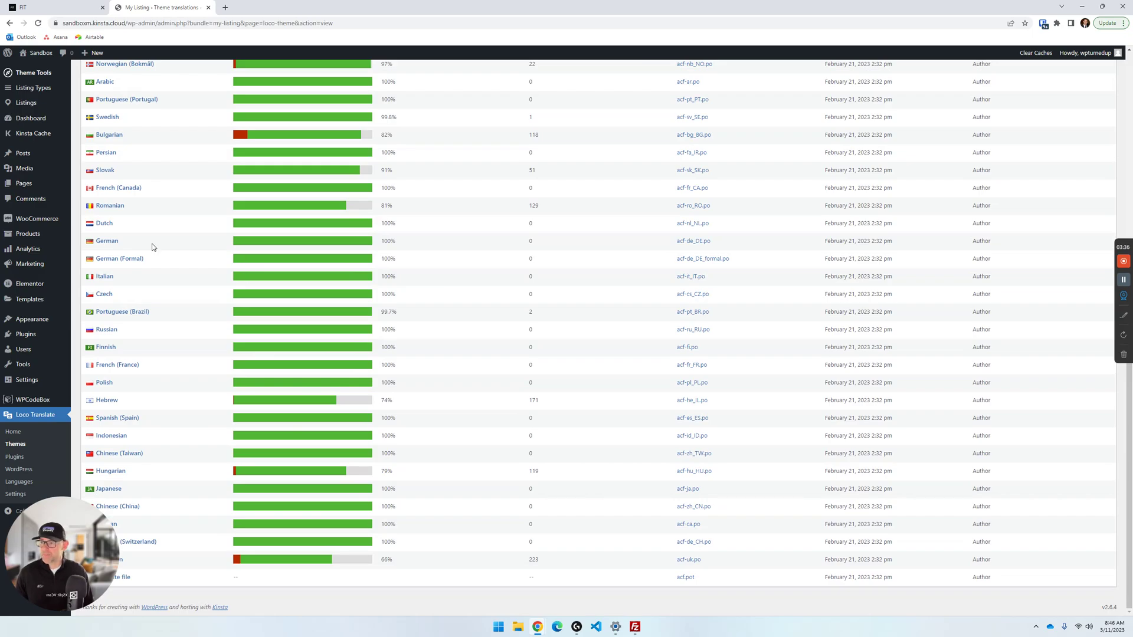
scroll(152, 247, "up", 5)
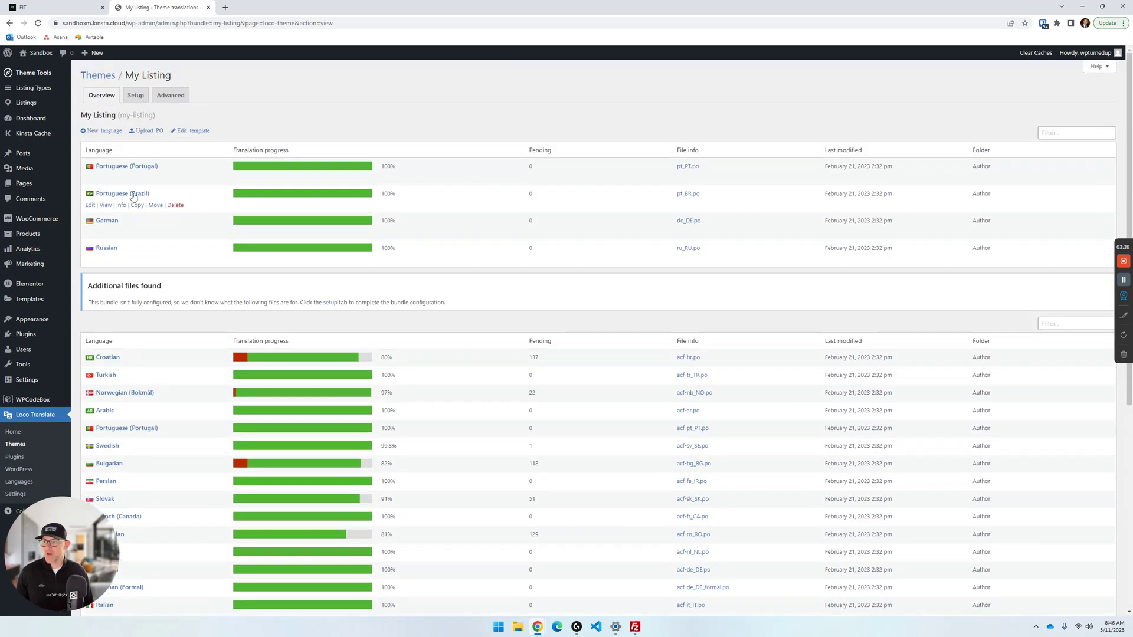
Start an English (United States) translation for the My Listing theme, keeping the Custom location.
left_click(112, 131)
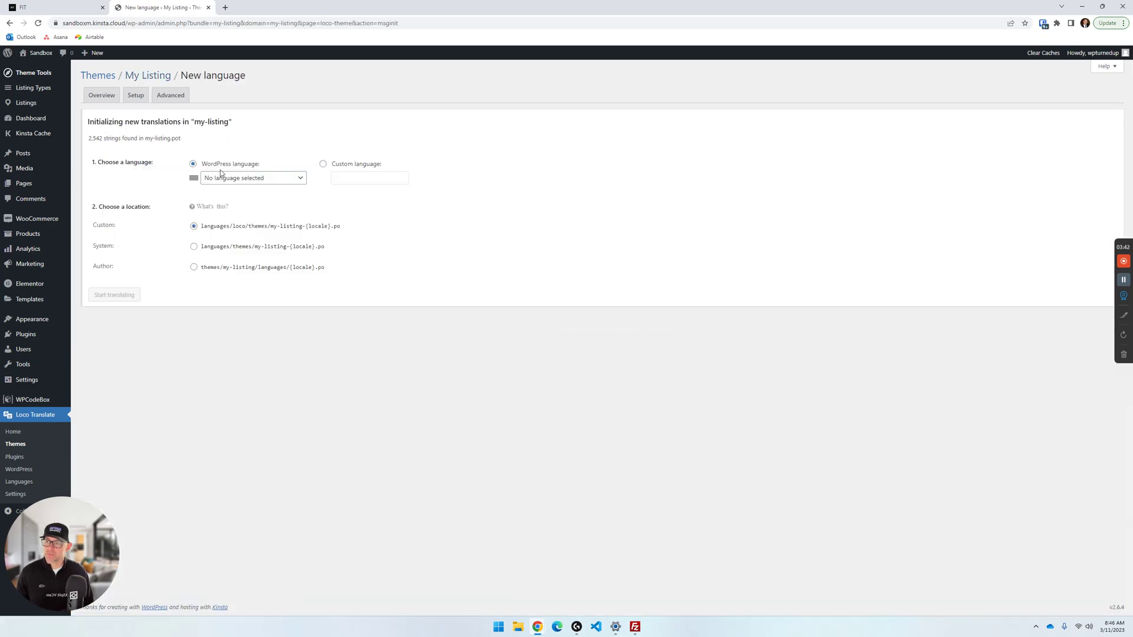
left_click(228, 178)
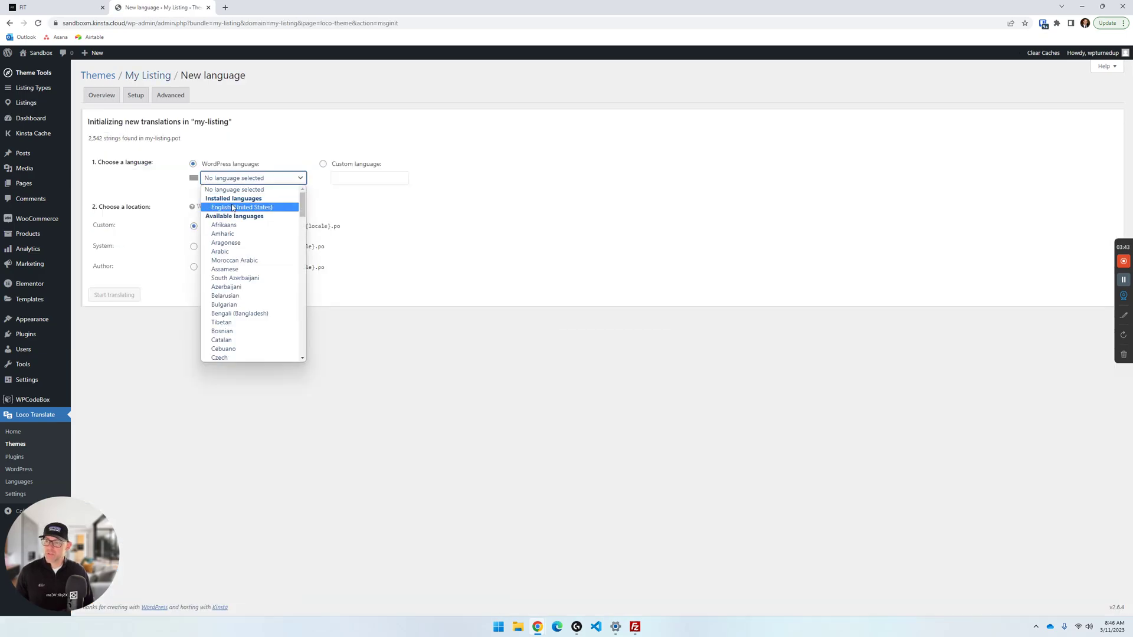
left_click(233, 208)
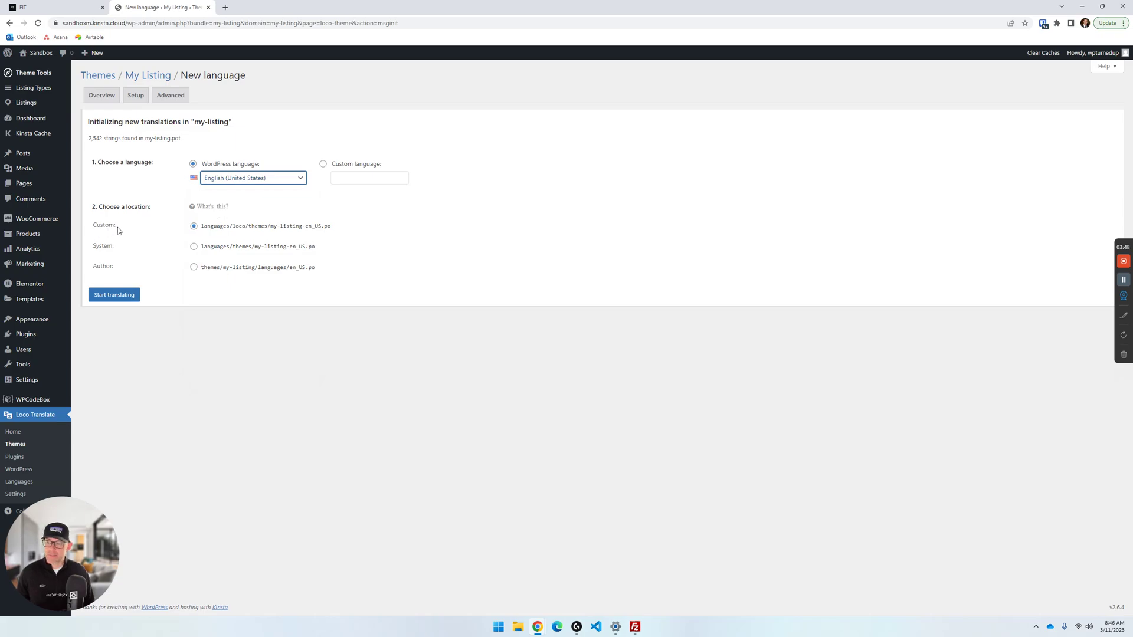
left_click(104, 270)
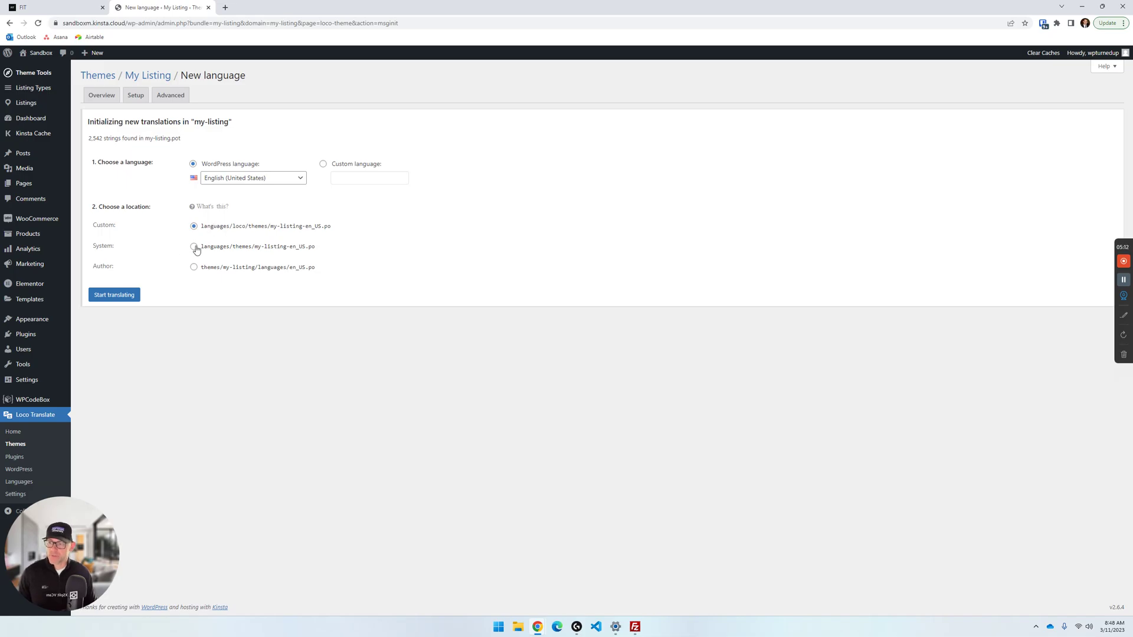
left_click(130, 294)
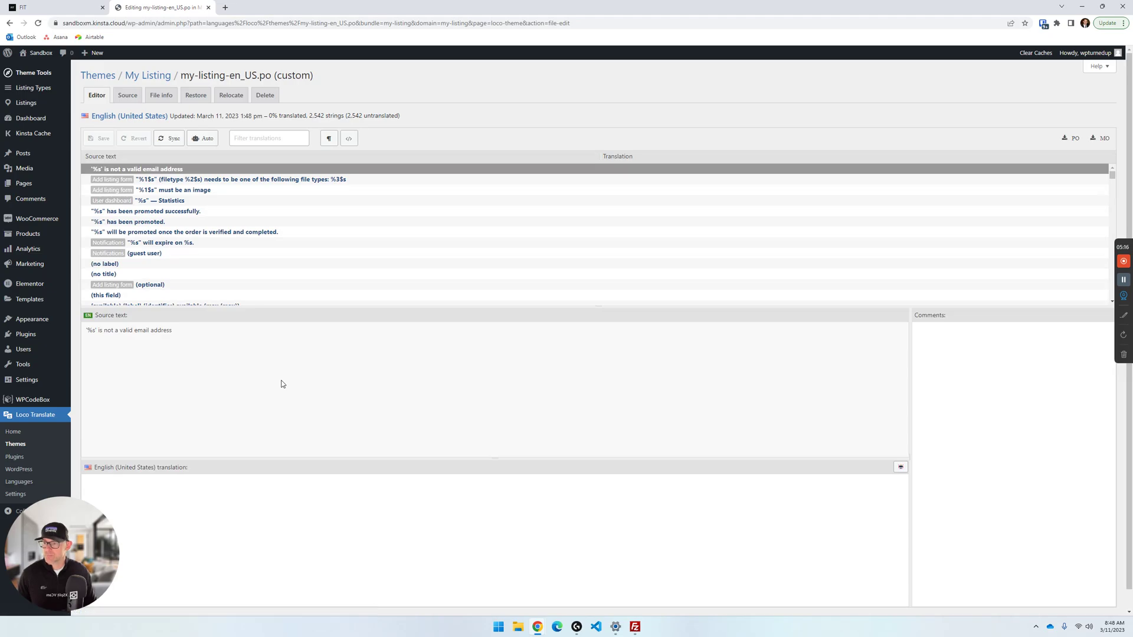
Sync the My Listing theme's English (United States) translation with its source strings.
scroll(201, 242, "down", 10)
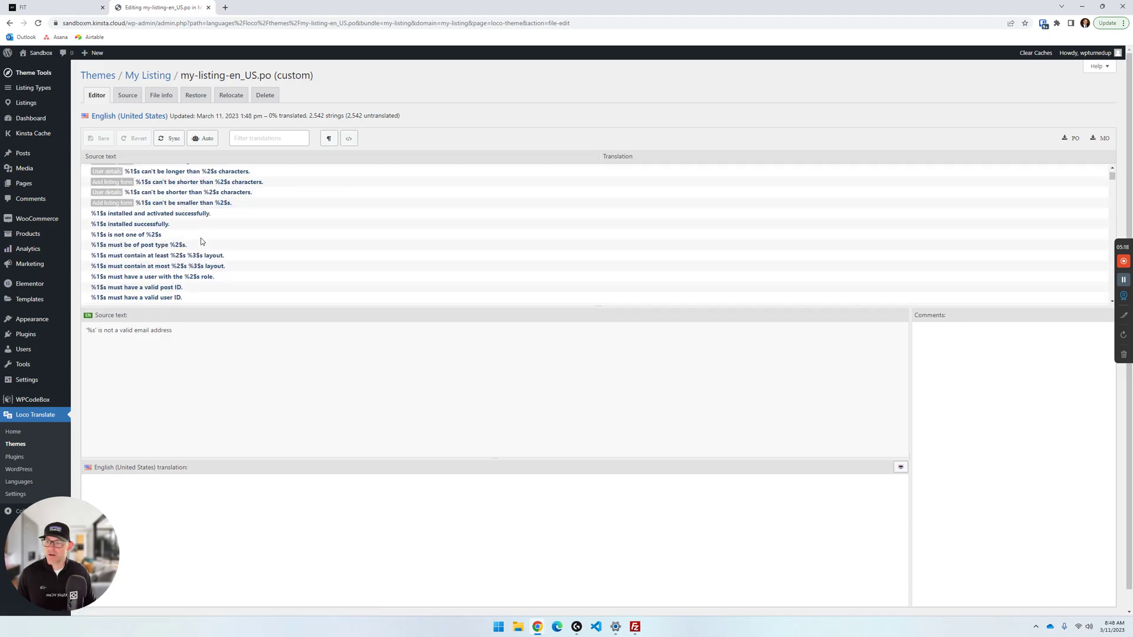
scroll(201, 241, "up", 10)
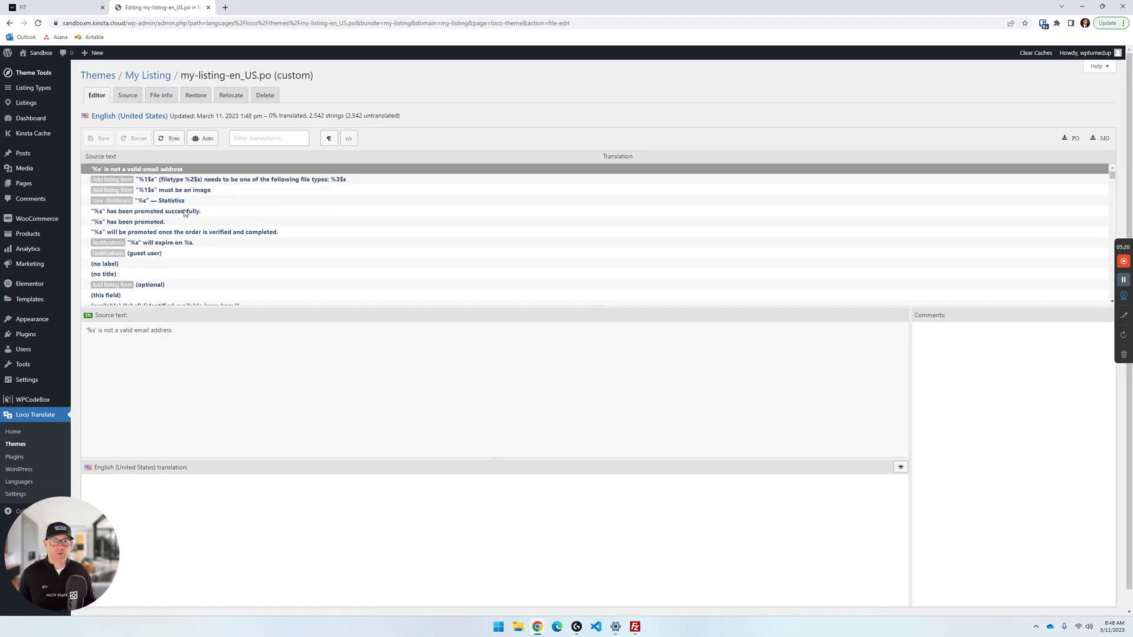
left_click(170, 140)
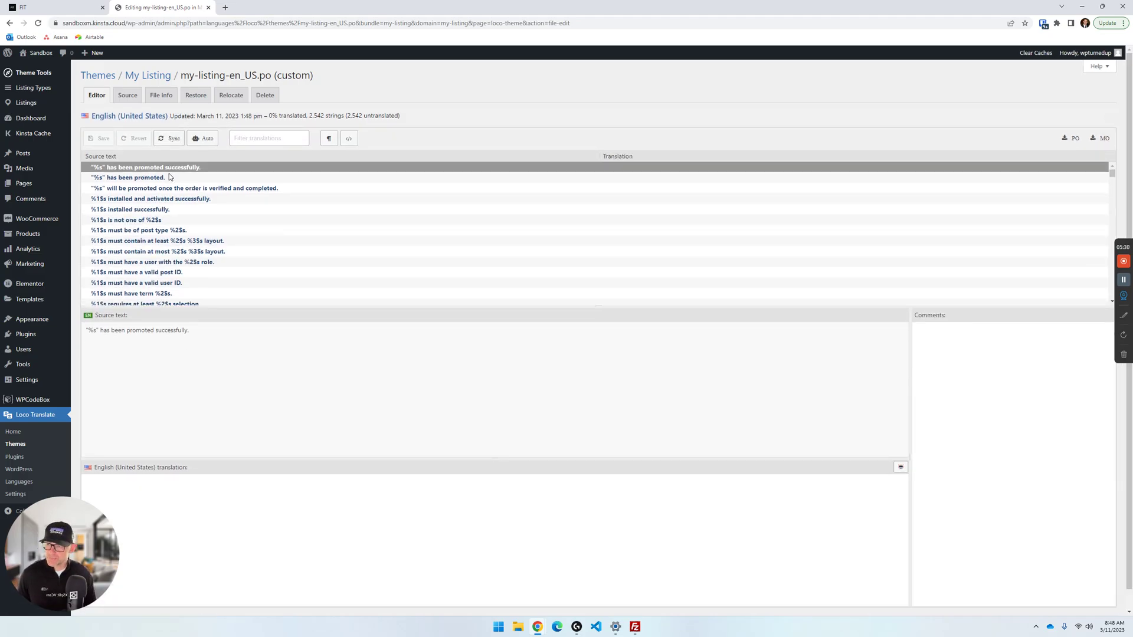
left_click(247, 138)
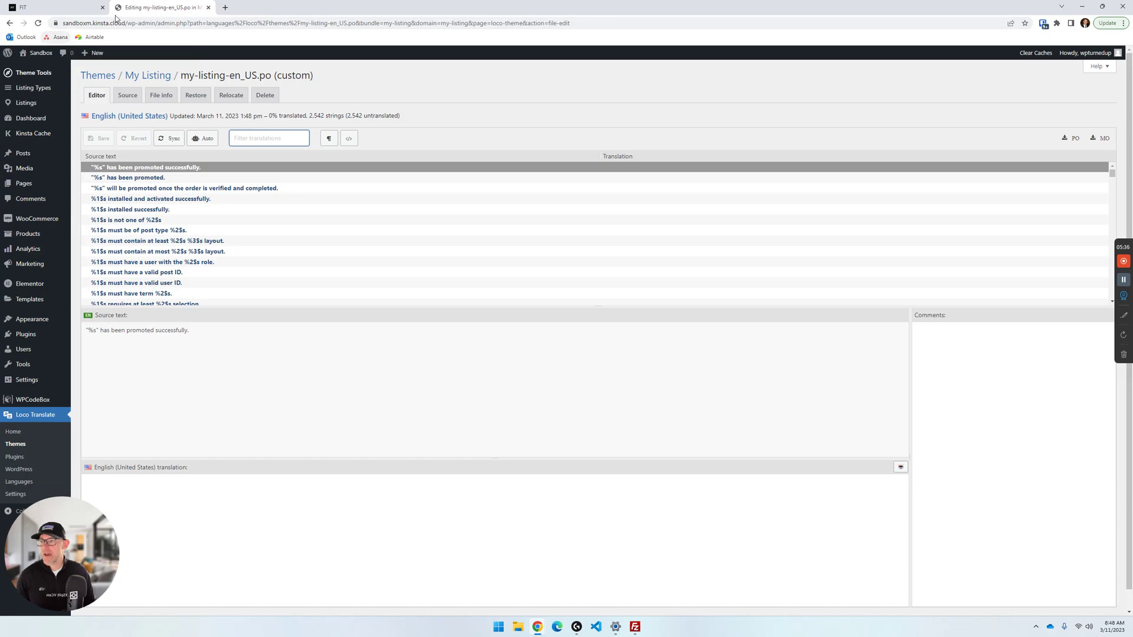
Open the site's add-listing page in a duplicate browser tab and highlight the Choose a Package heading.
right_click(134, 11)
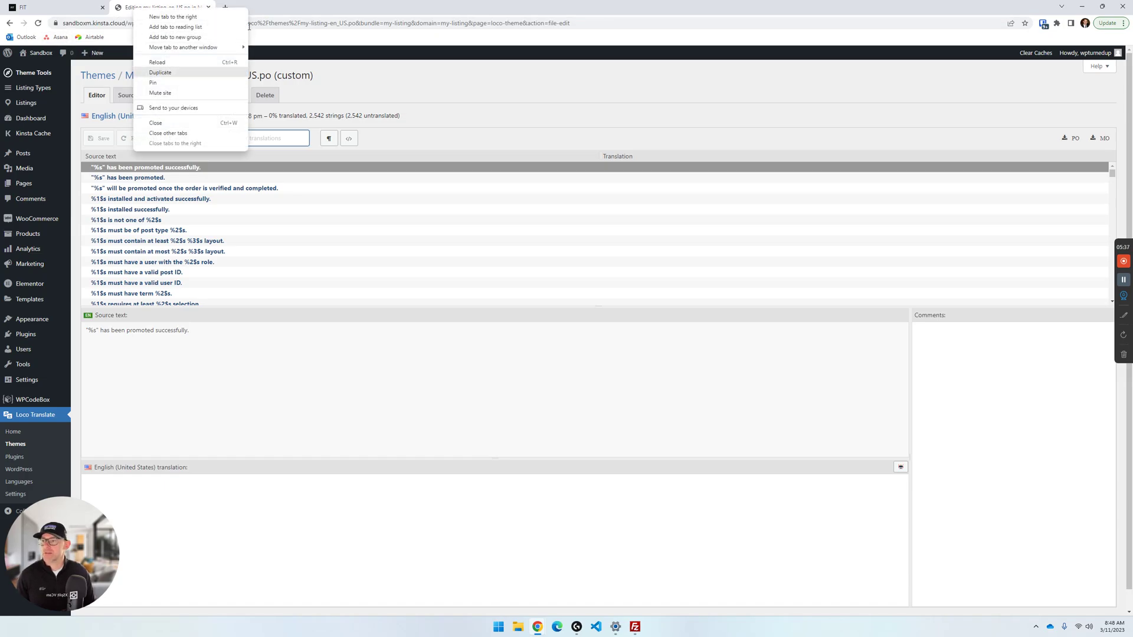
left_click(166, 72)
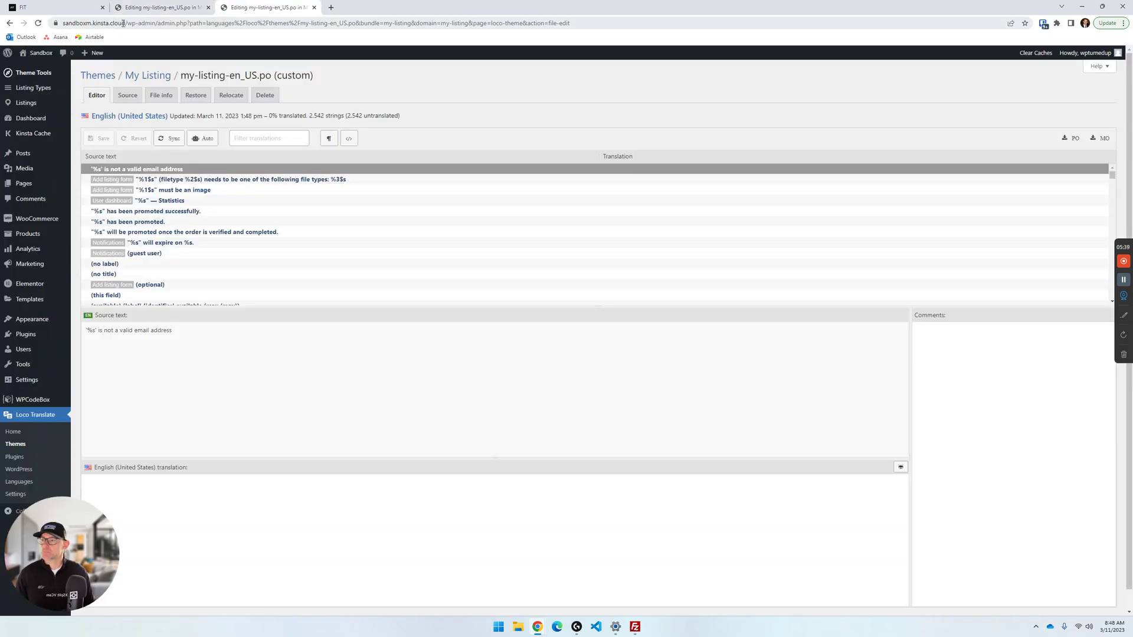
left_click_drag(129, 23, 578, 36)
type("add")
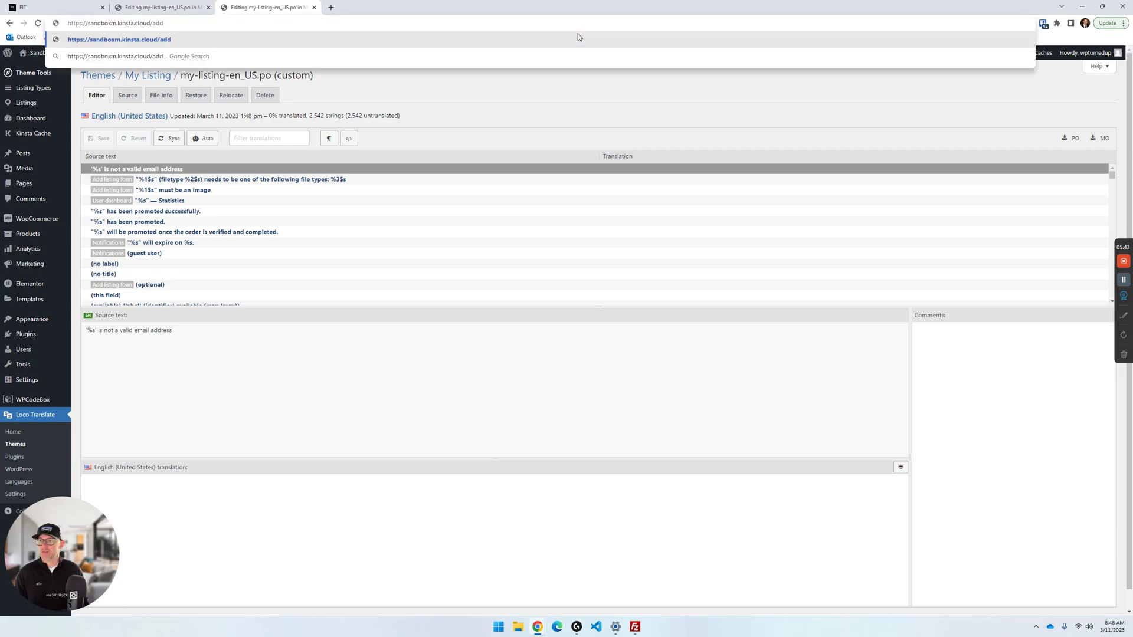
type("-listing")
key("Return")
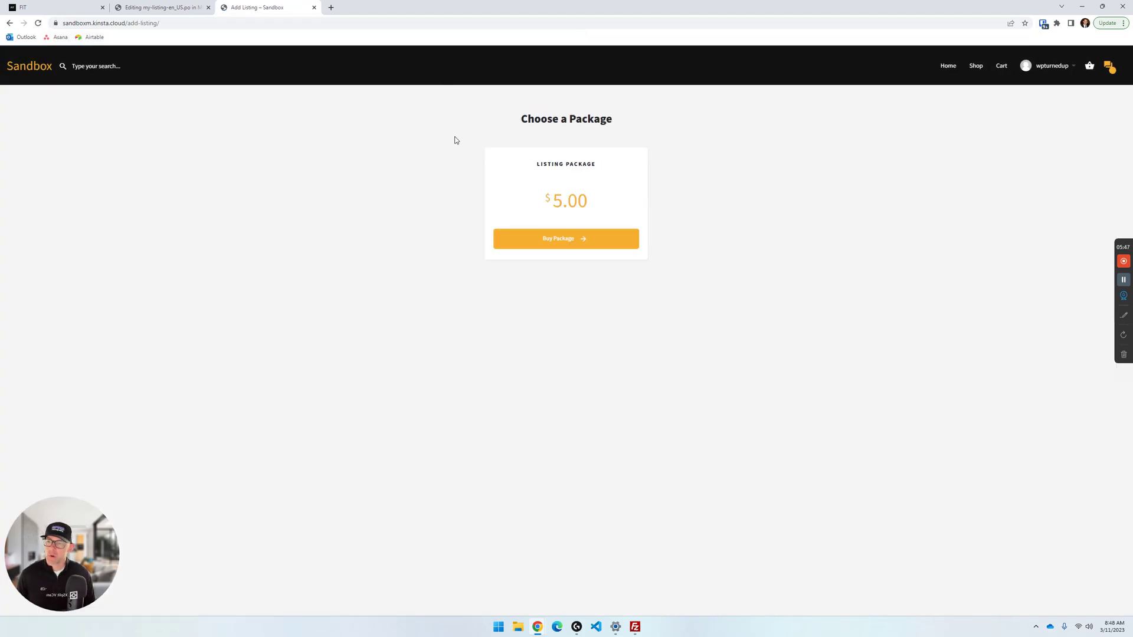
triple_click(600, 120)
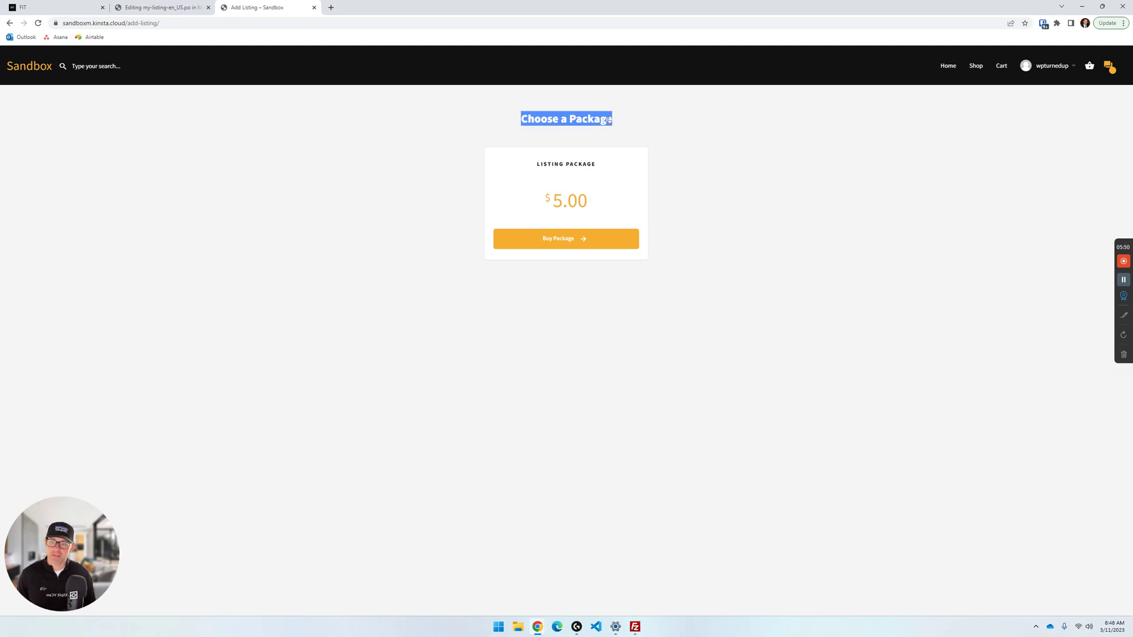
left_click(625, 127)
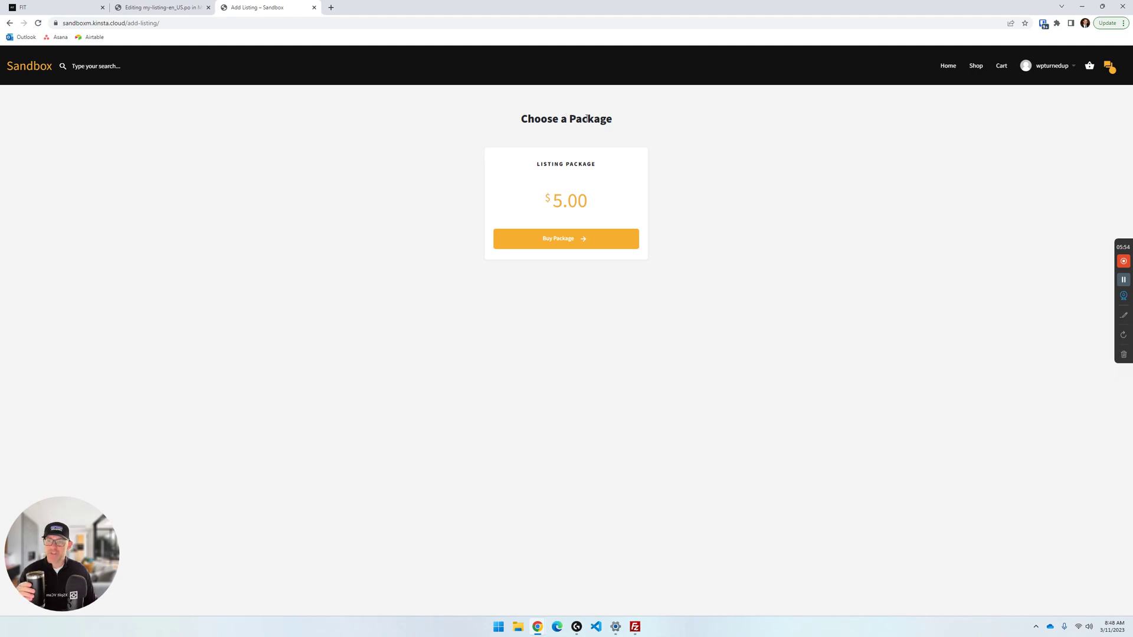
triple_click(564, 117)
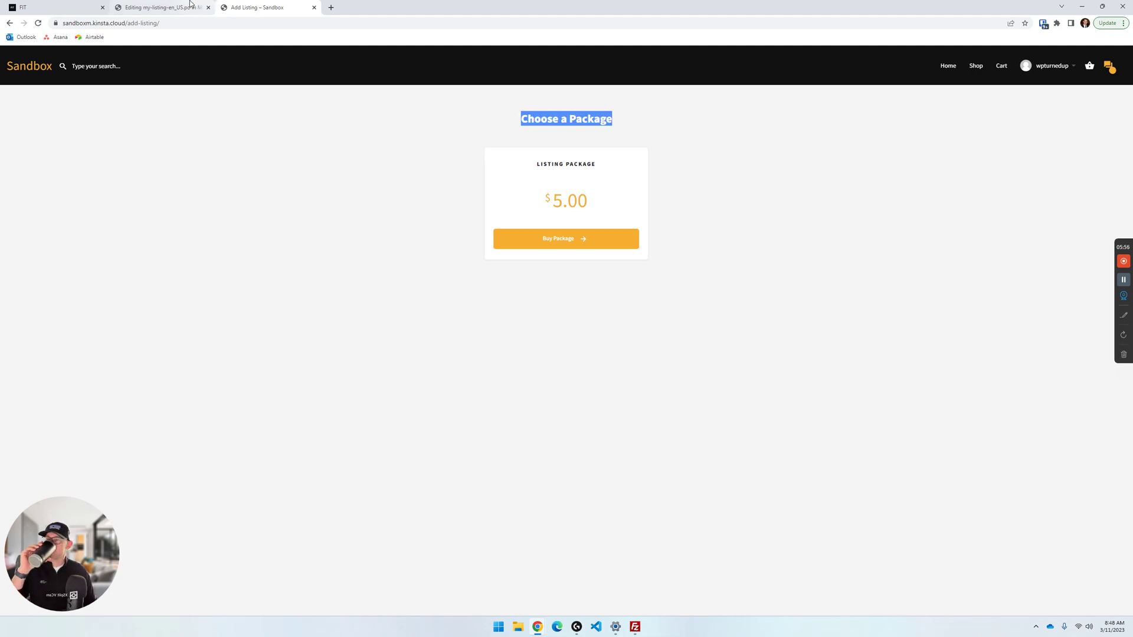
Filter the My Listing translation strings by "choose a p" and select the Choose a Package string.
left_click(190, 8)
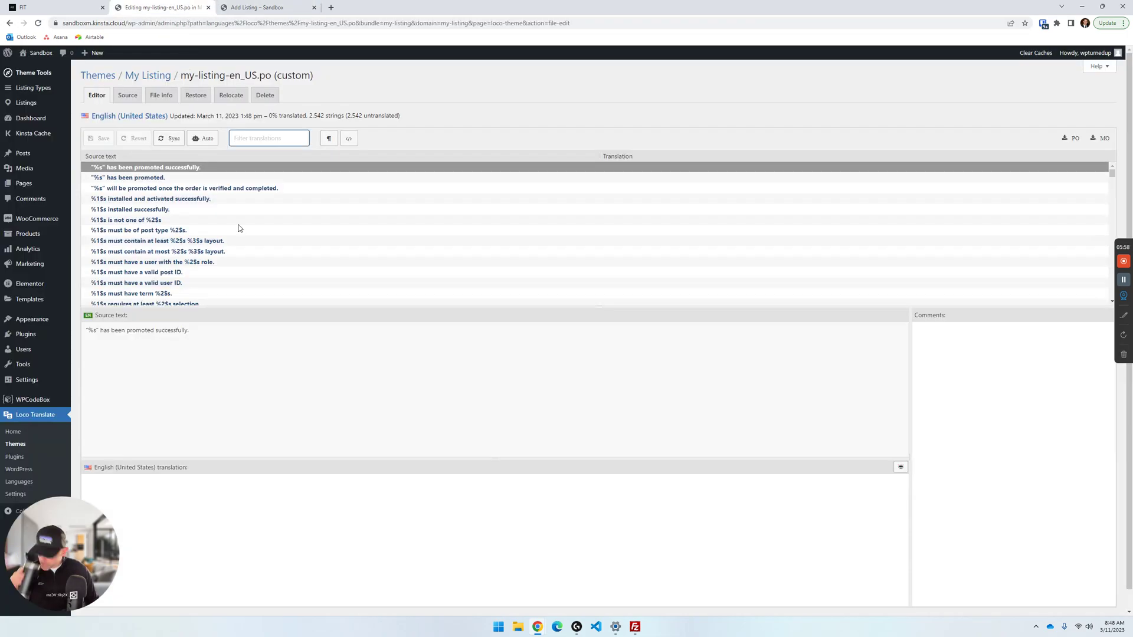
left_click(255, 144)
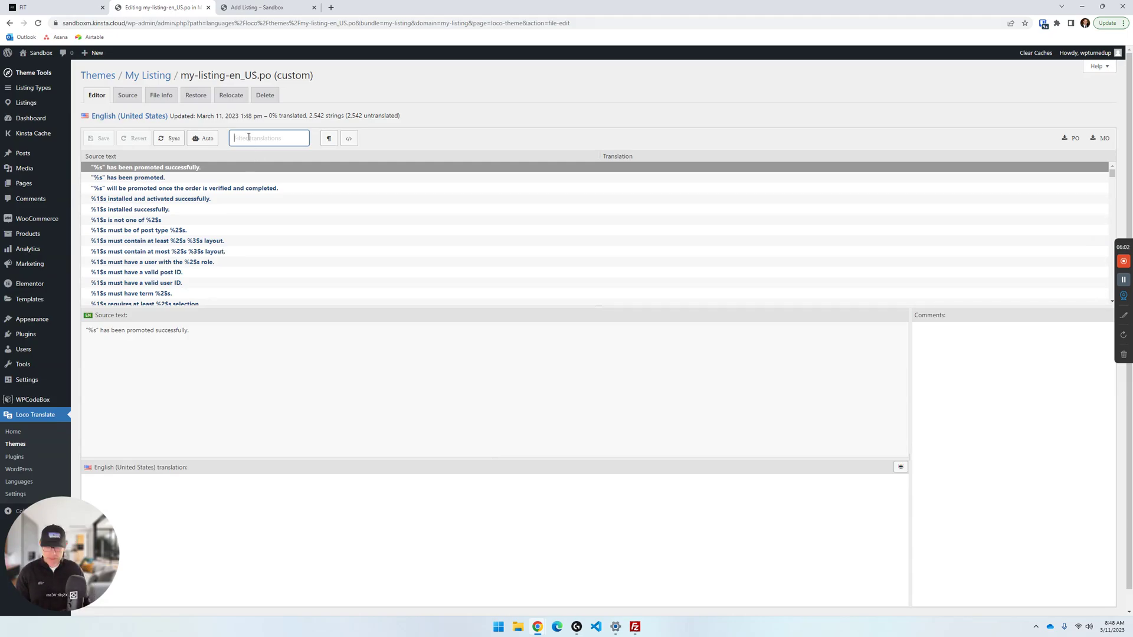
type("choose a p")
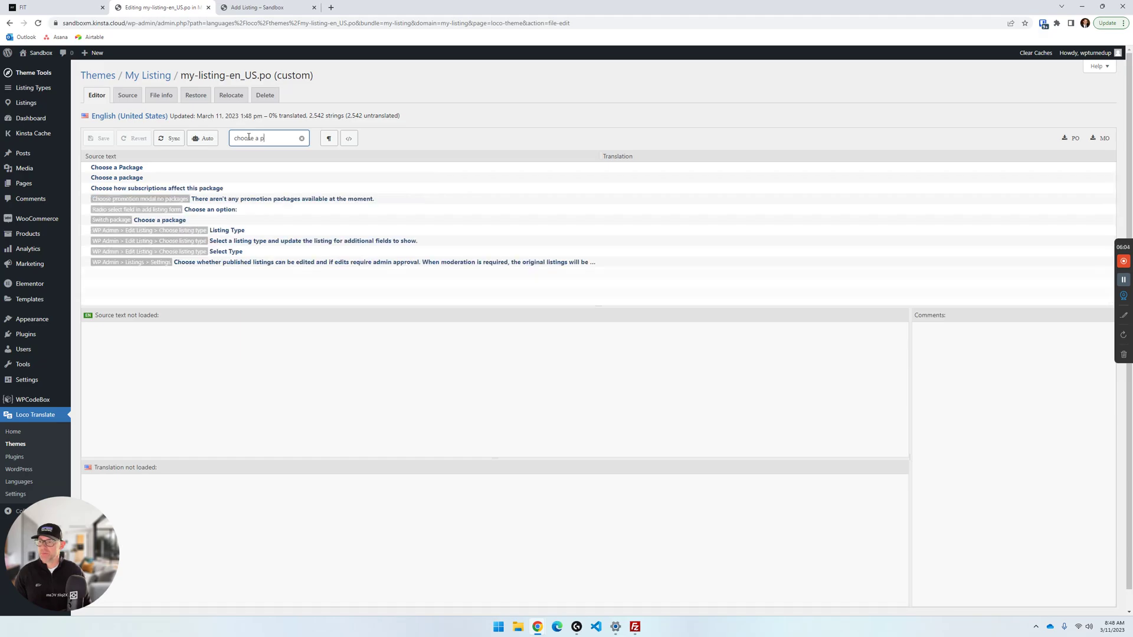
left_click(112, 171)
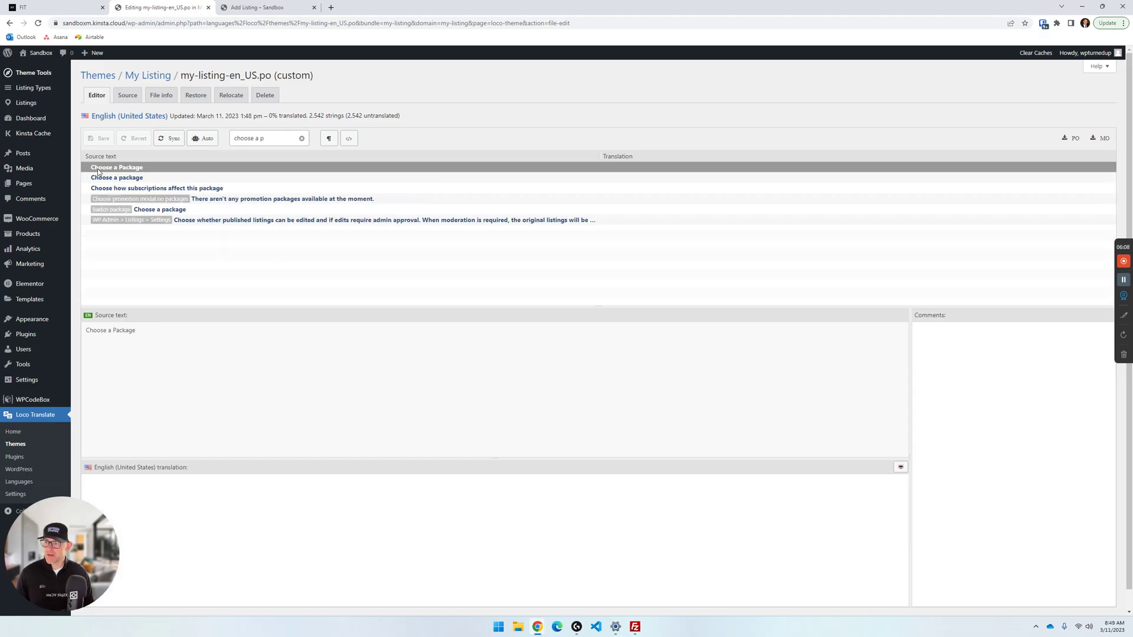
Compare the selected string's wording and capitalization with the heading on the add-listing page.
left_click(260, 8)
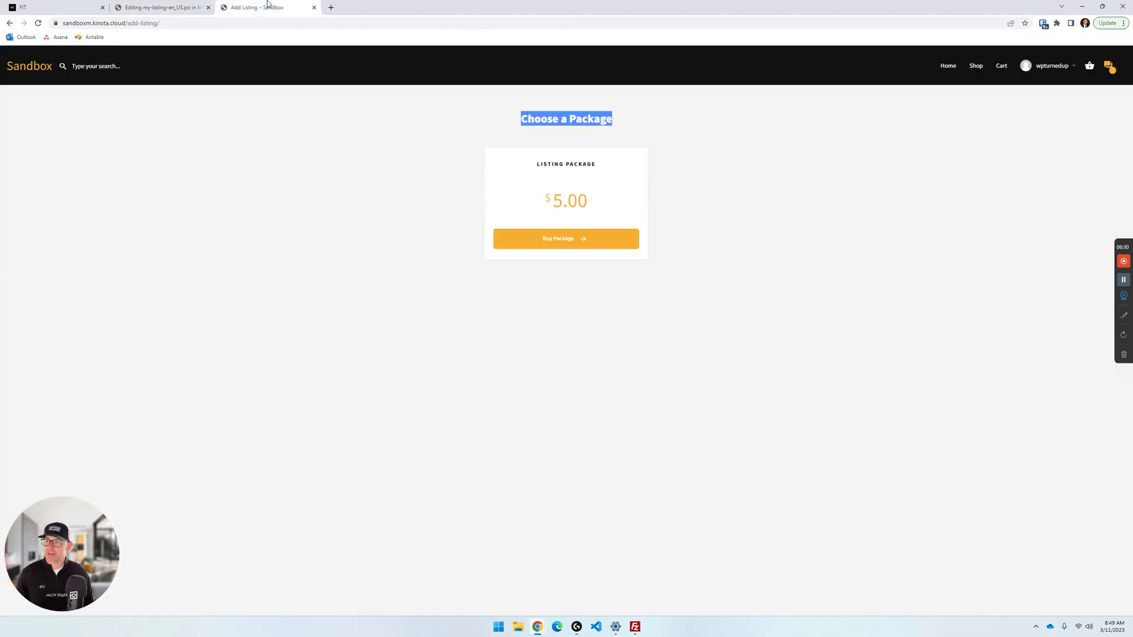
left_click(625, 125)
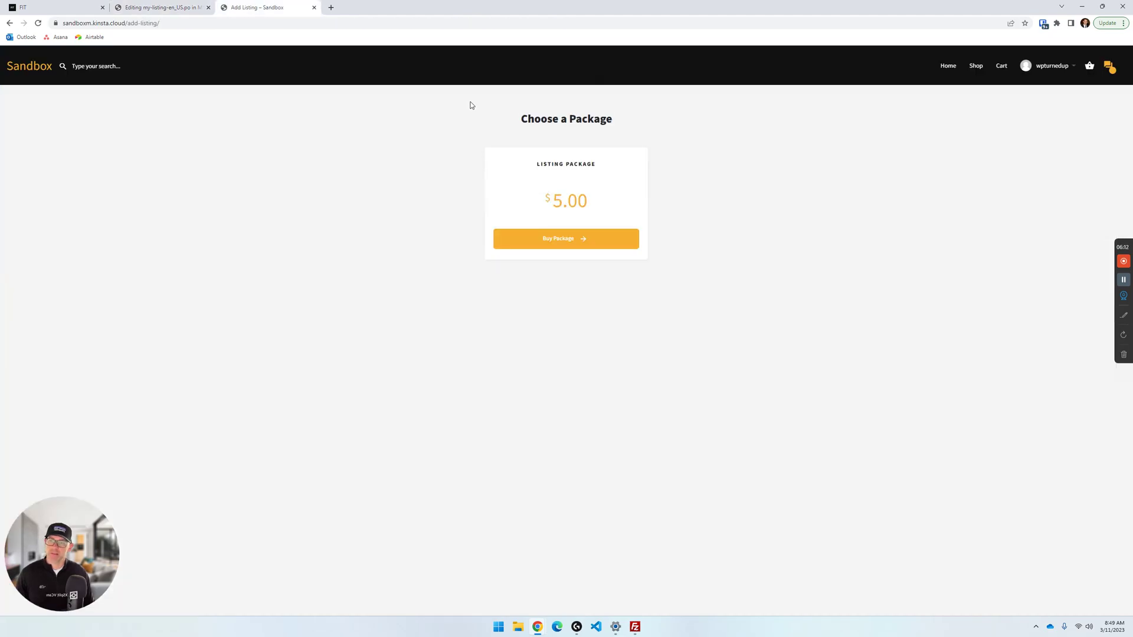
left_click(182, 11)
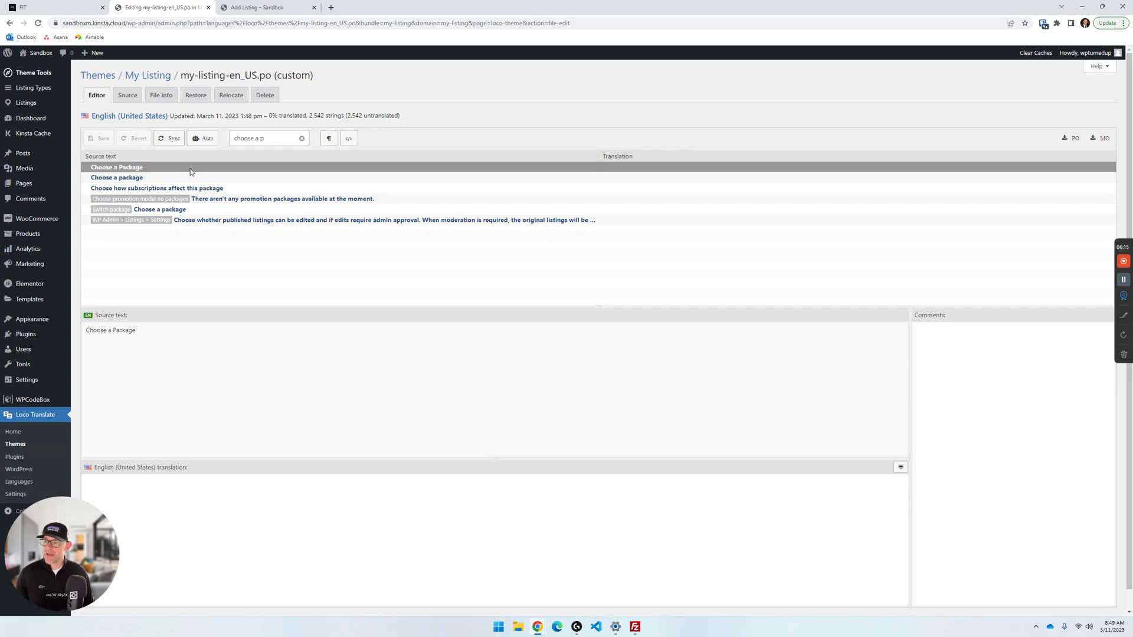
Translate the Choose a Package string as "Choose Package" and save the translation file.
left_click_drag(159, 334, 86, 331)
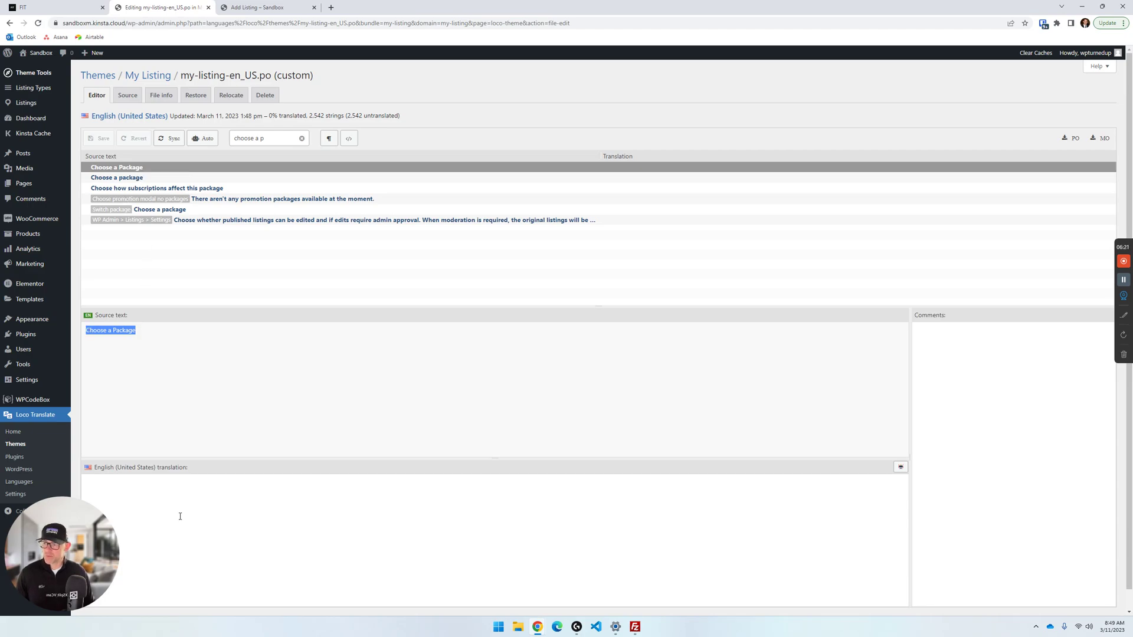
left_click(192, 496)
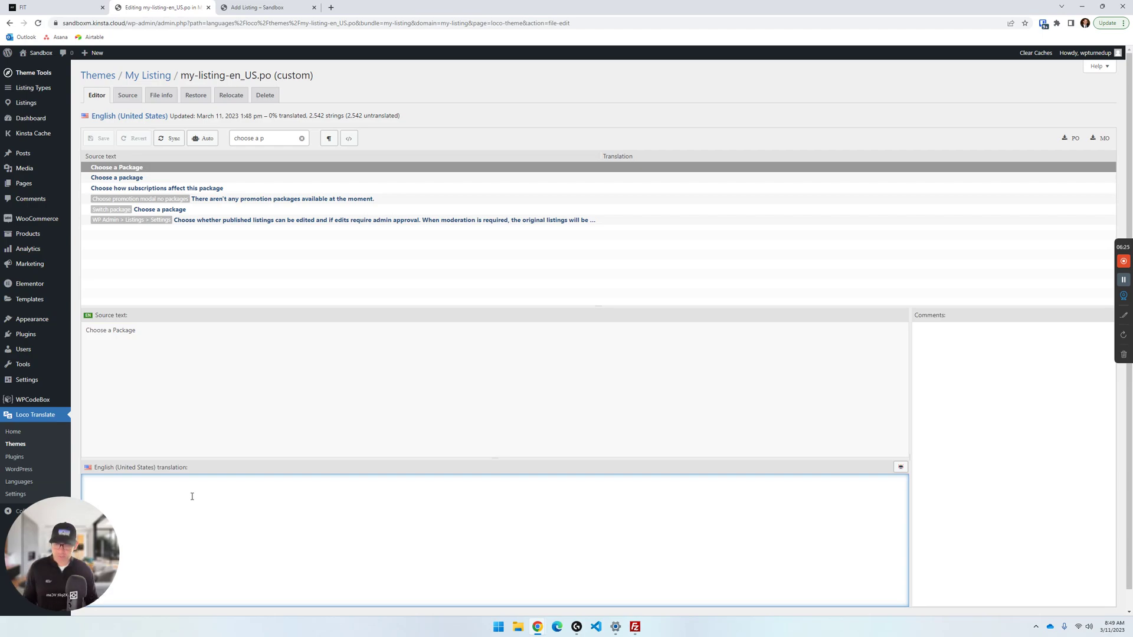
type("Choose ")
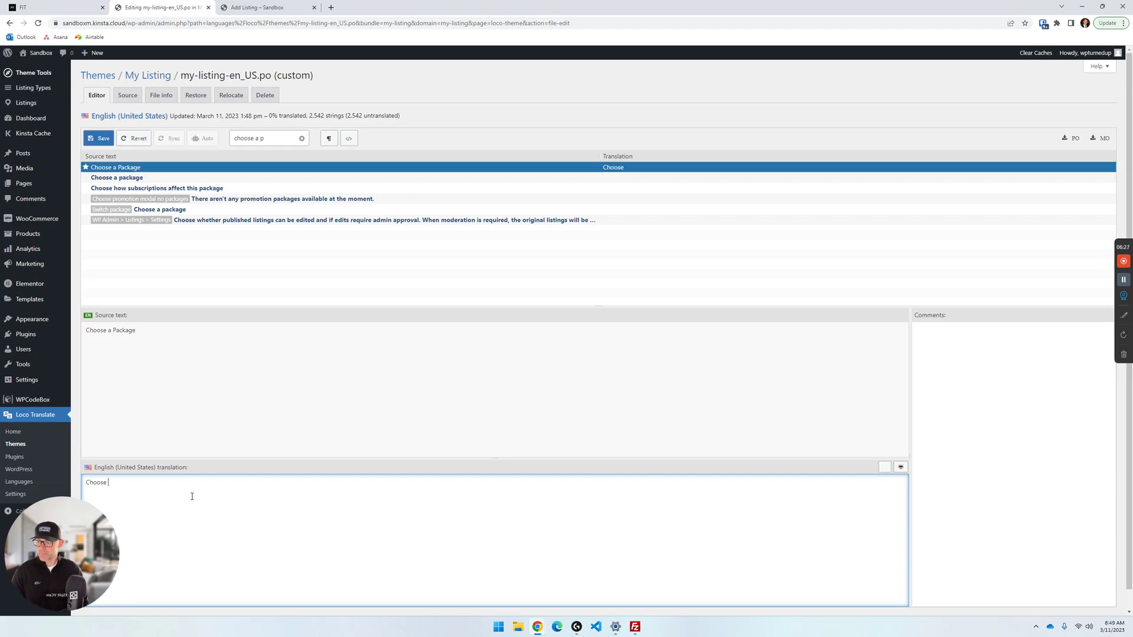
type("Package")
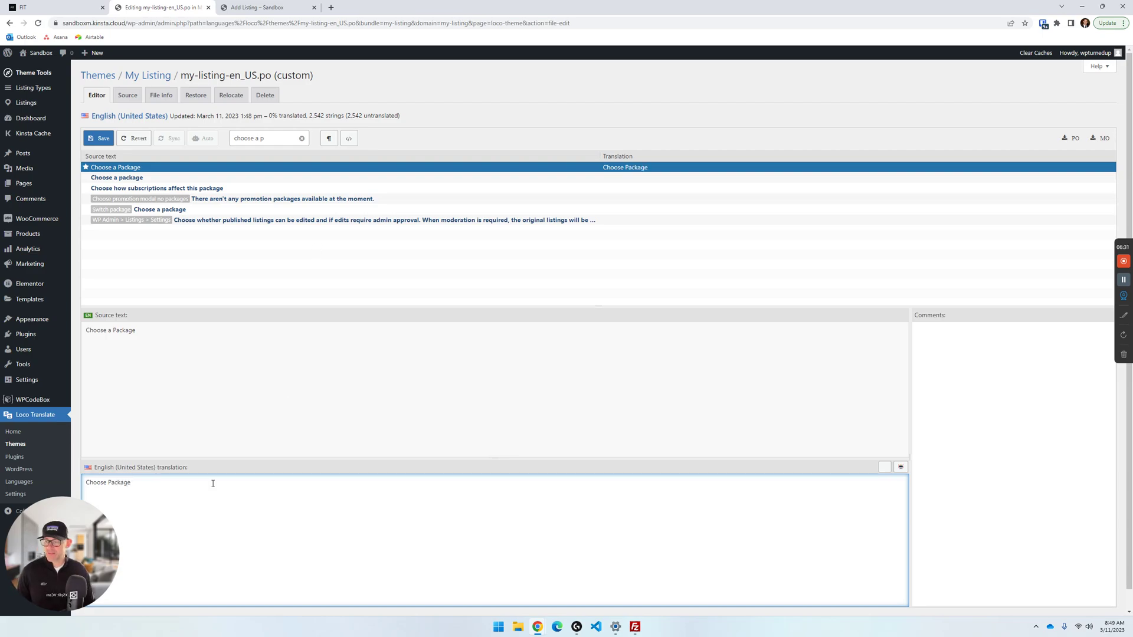
left_click(101, 140)
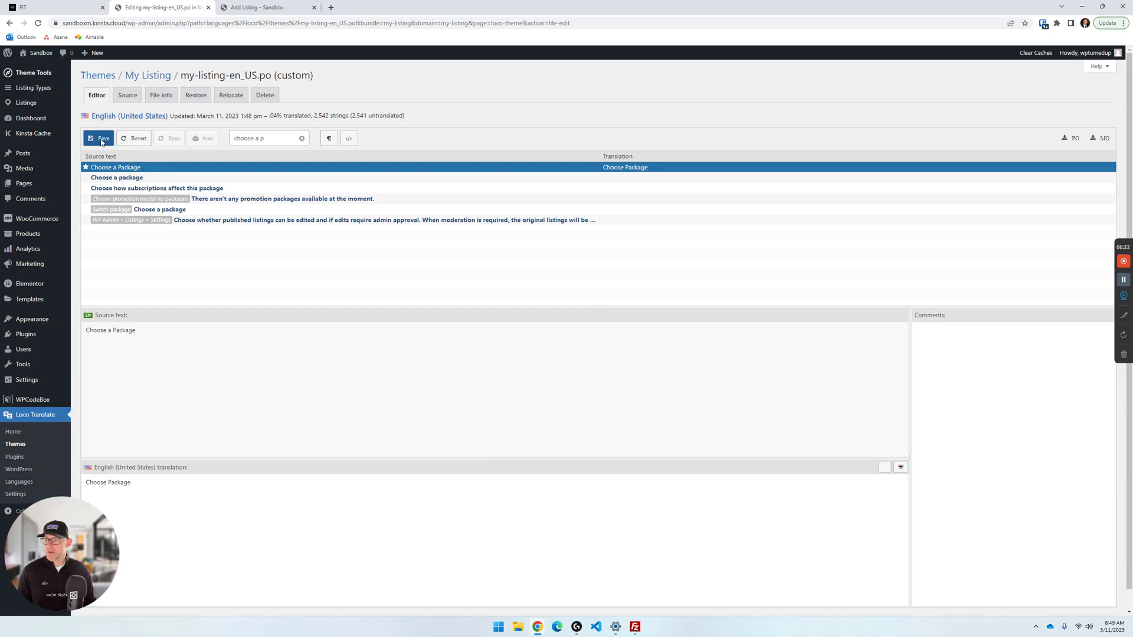
Reload the add-listing page to check its package heading, and return to the translation editor.
left_click(257, 7)
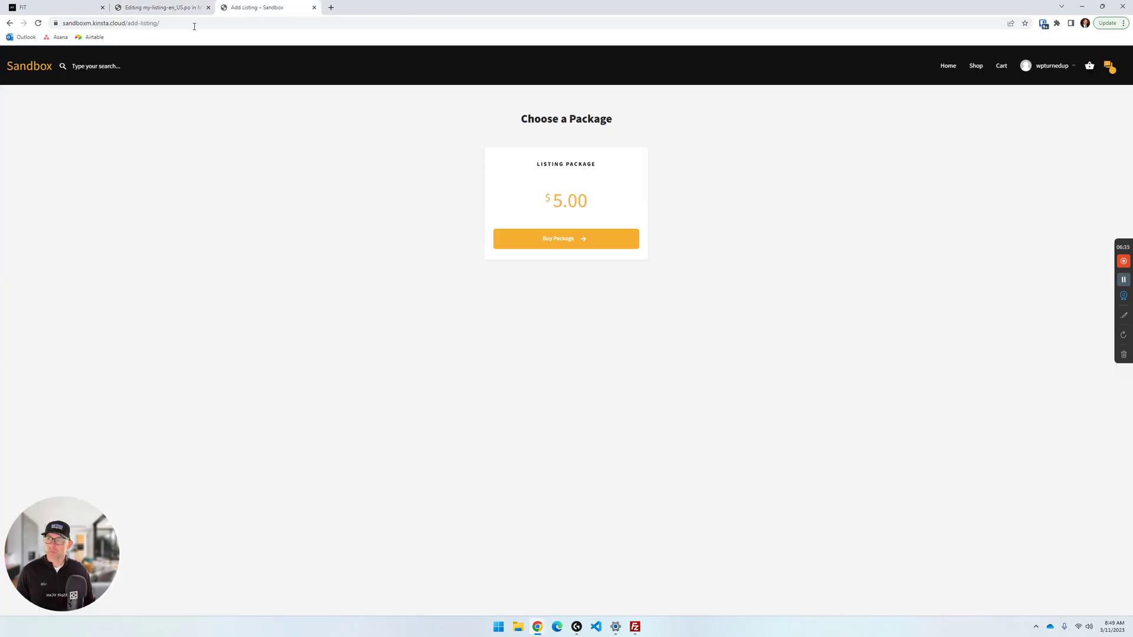
left_click(38, 23)
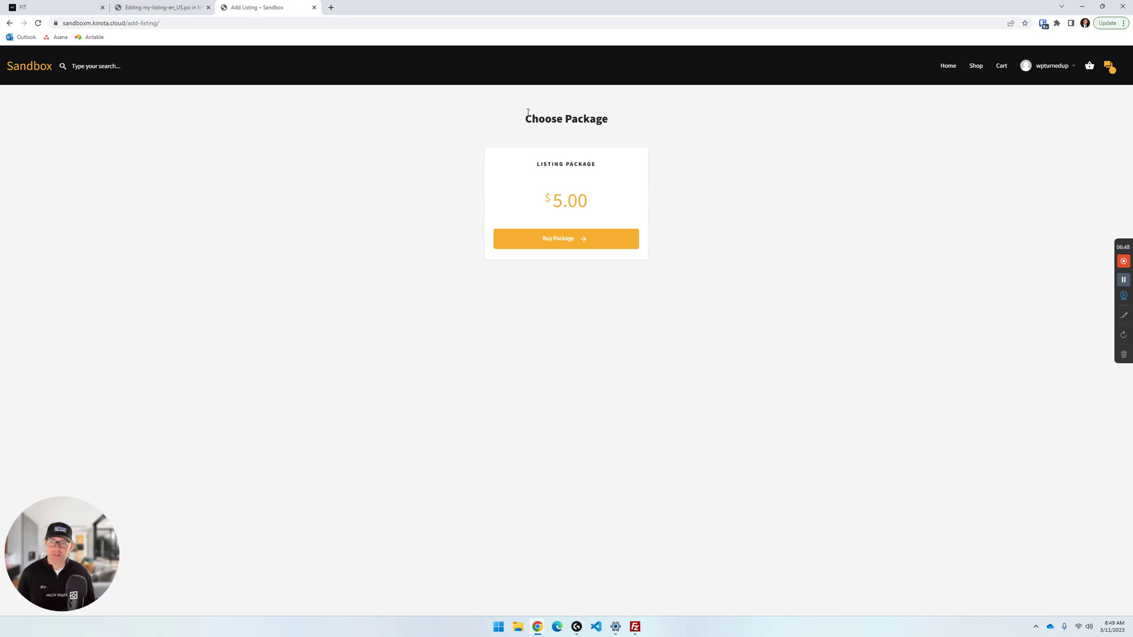
left_click(147, 6)
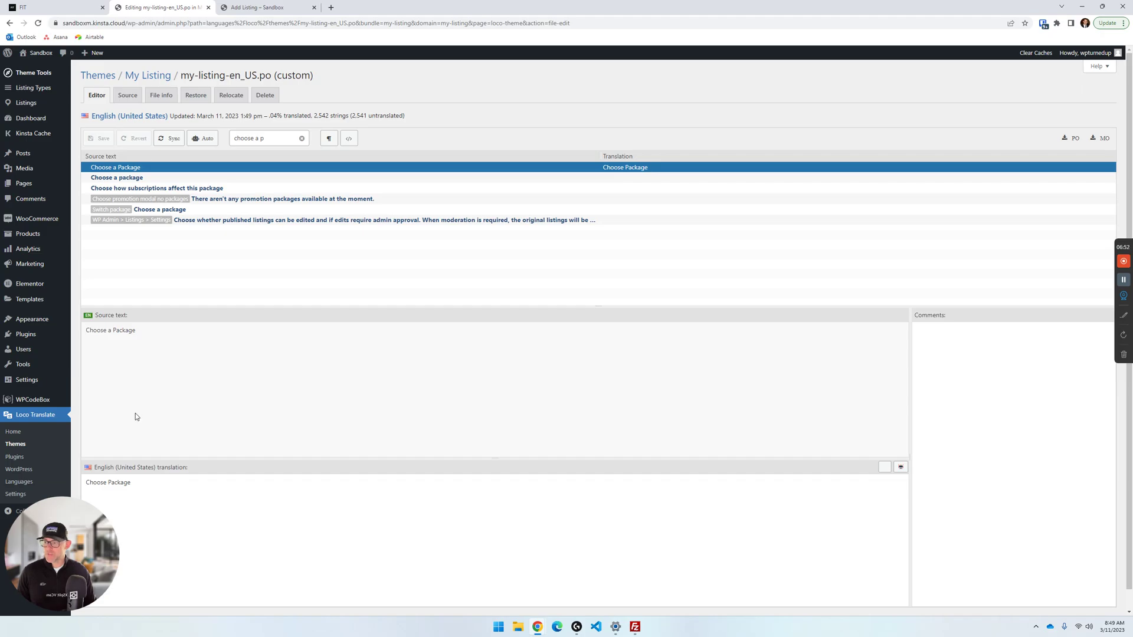
Switch to FileZilla and browse the server to public/wp-content/themes/my-listing/languages to examine the parent theme's language files.
left_click(637, 627)
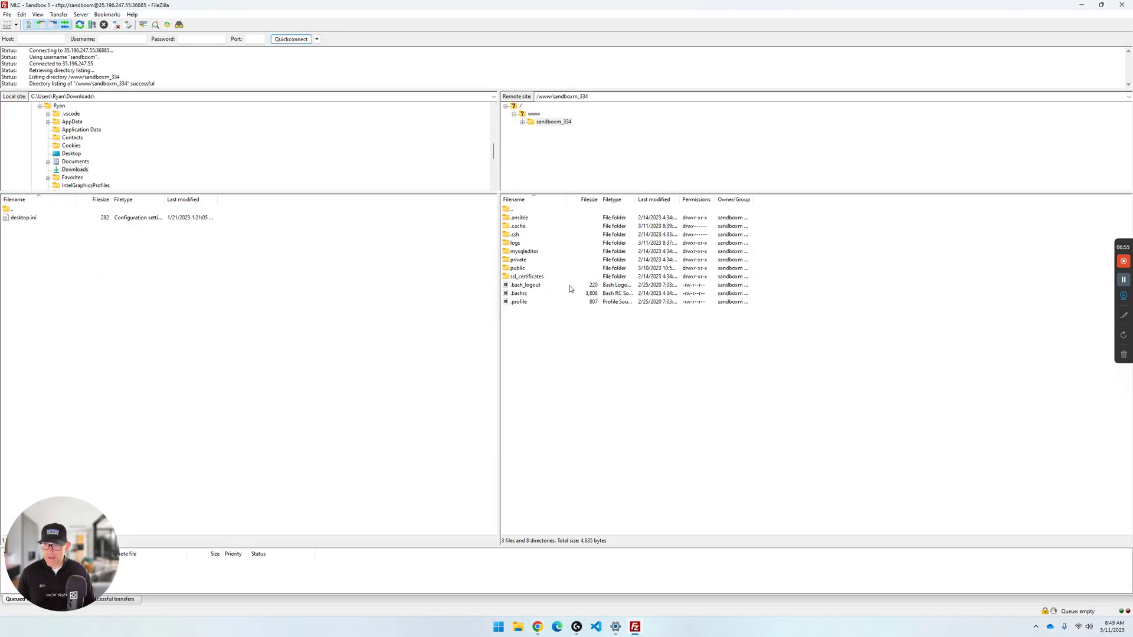
double_click(530, 269)
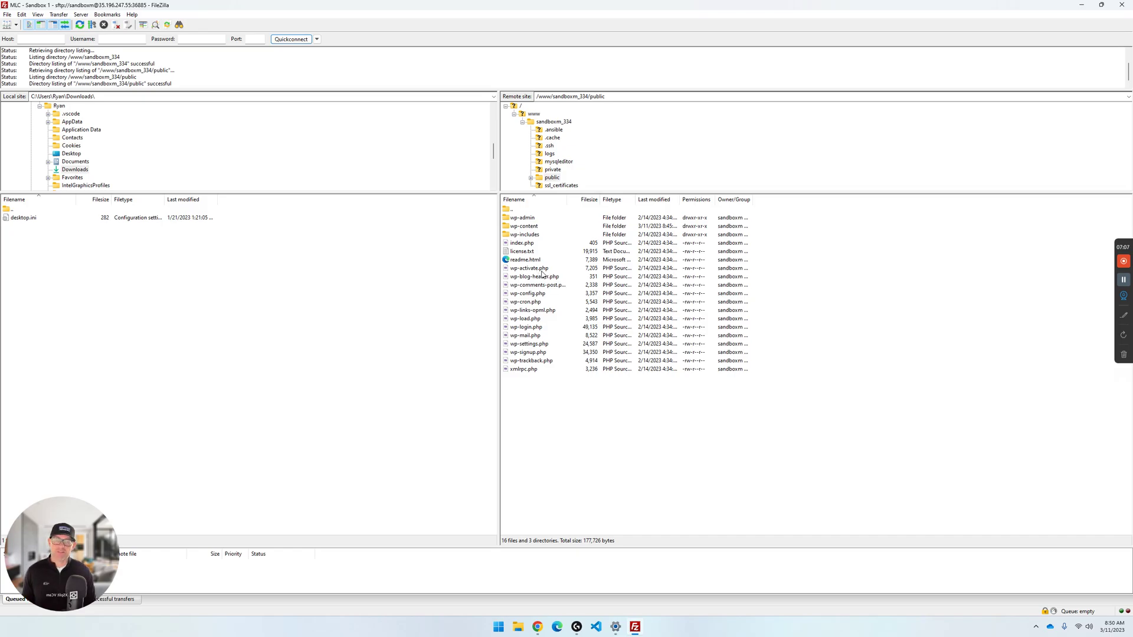
double_click(513, 227)
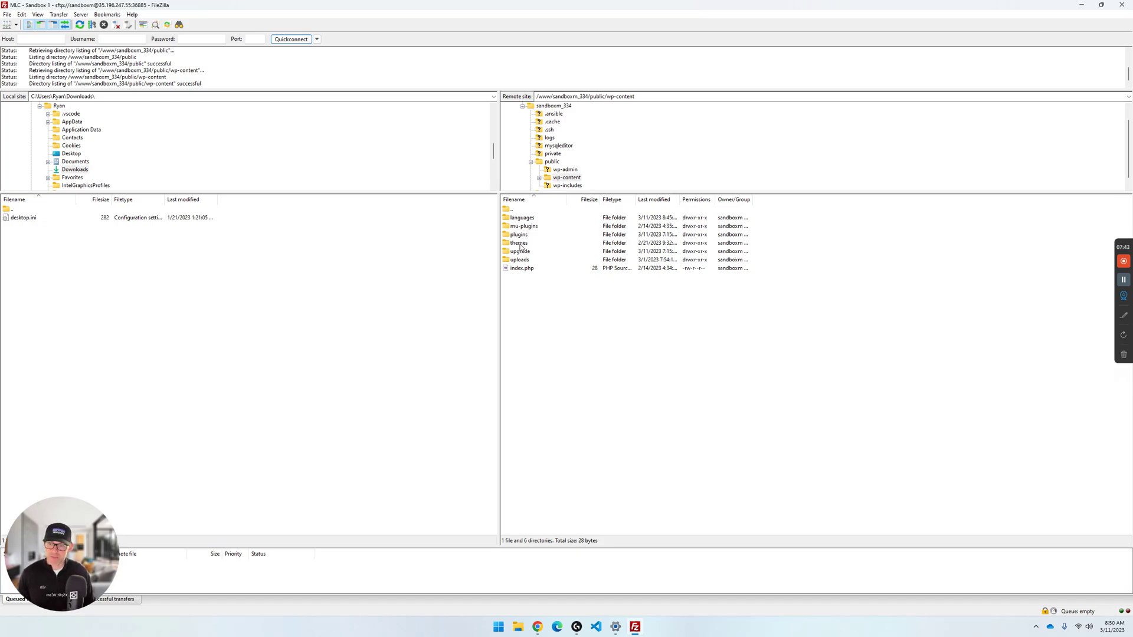
left_click(521, 246)
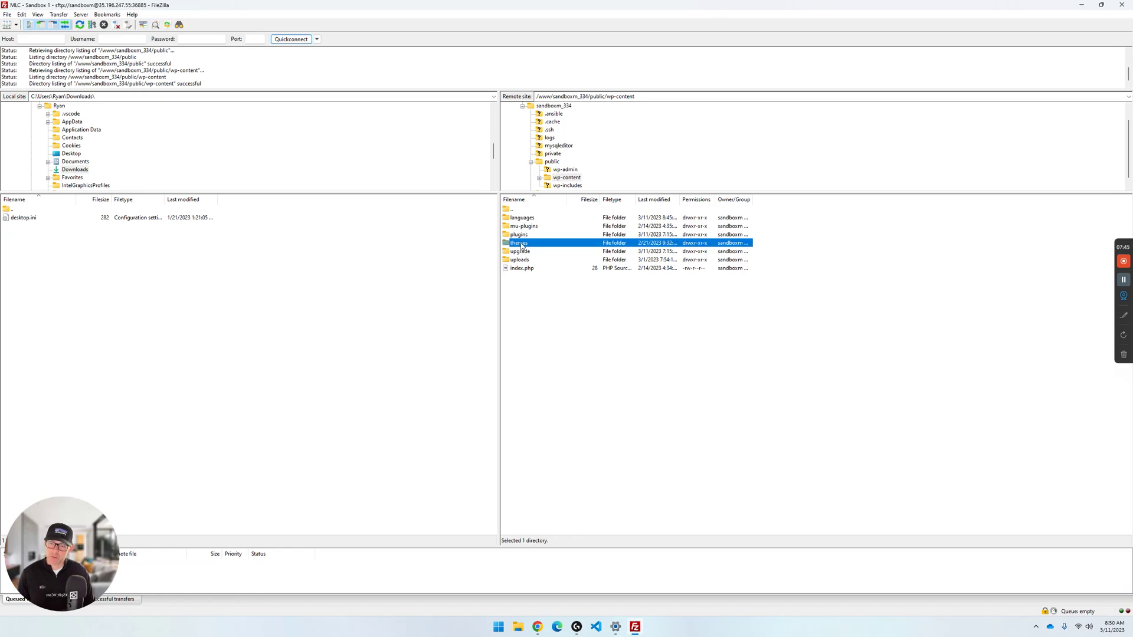
double_click(522, 244)
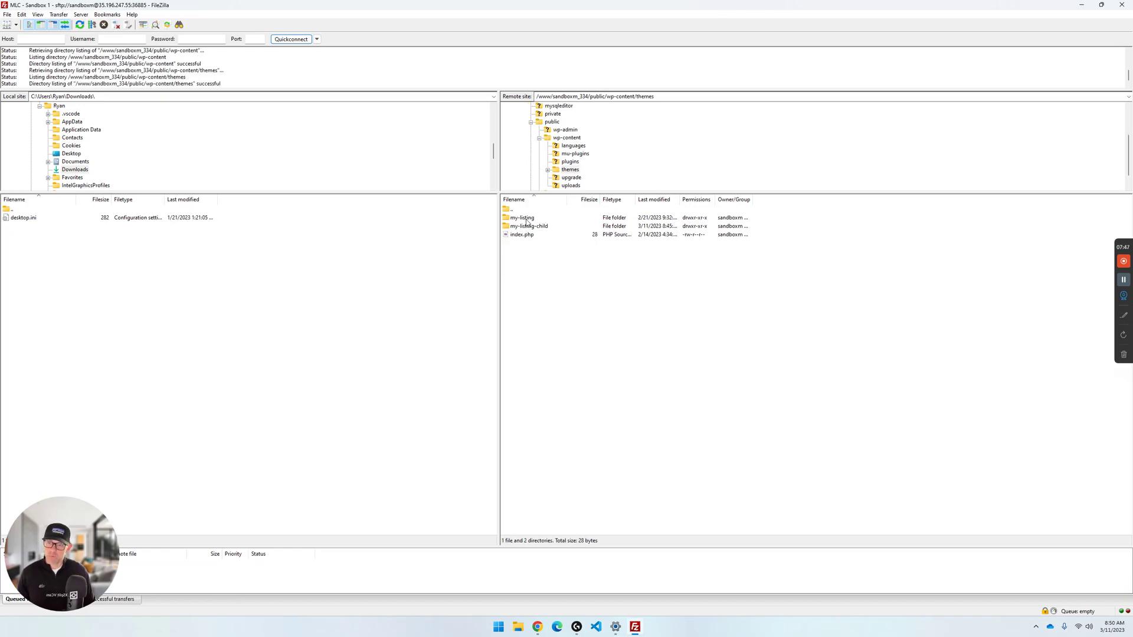
double_click(523, 218)
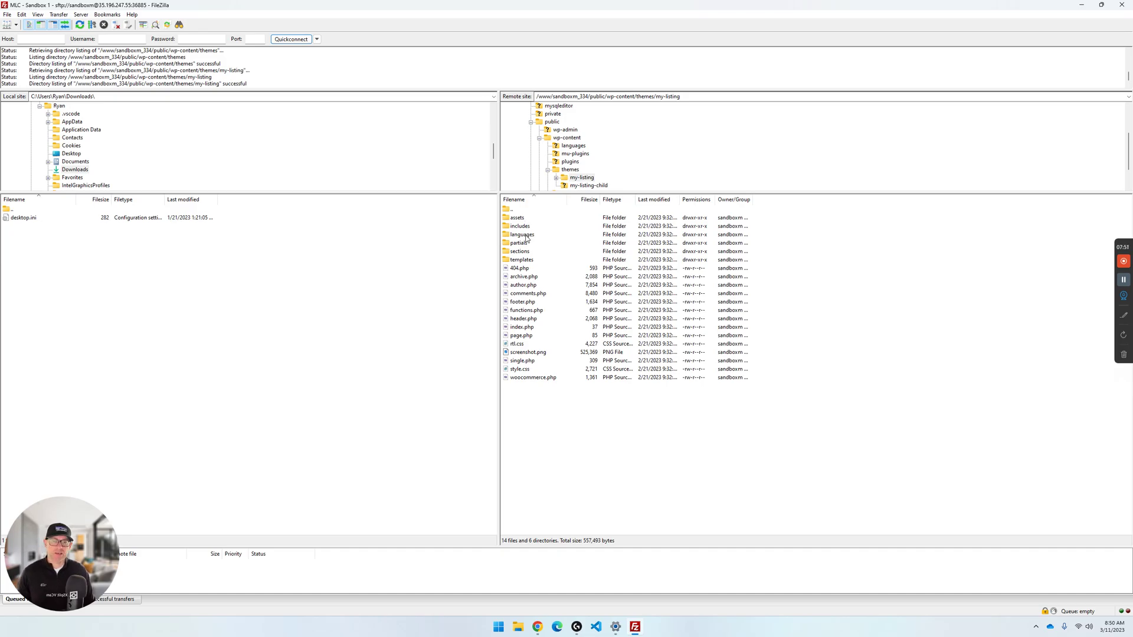
double_click(527, 235)
left_click(527, 235)
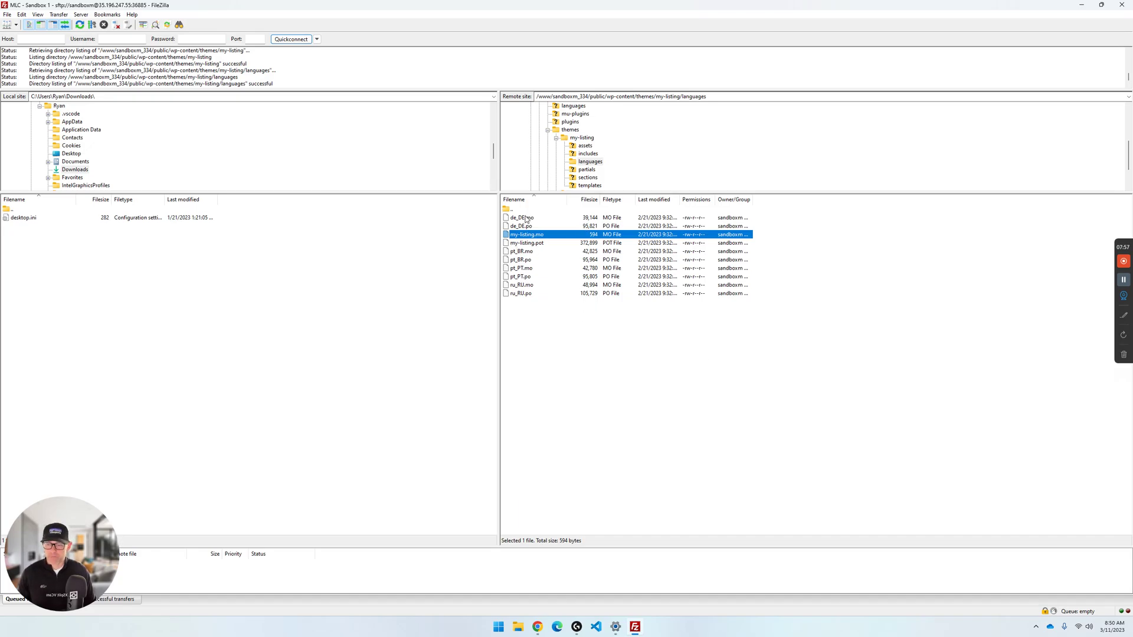
Return to Loco Translate in the browser and view the file info of my-listing-en_US.po to check its storage path.
left_click(1082, 5)
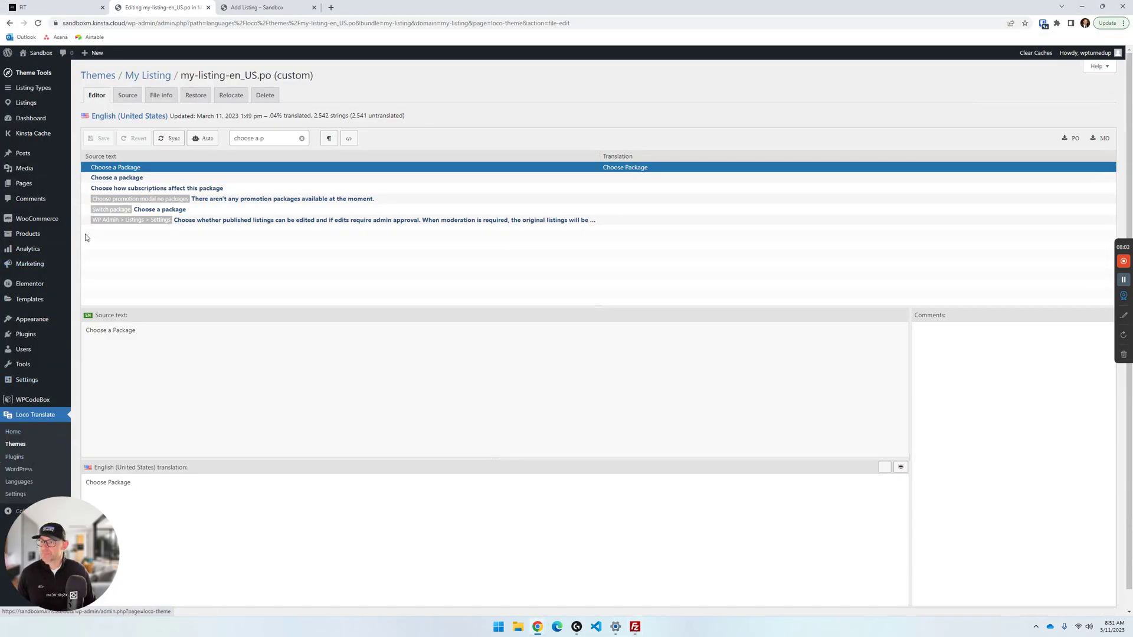
left_click(154, 95)
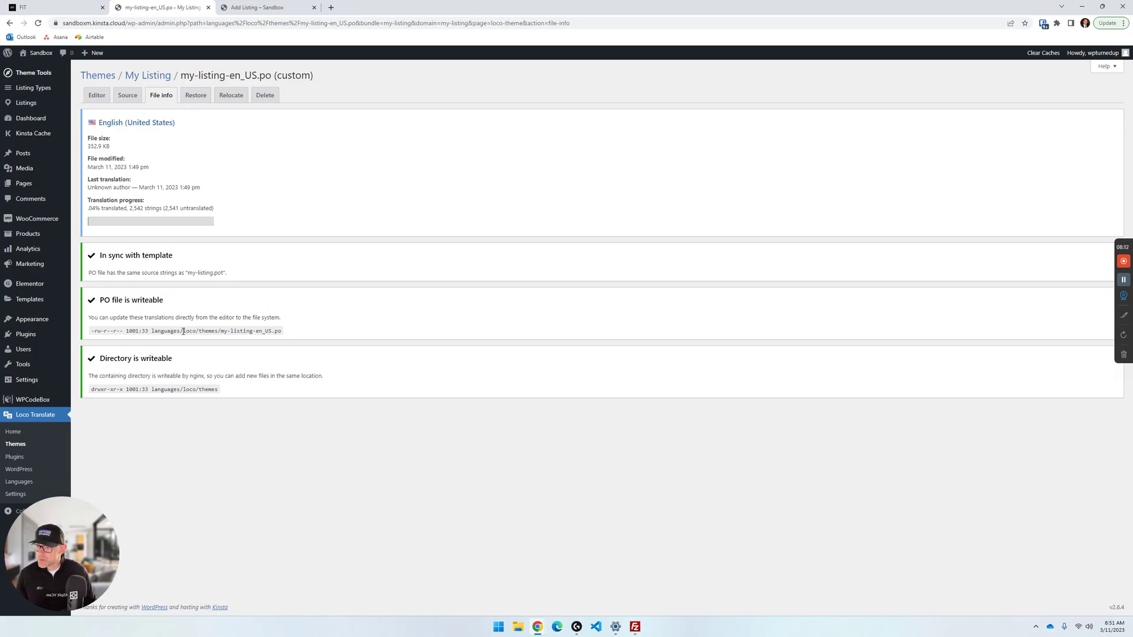
Highlight the storage path of my-listing-en_US.po, and switch to FileZilla to go up to the server's wp-content folder.
left_click_drag(184, 332, 264, 331)
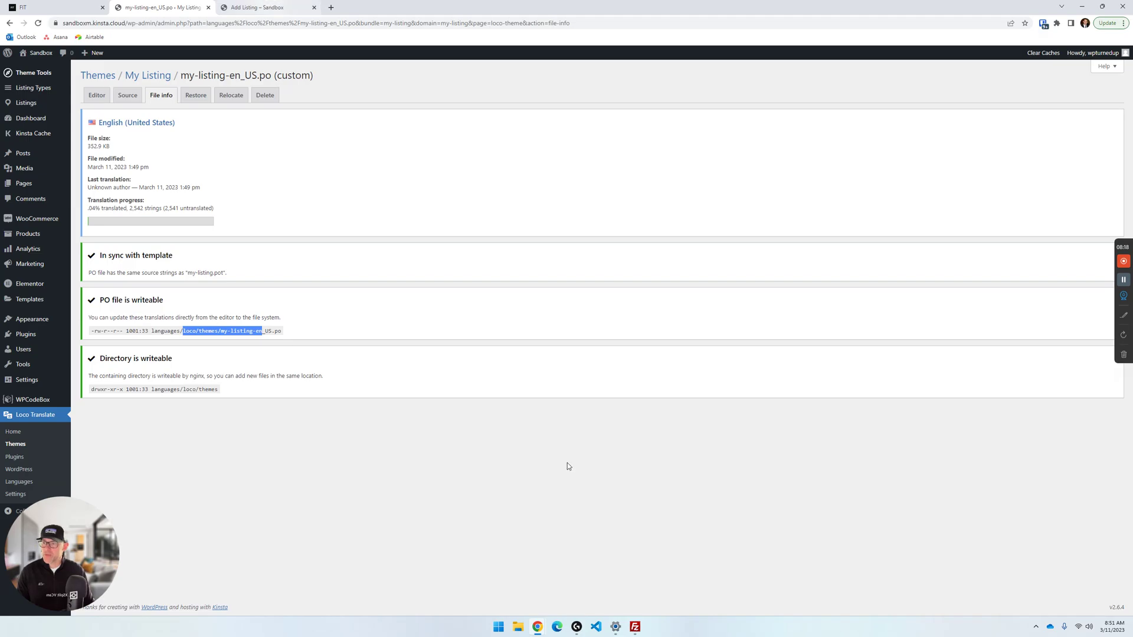
left_click(635, 627)
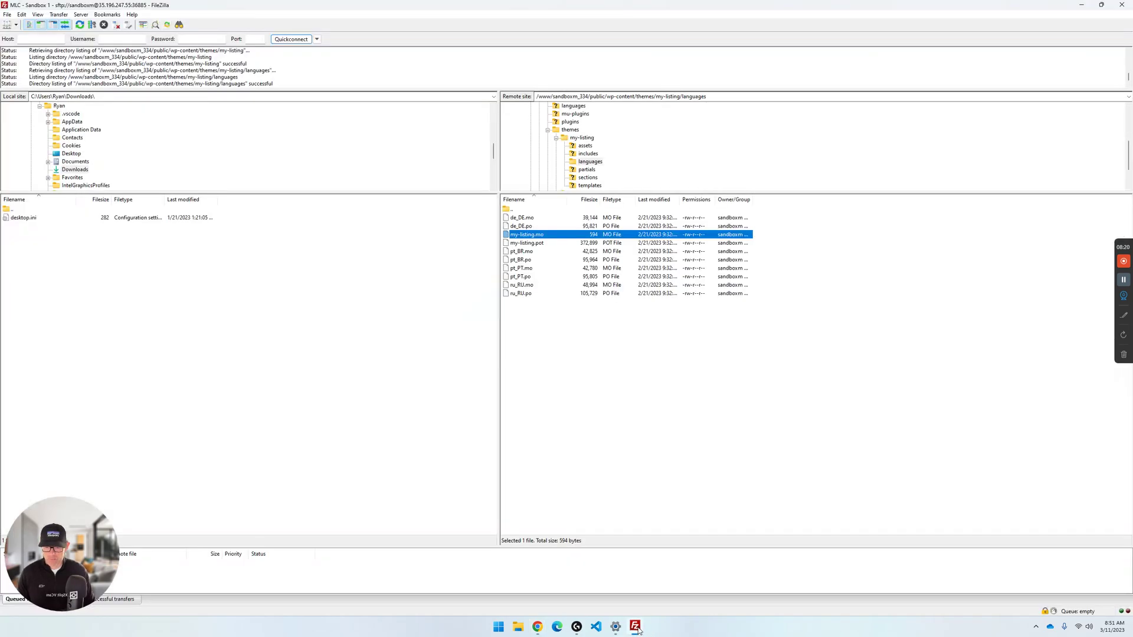
double_click(528, 211)
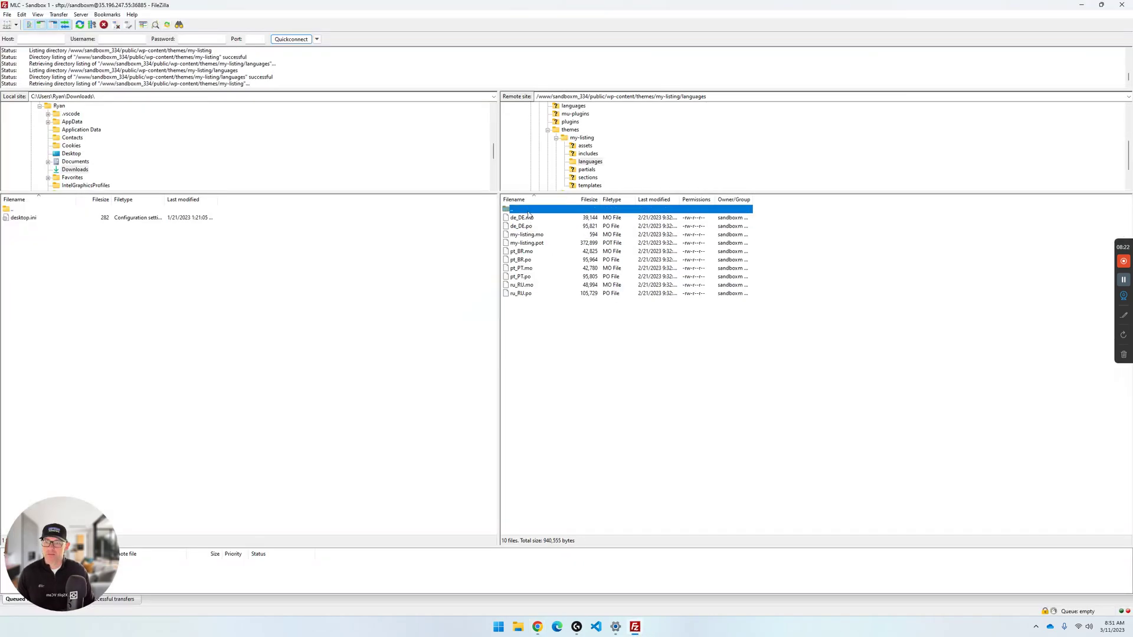
double_click(527, 211)
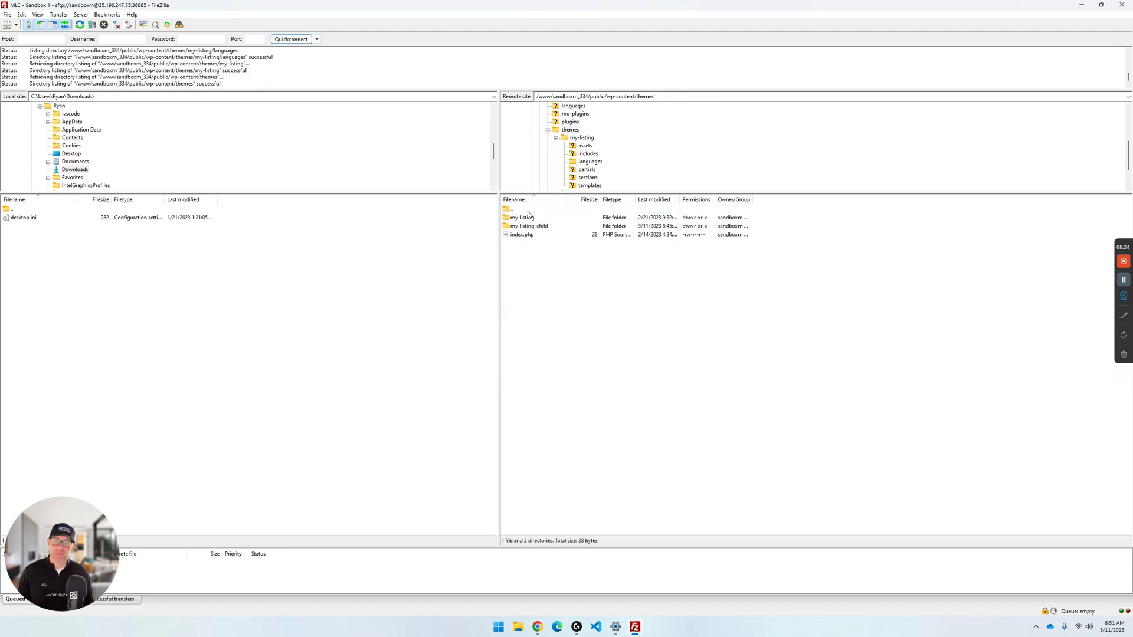
double_click(528, 212)
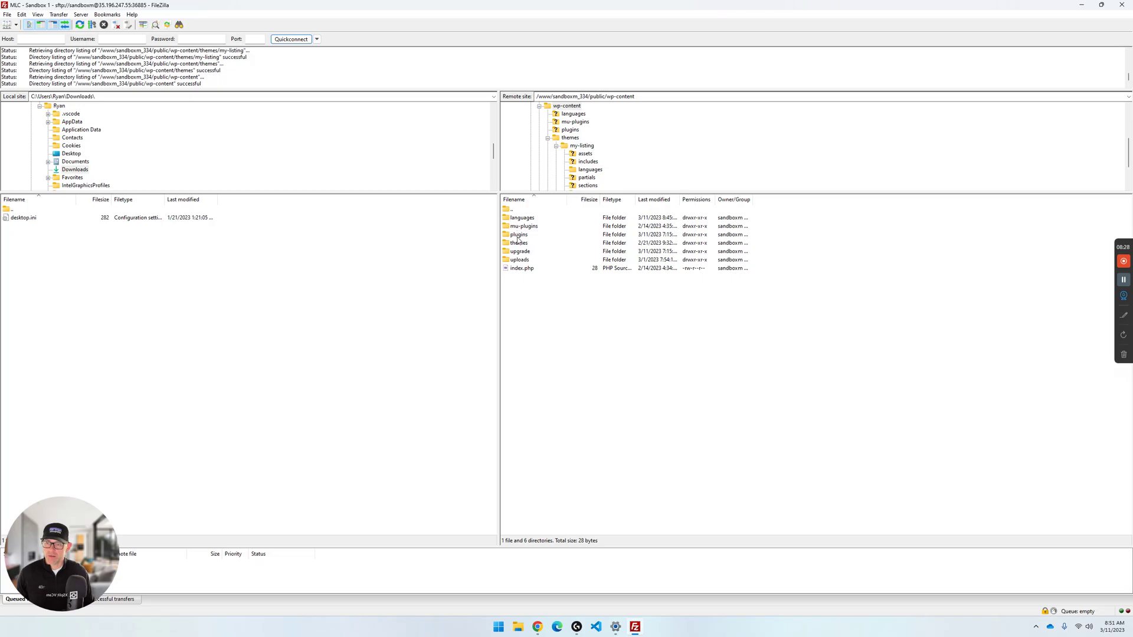
Browse the plugins/loco-translate folder and its languages and pub subfolders to look for the custom translation files.
double_click(518, 235)
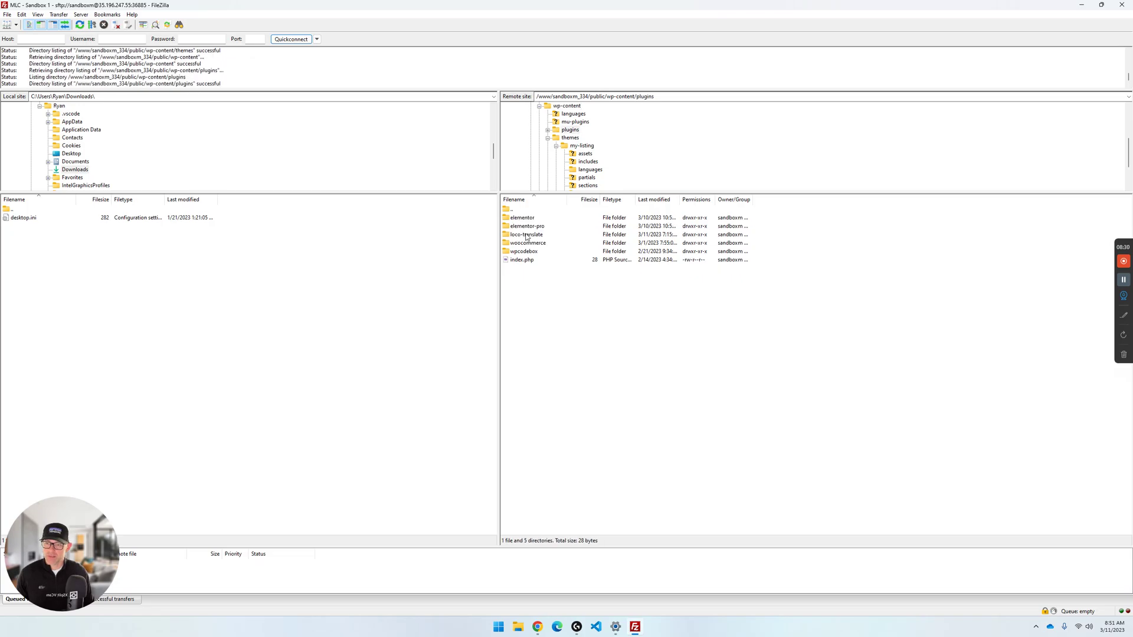
double_click(527, 235)
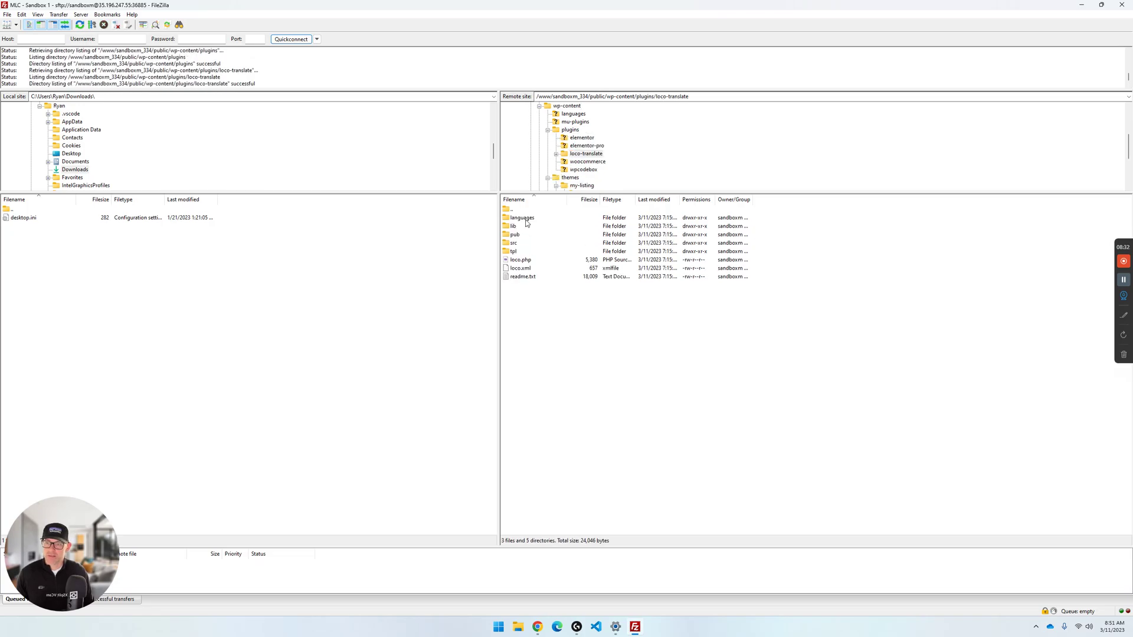
double_click(525, 220)
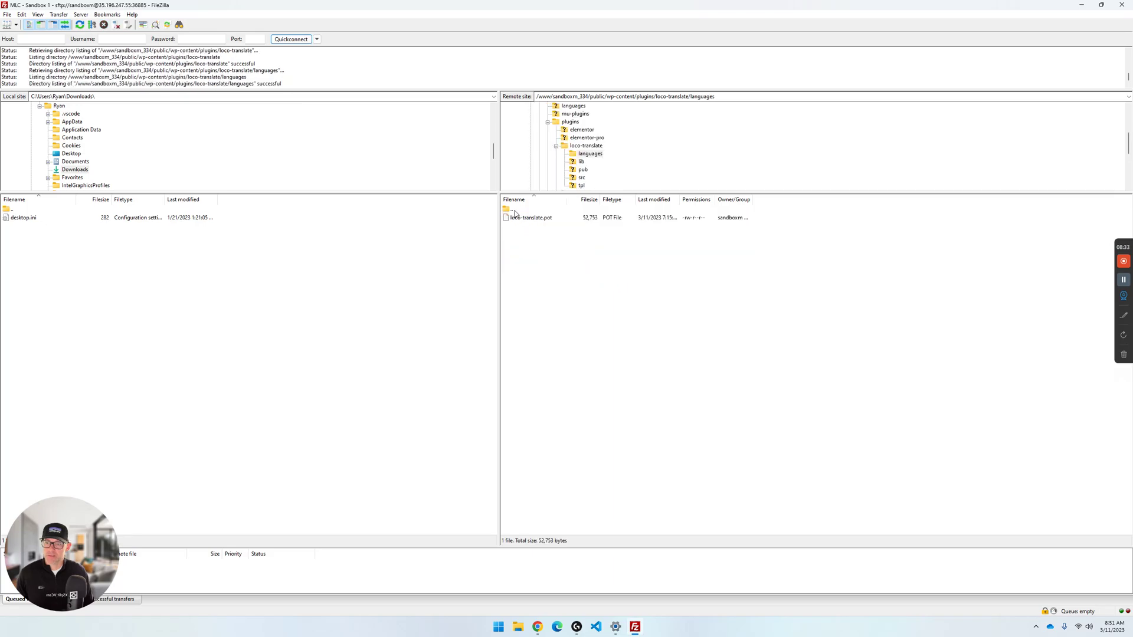
double_click(514, 211)
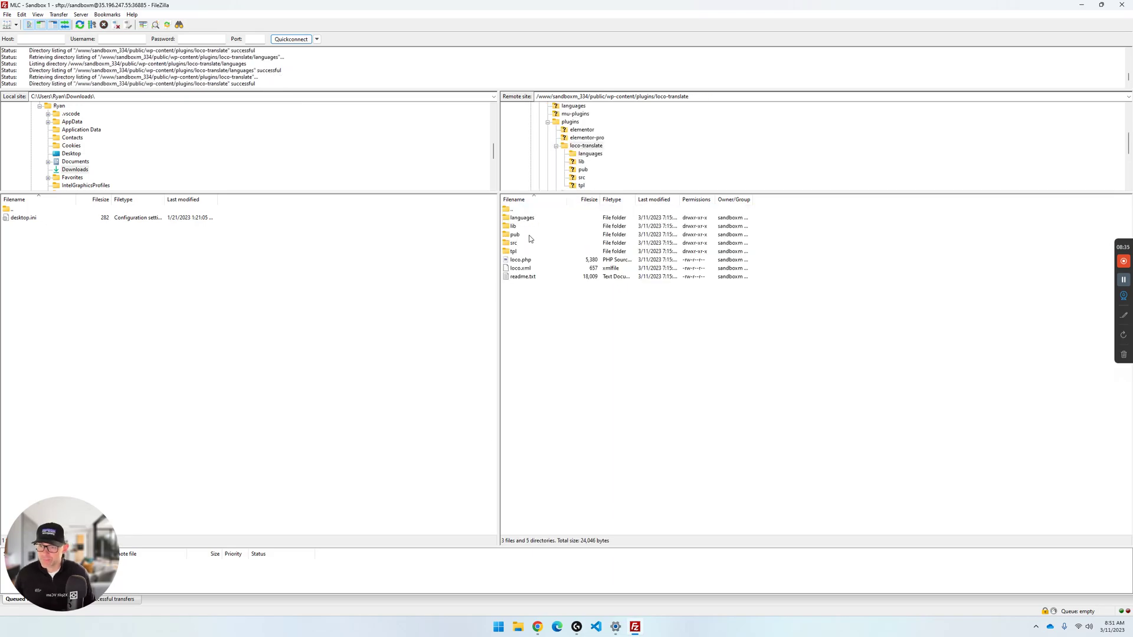
double_click(527, 236)
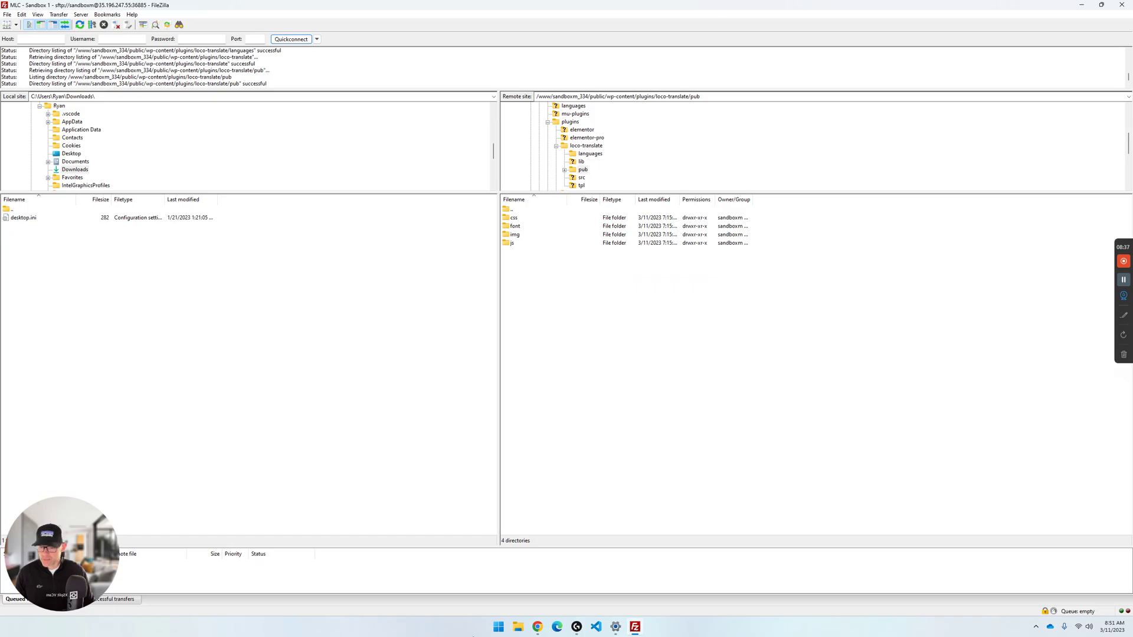
Switch to the browser to recheck the PO file's storage path in Loco Translate, and return to FileZilla.
mouse_move(537, 626)
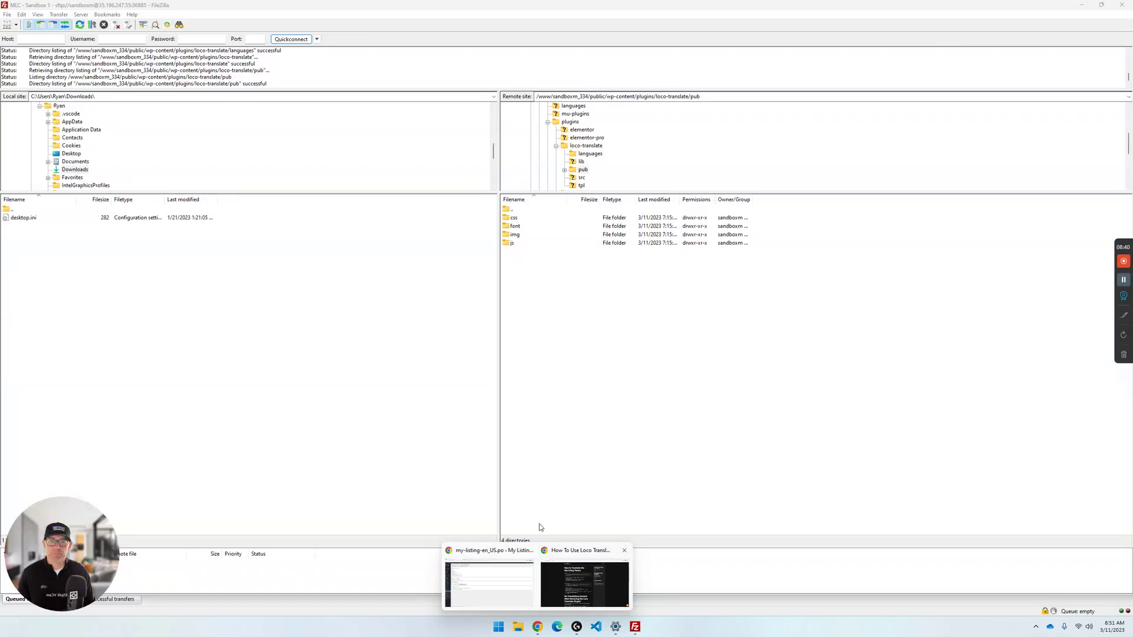
left_click(489, 583)
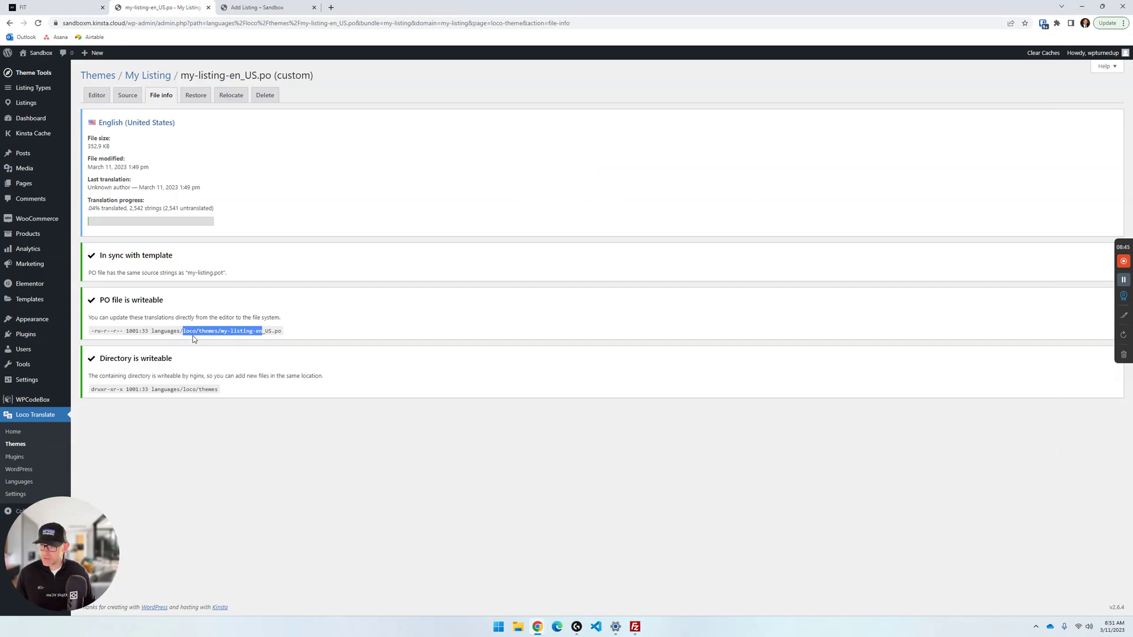
left_click(635, 627)
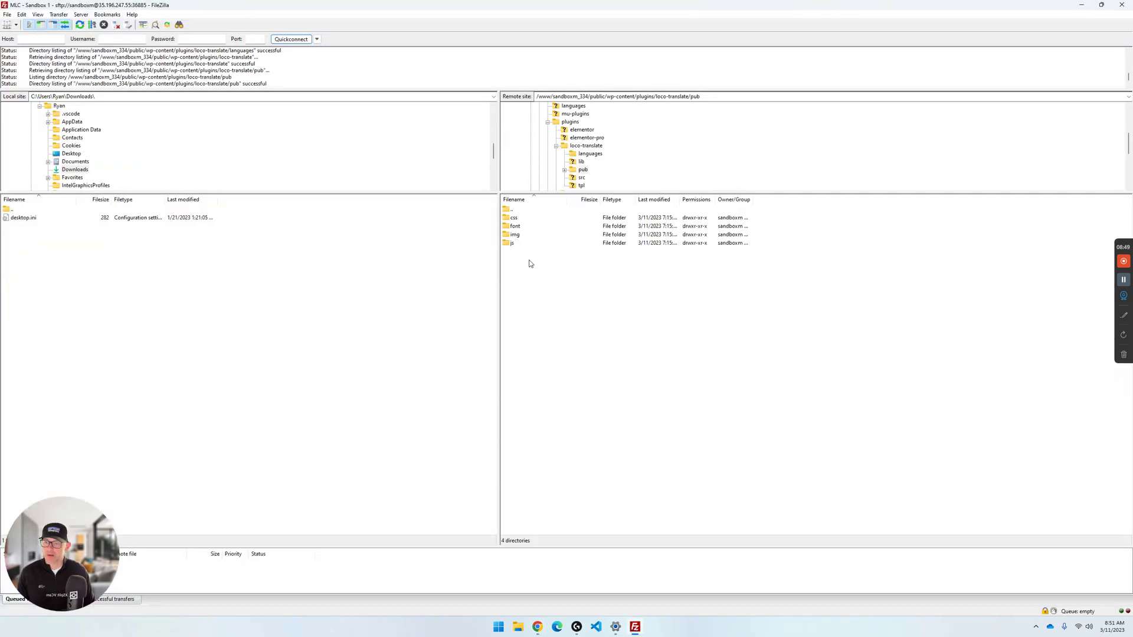
Browse the server to public/wp-content/languages/loco/themes and widen the filename column to read the translation files' names.
double_click(519, 210)
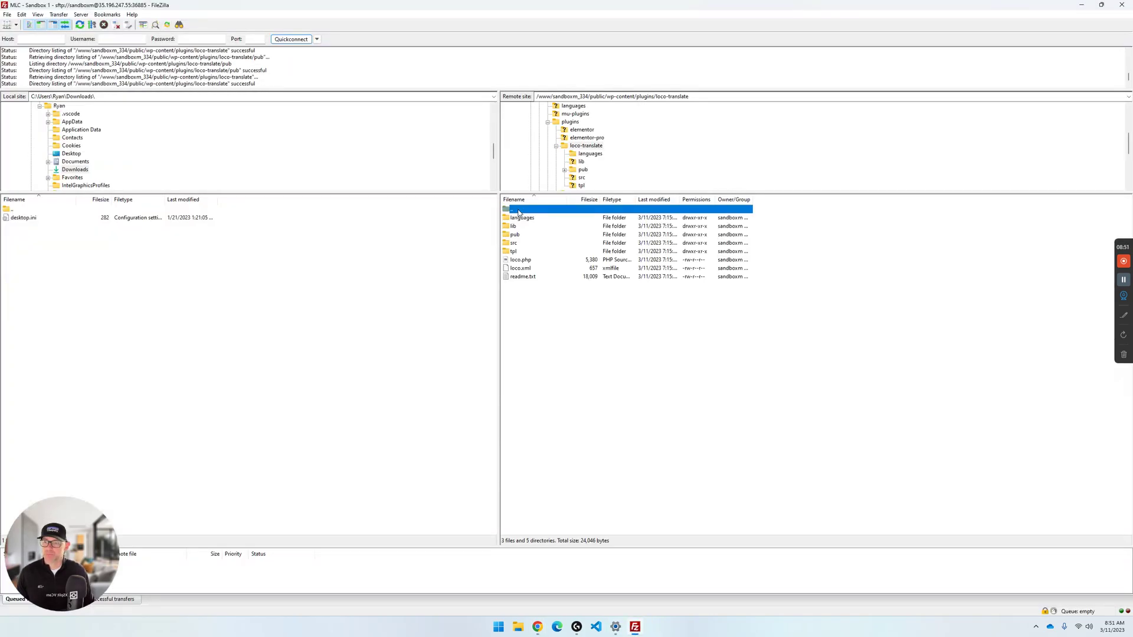
double_click(519, 211)
double_click(518, 211)
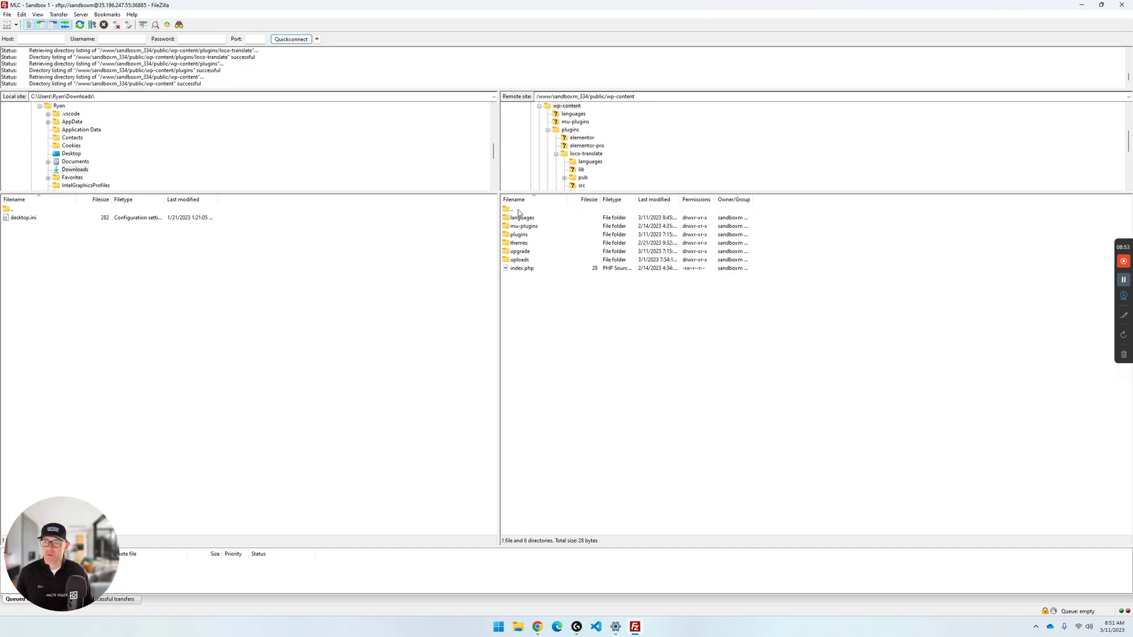
double_click(519, 210)
left_click(518, 227)
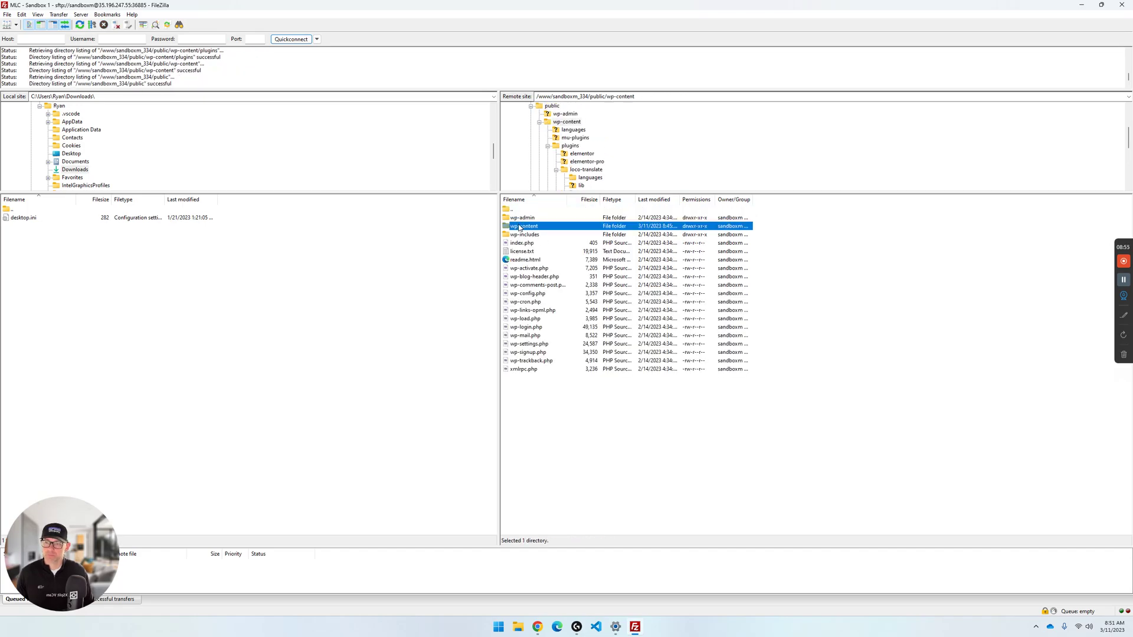
double_click(518, 228)
left_click(521, 218)
double_click(521, 218)
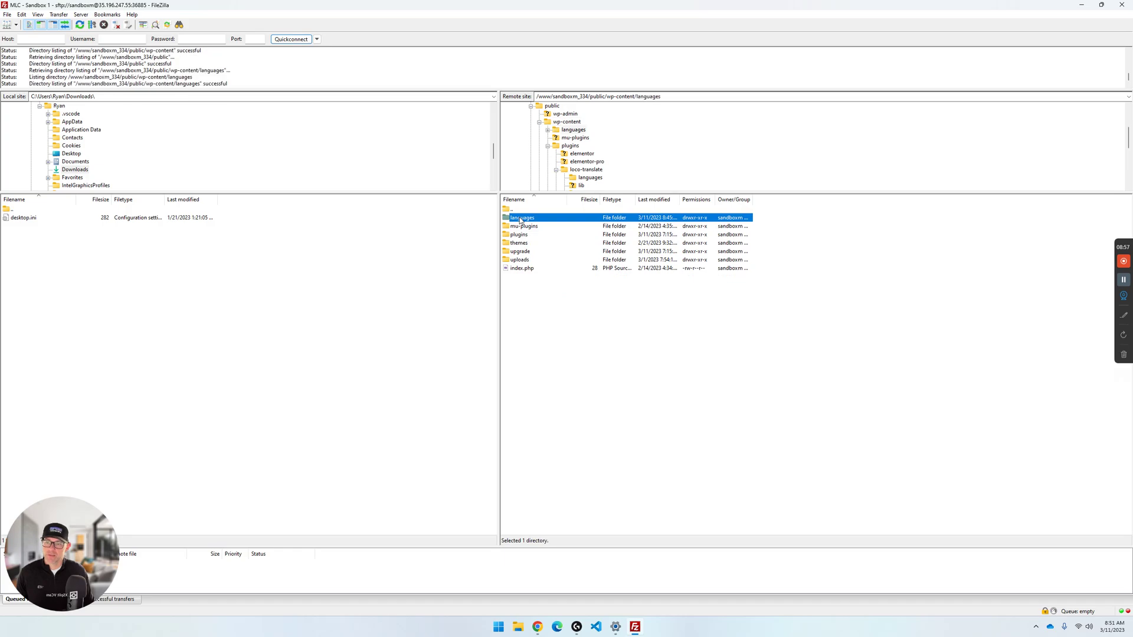
double_click(519, 217)
double_click(520, 219)
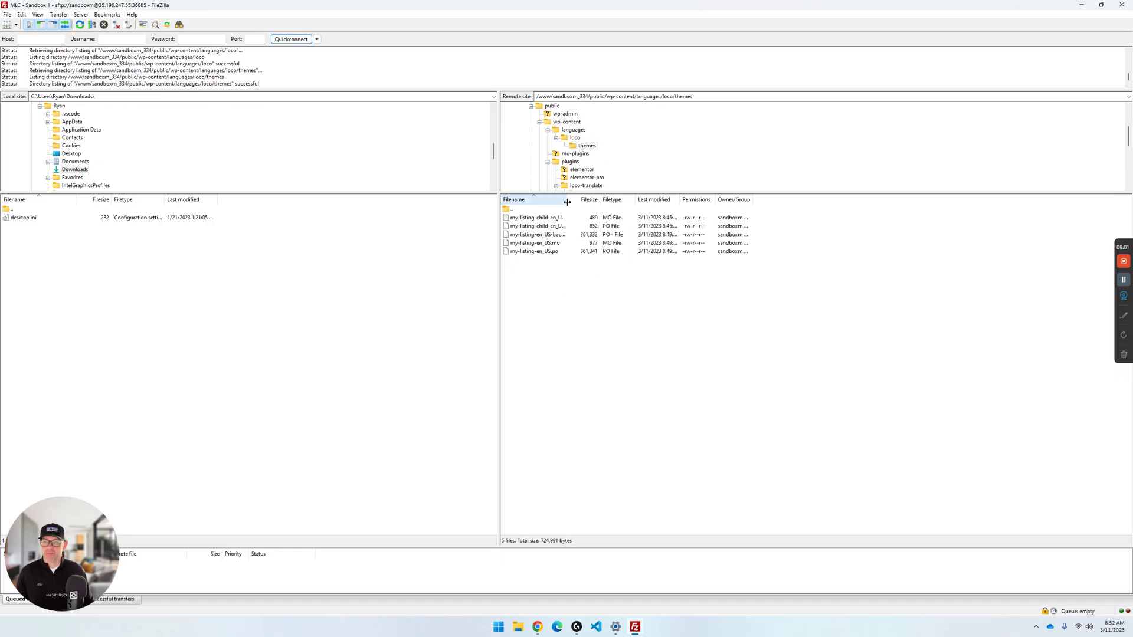
left_click_drag(566, 200, 592, 200)
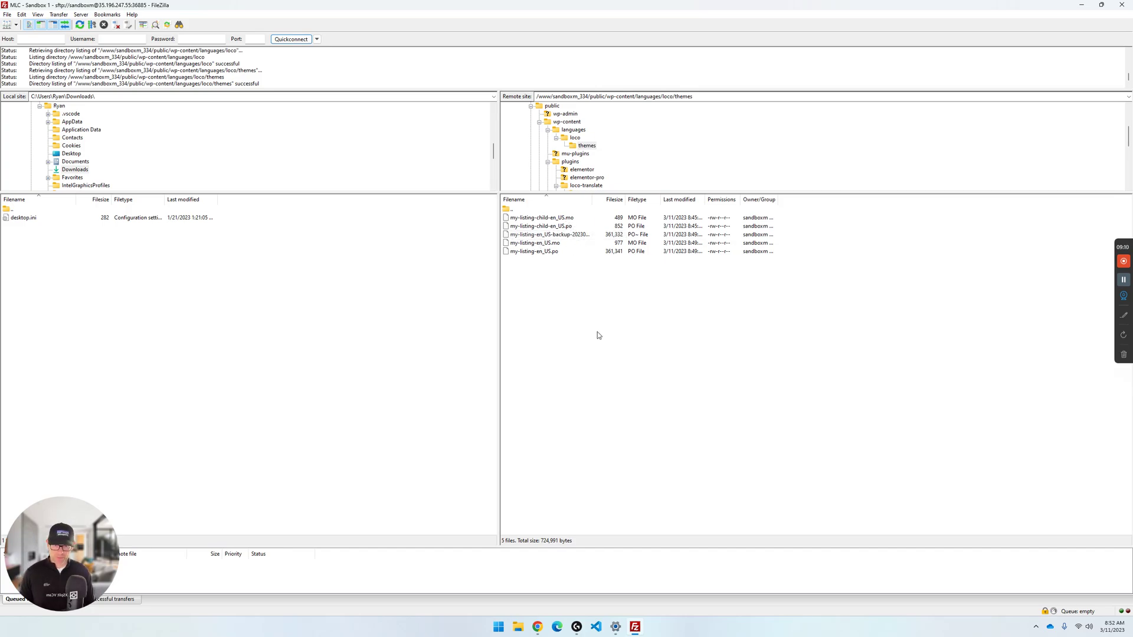
Delete my-listing-child-en_US.mo and my-listing-child-en_US.po from the server's loco/themes folder.
left_click(559, 219)
left_click(559, 226, "shift")
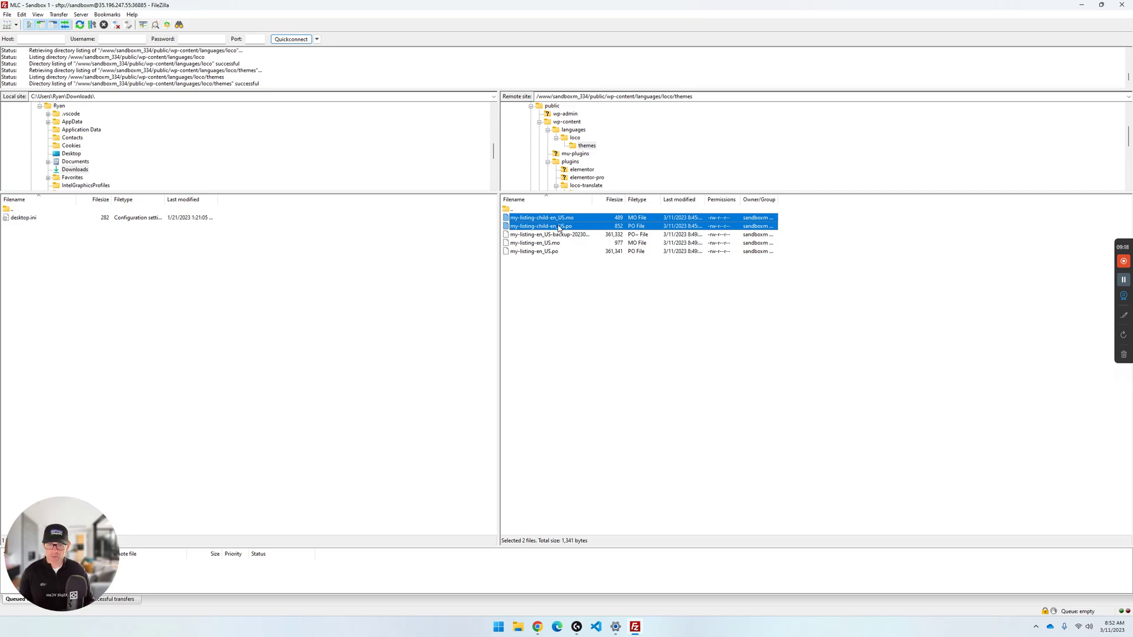
key("Delete")
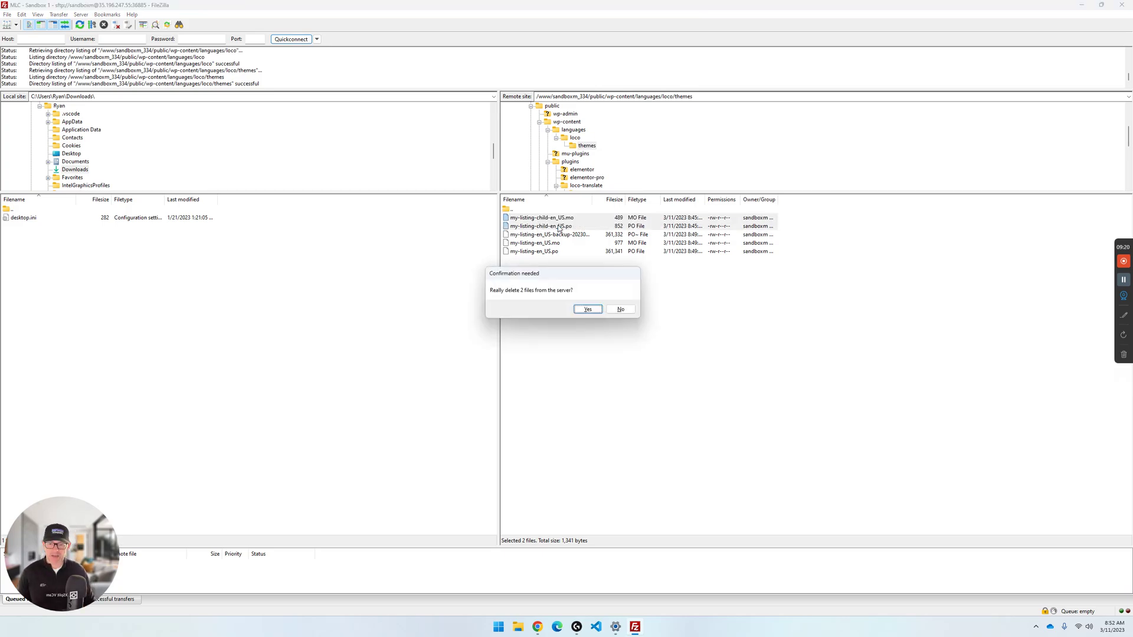
key("Return")
Examine the remaining my-listing-en_US files and the full name of the backup file without renaming it.
key("Up")
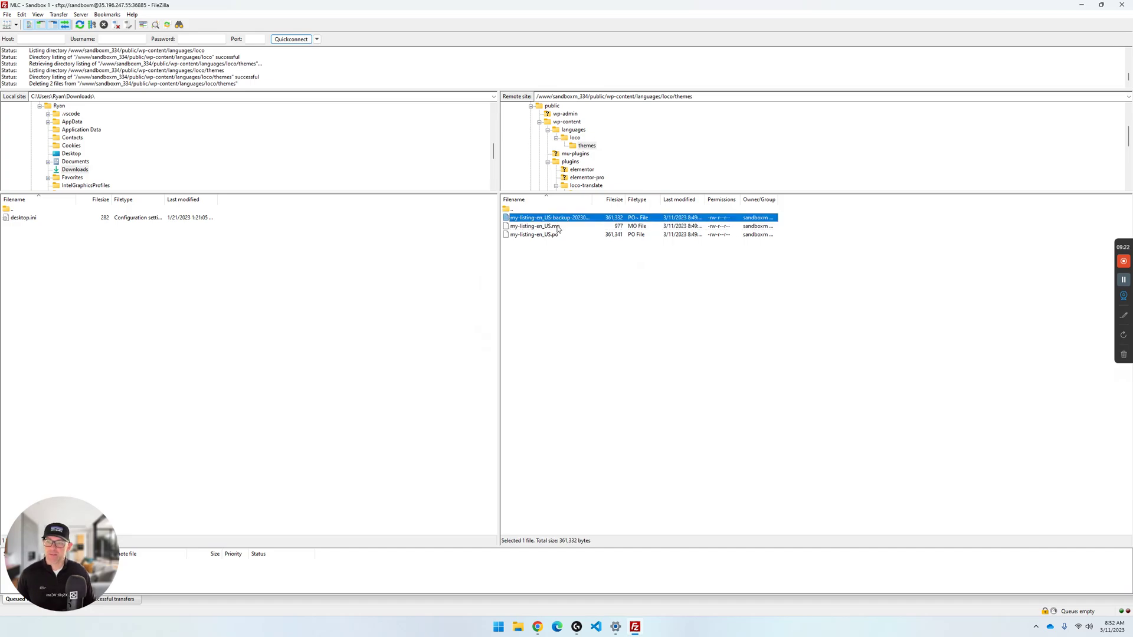
key("Down")
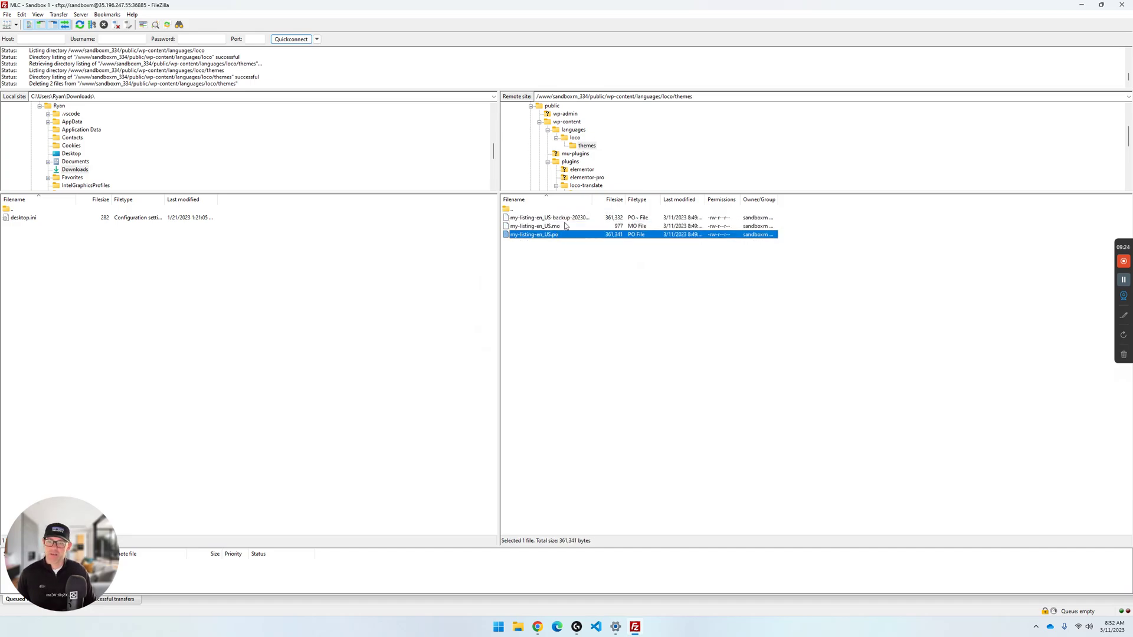
left_click(569, 220)
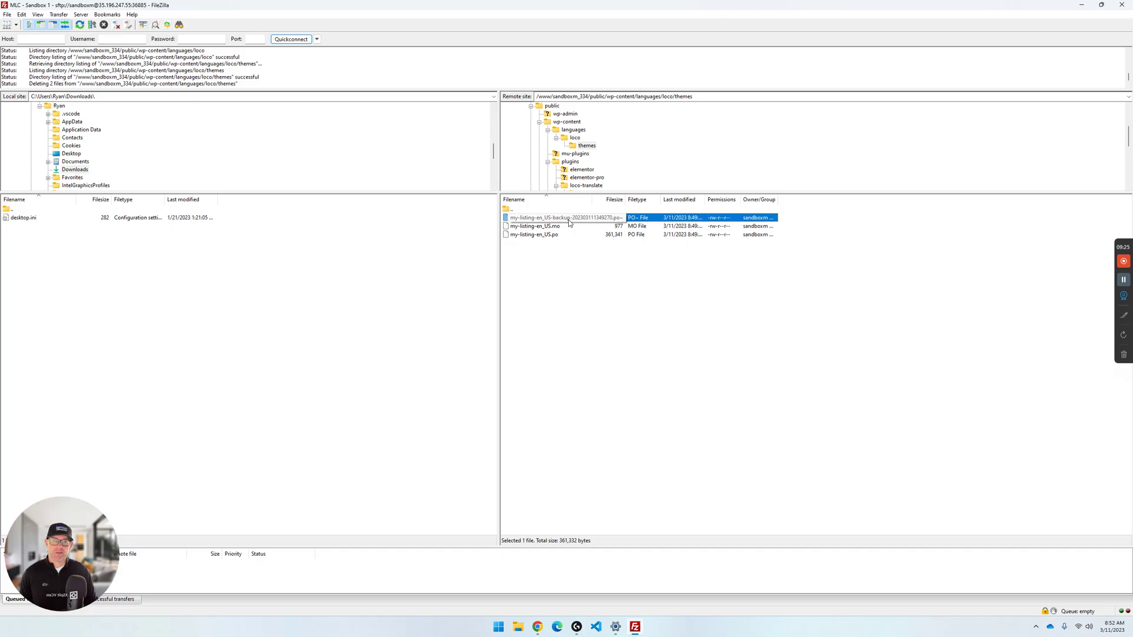
left_click(568, 220)
key("Escape")
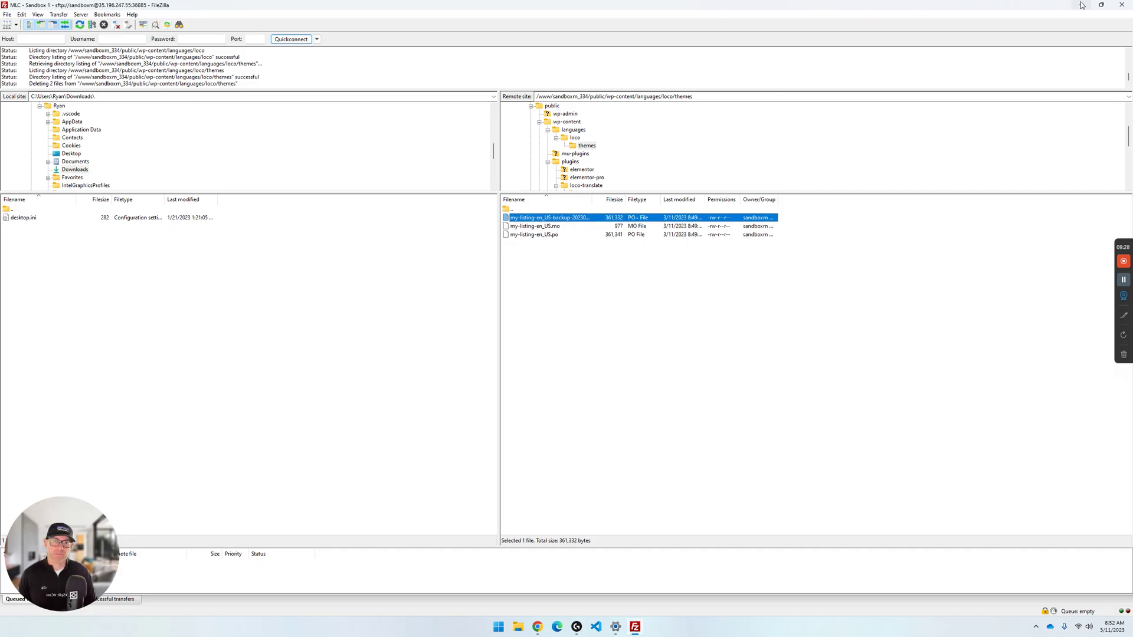
Return to Loco Translate in the browser, review the file info of my-listing-en_US.po, and reopen its translation editor.
left_click(1082, 5)
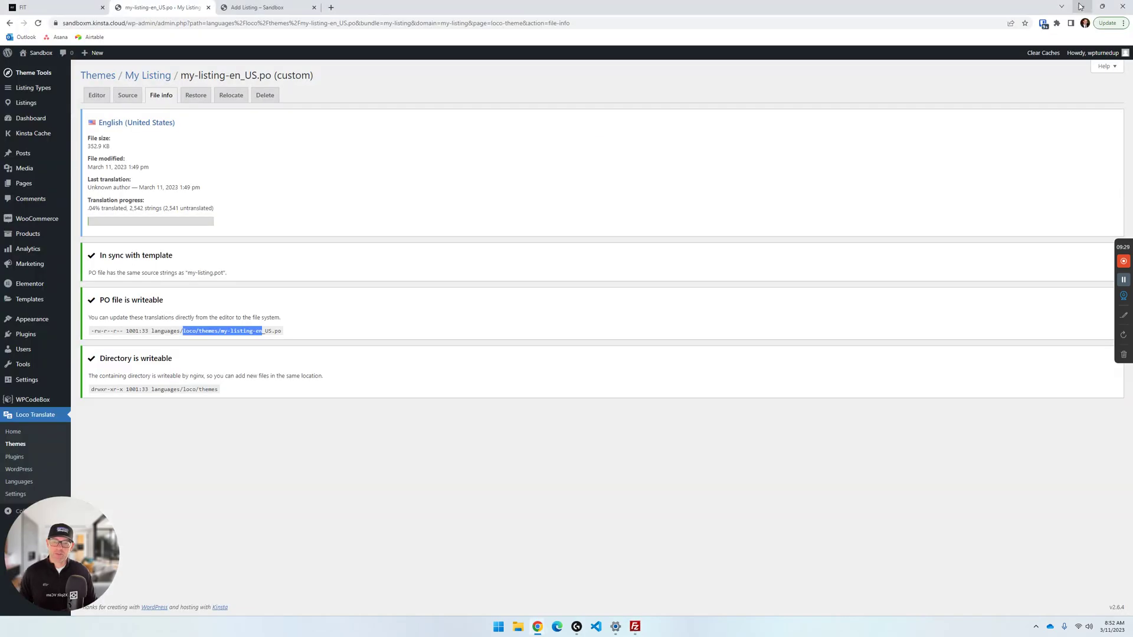
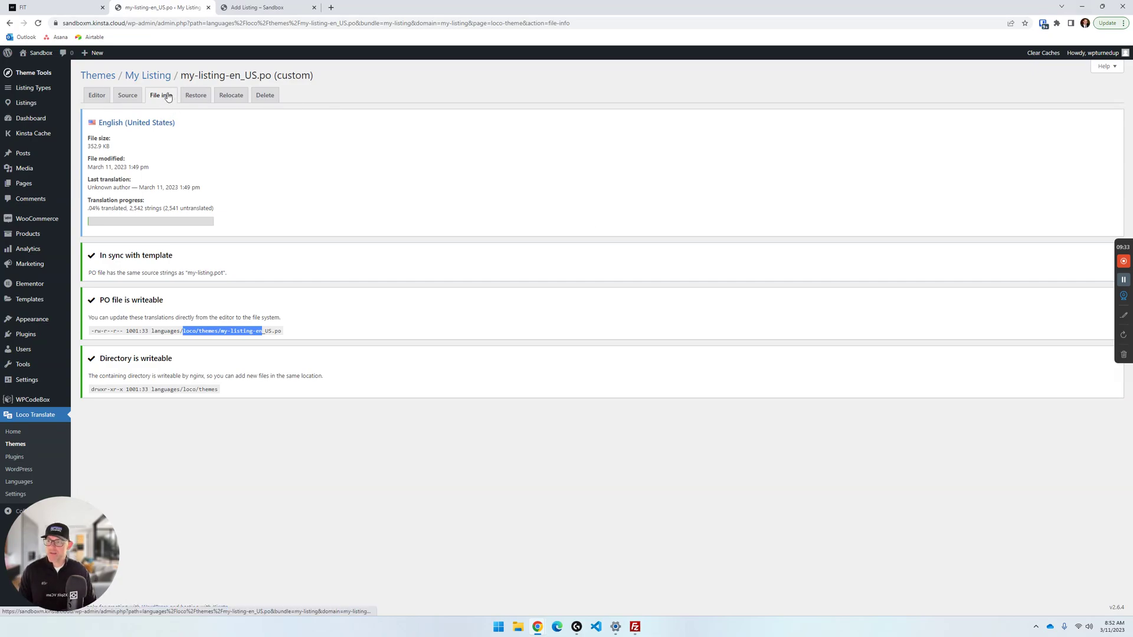
left_click(161, 99)
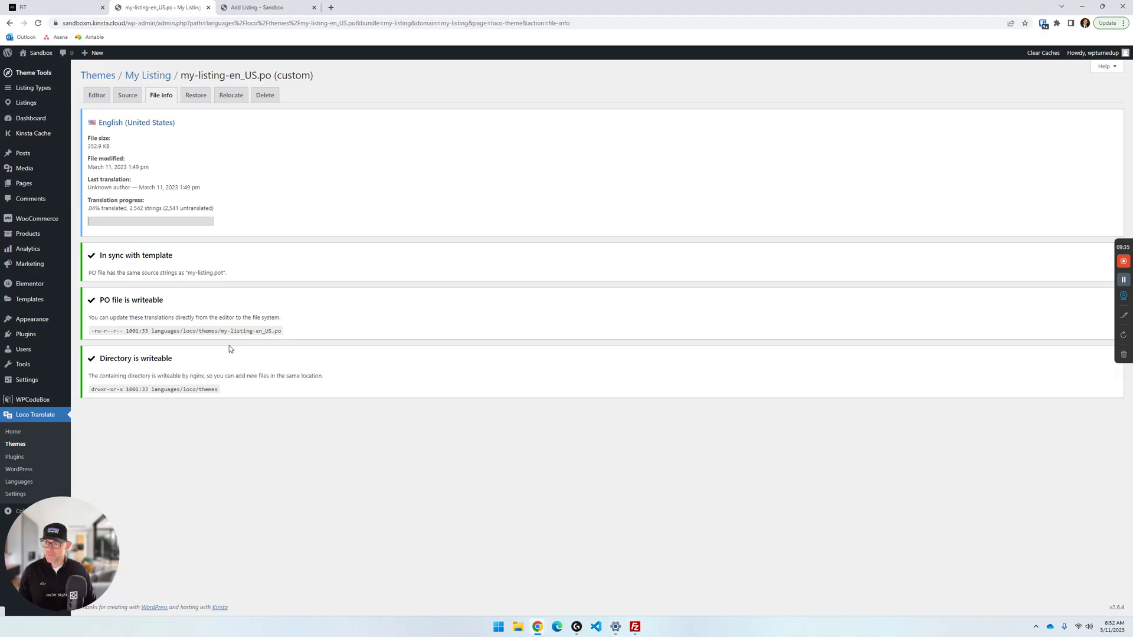
left_click(97, 97)
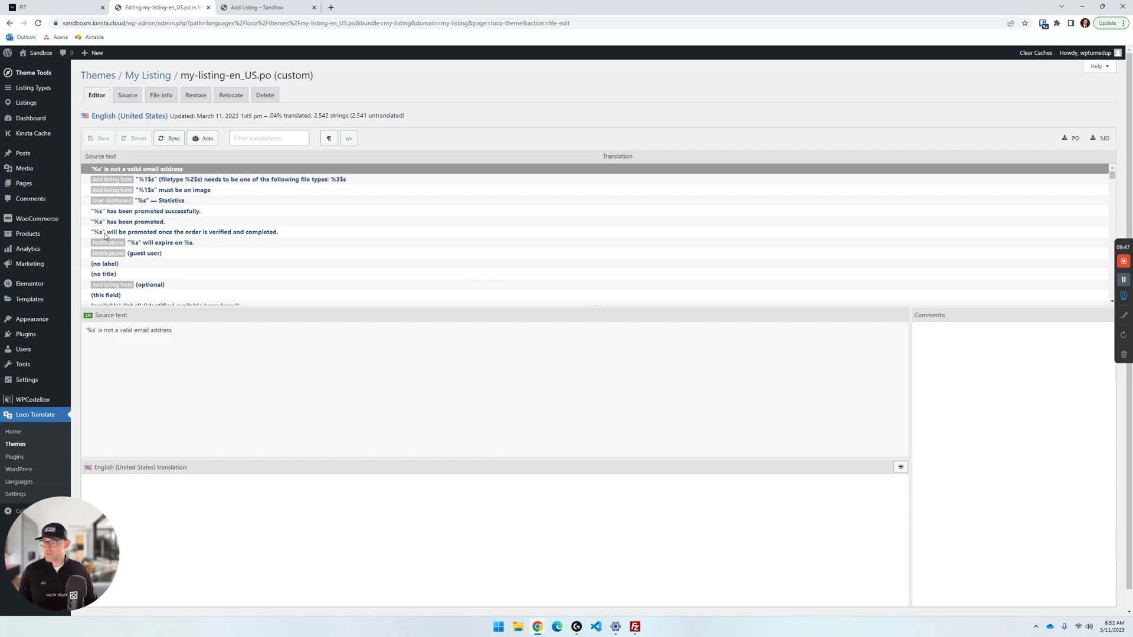
Filter the translations by "choose a" and view the Choose a Package string with its English (United States) translation.
left_click(240, 142)
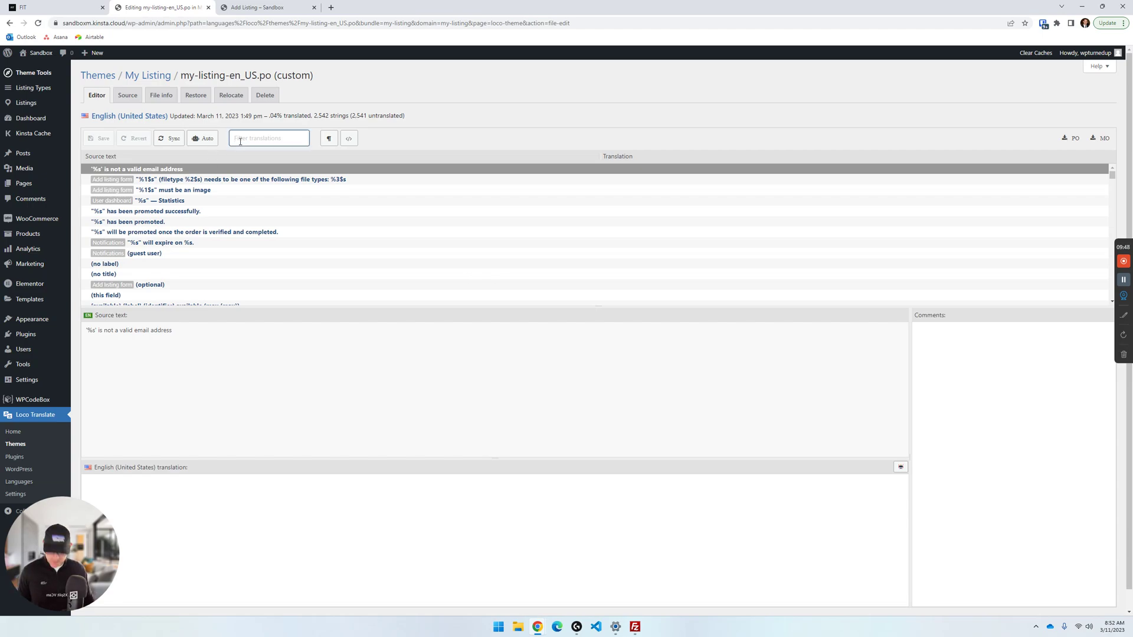
type("choose a")
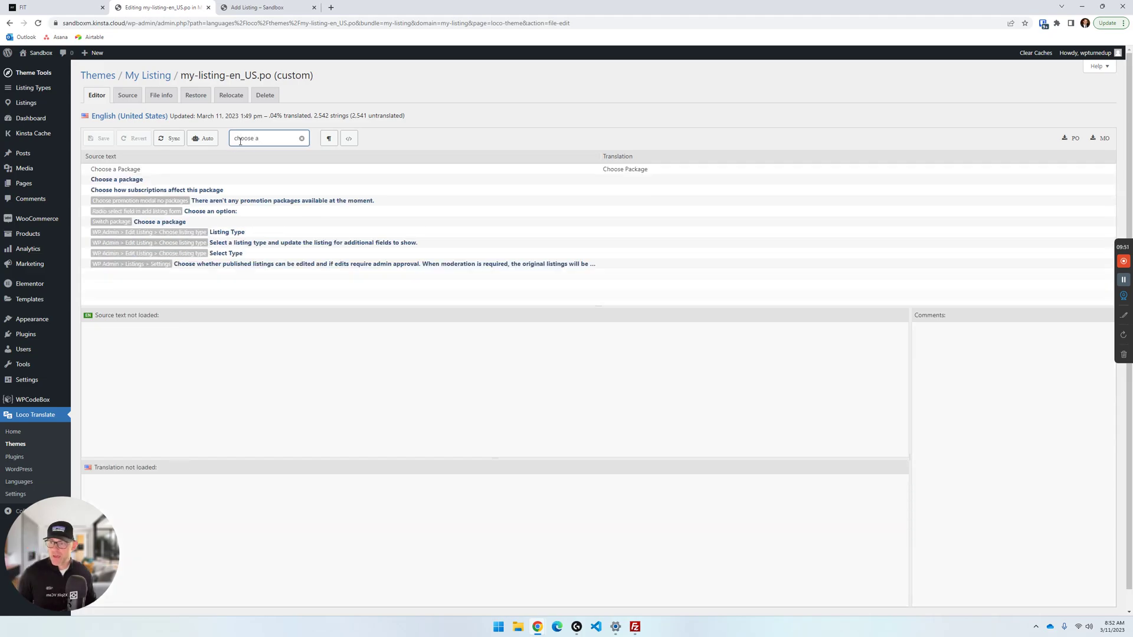
left_click(162, 169)
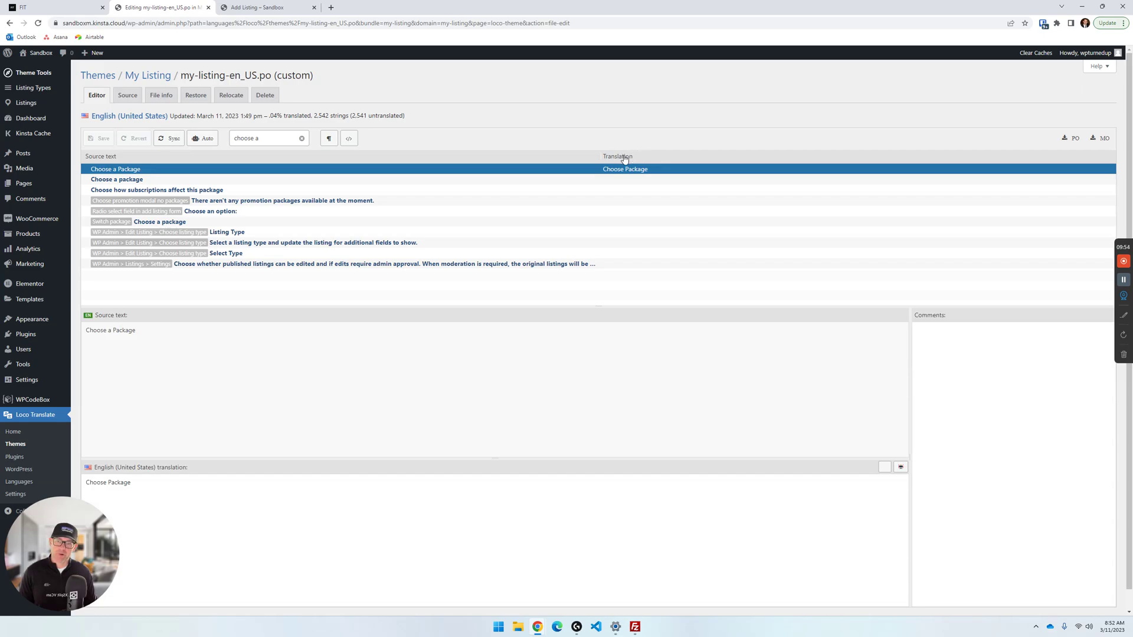
left_click(266, 487)
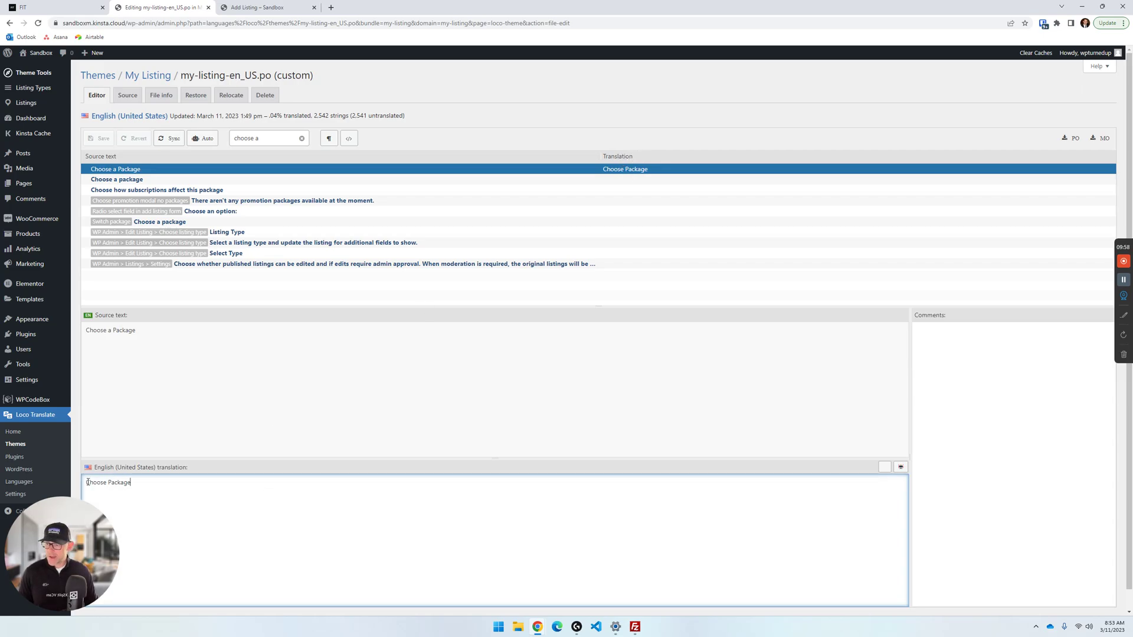
scroll(201, 359, "down", 1)
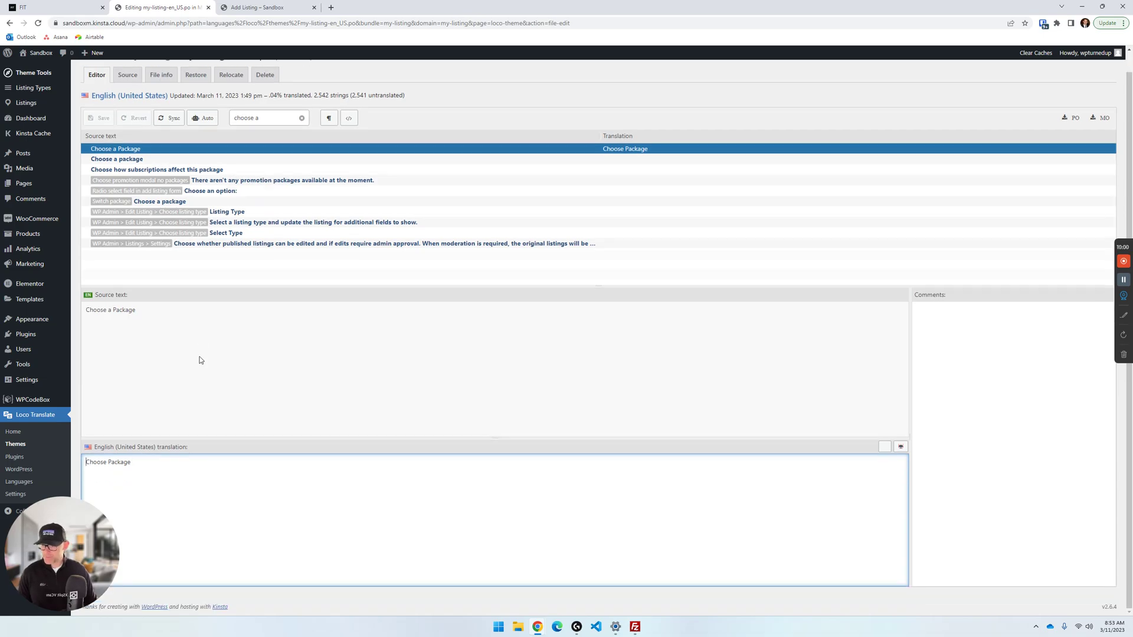
left_click_drag(73, 508, 71, 514)
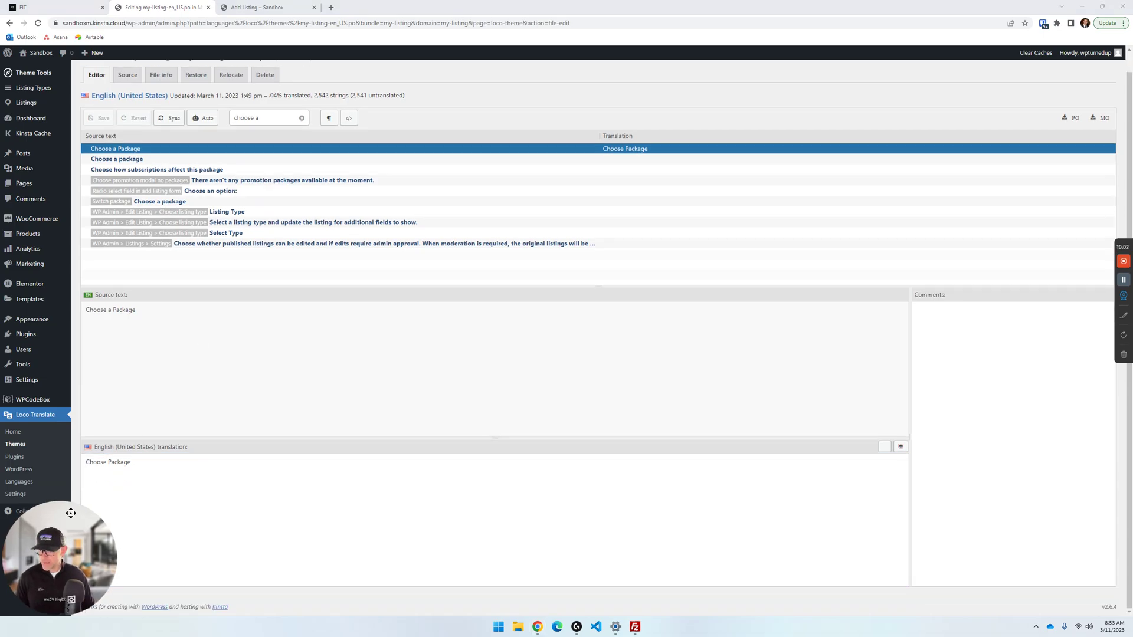
Replace the English (United States) translation with Choose Package in an inline-styled span: color #fff, weight 800, size 30px, letter-spacing 1px, uppercase.
left_click(85, 461)
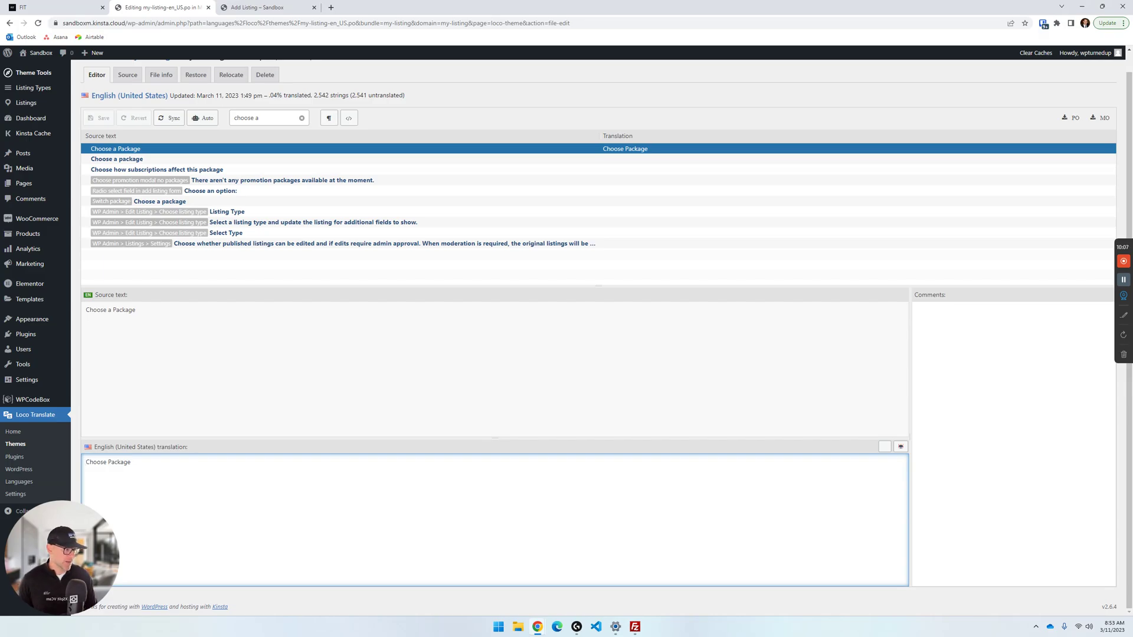
left_click(339, 468)
key("ctrl+a")
type("<span style=\"color: #fff;font-weight:800; font-size:30px;letter-spacing:1px;text-transform:uppercase\">Choose Package</span>")
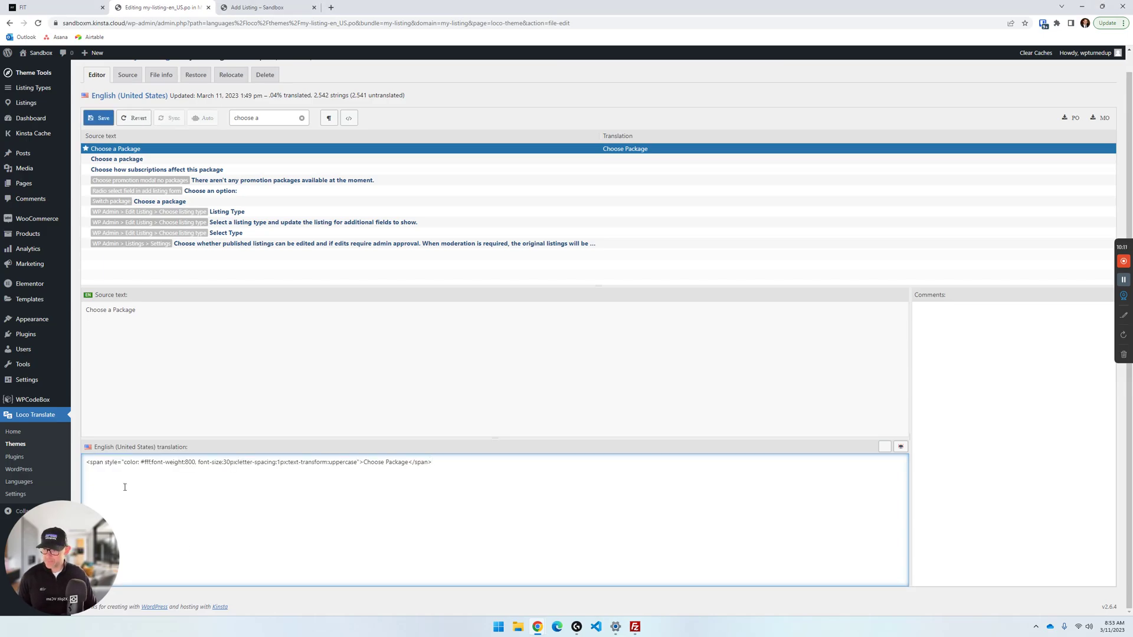
Set the inline text color in the Choose a Package translation to #000 and save the translation file.
double_click(146, 463)
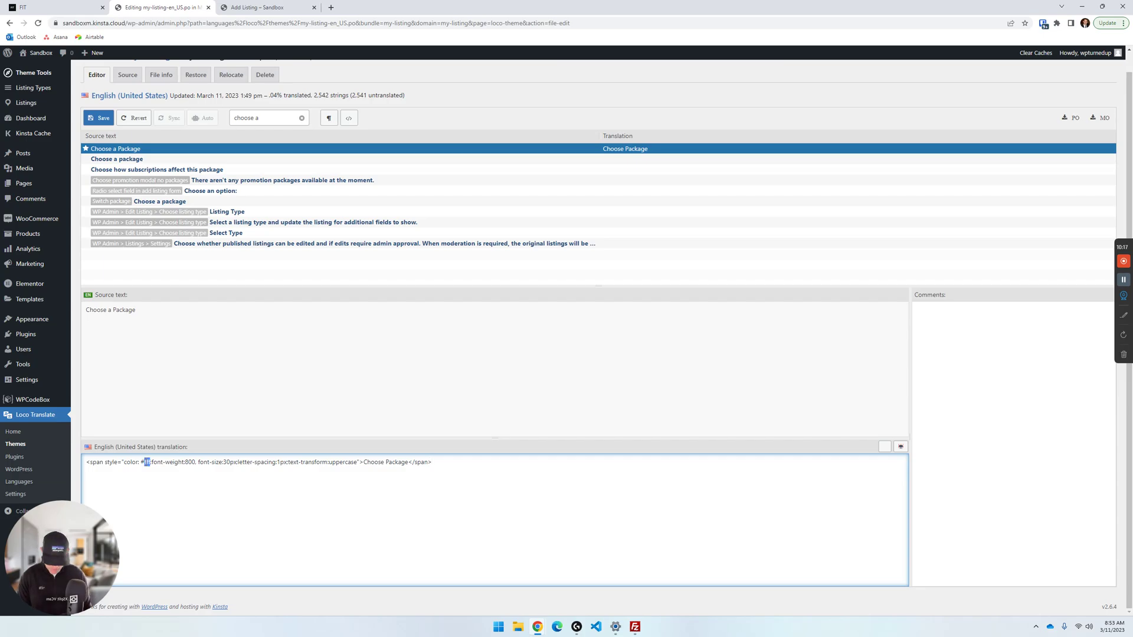
type("000")
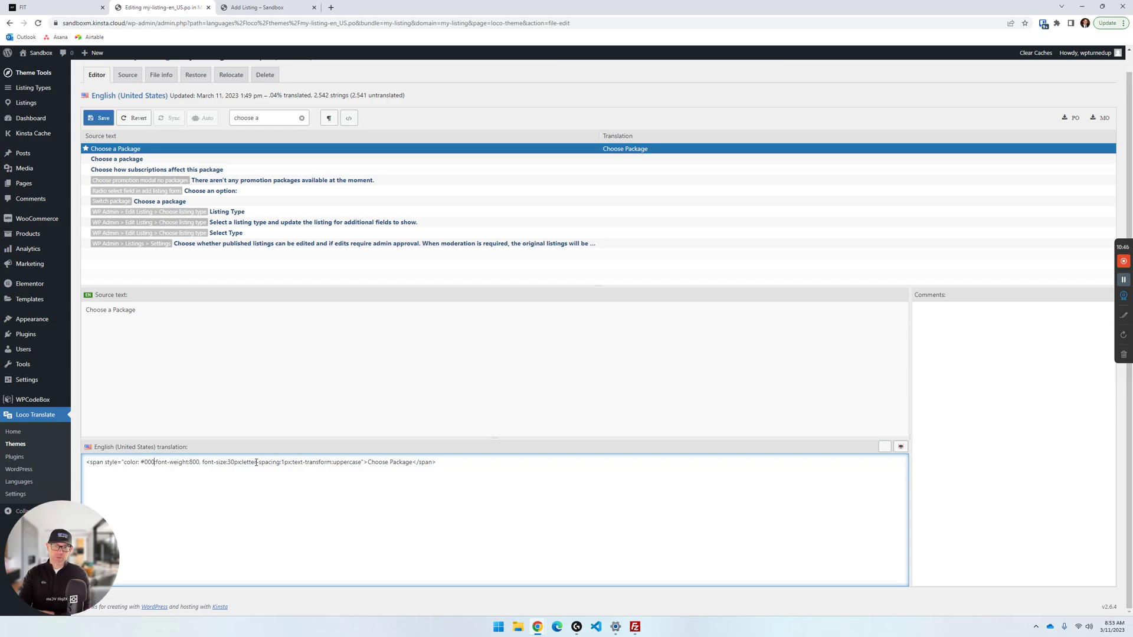
type(";")
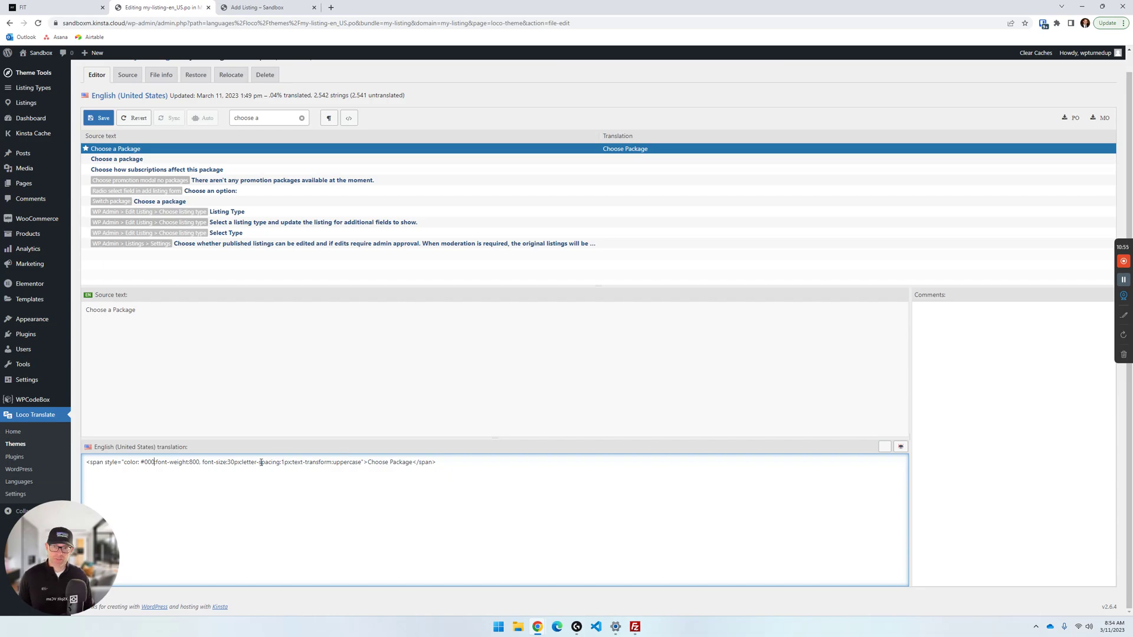
left_click(154, 469)
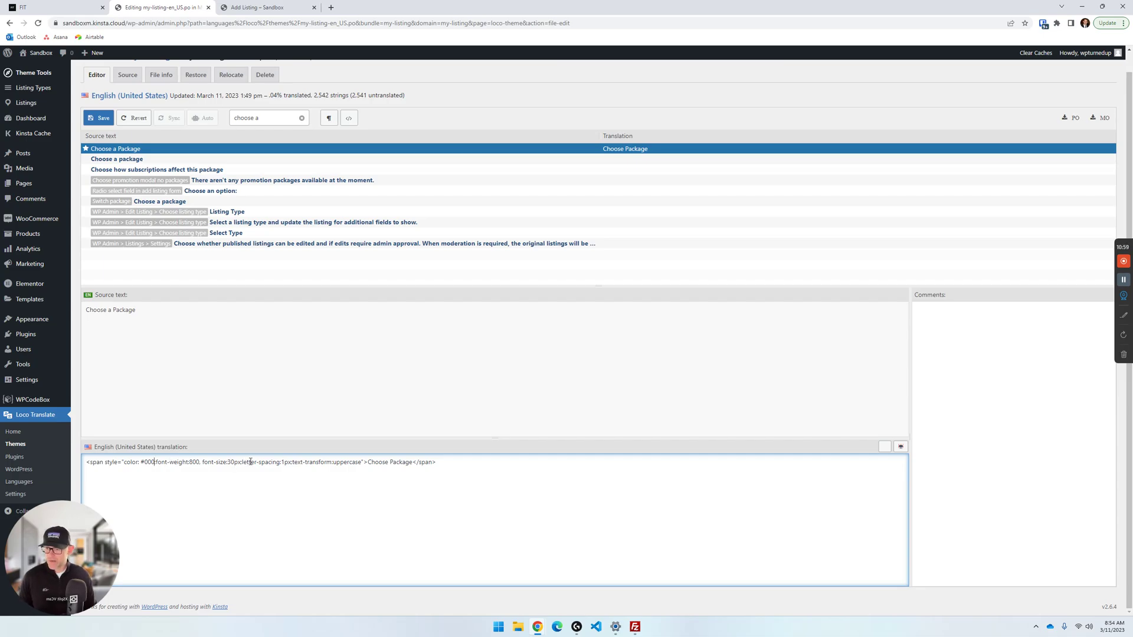
left_click(97, 121)
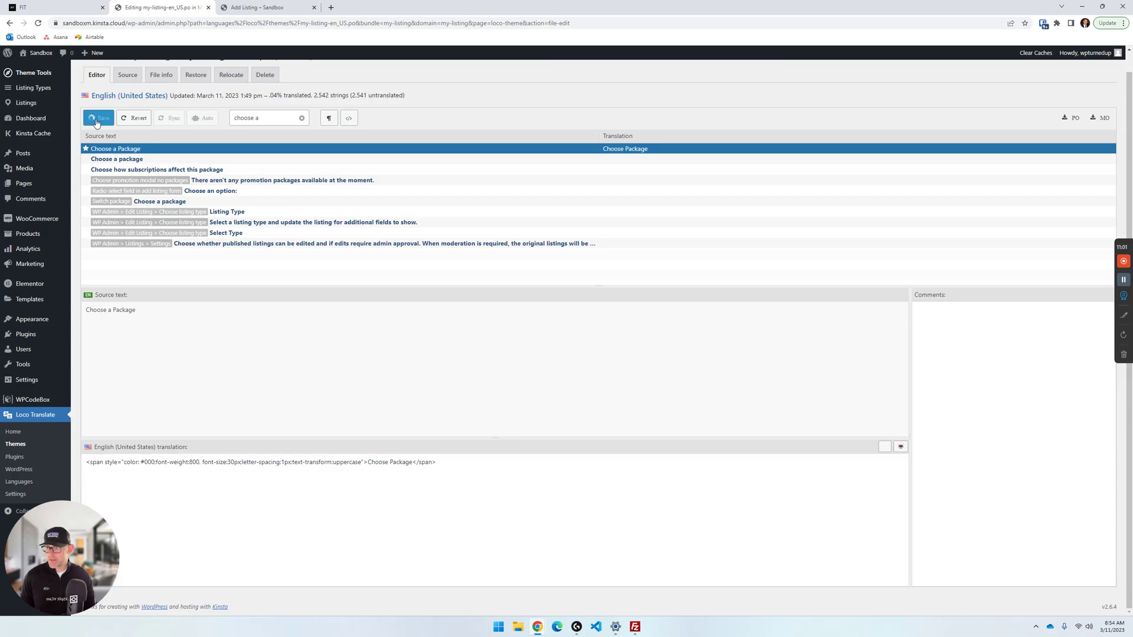
Open a duplicate of the Add Listing page and compare its Choose Package heading with the original page.
left_click(287, 5)
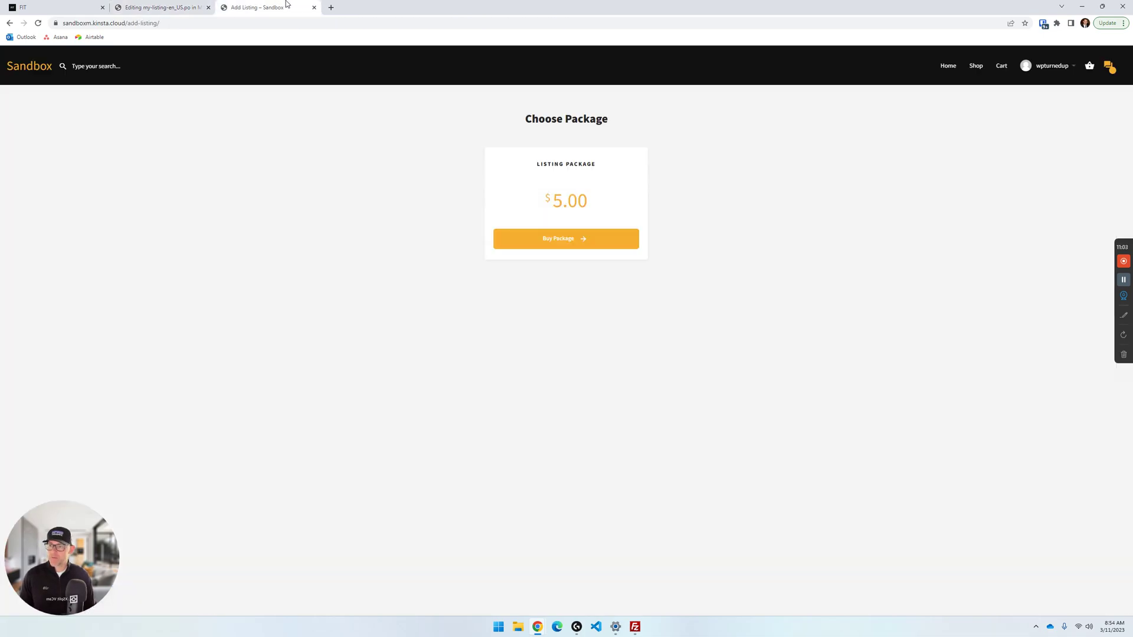
right_click(287, 5)
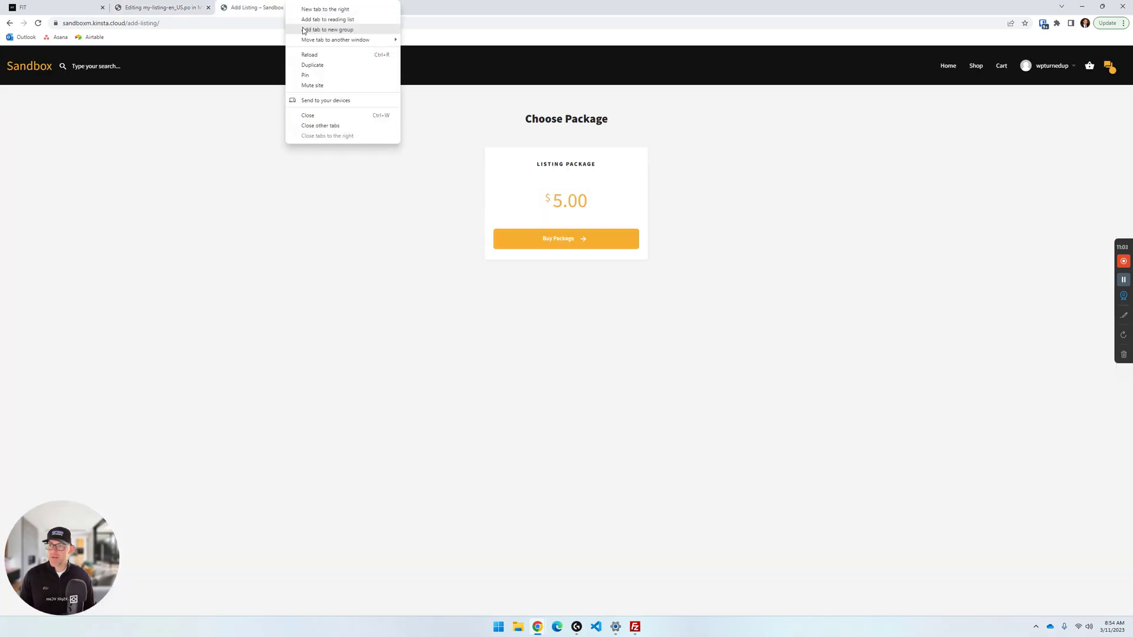
left_click(315, 69)
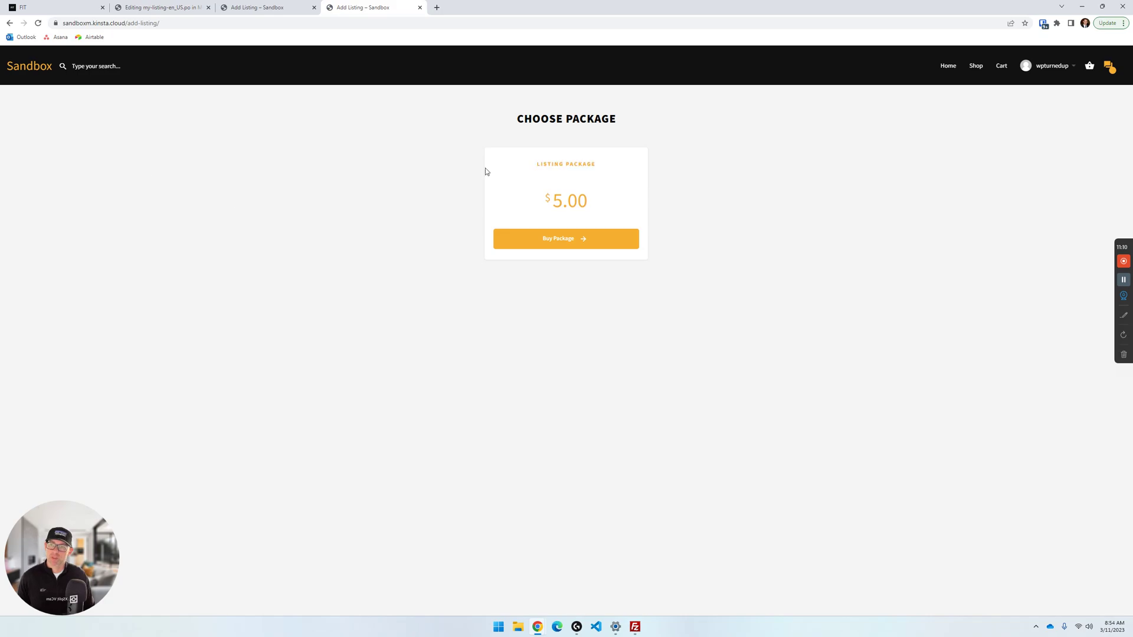
left_click(275, 4)
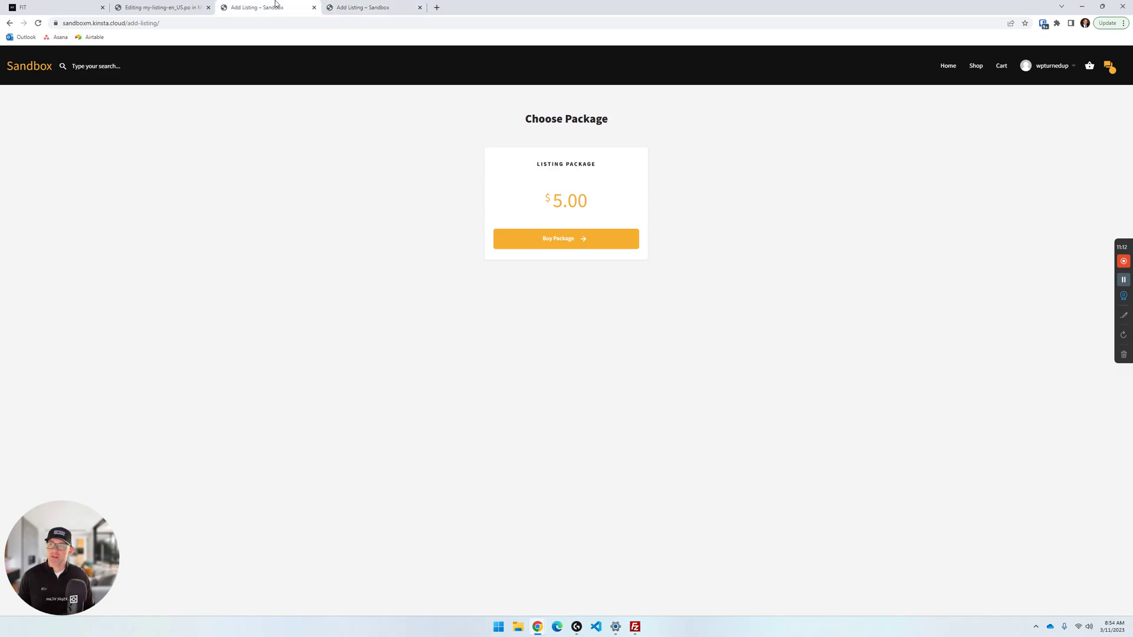
Set the span's color to red and font size to 50px, save the translation, and reload the duplicate Add Listing page to check the heading.
left_click(172, 6)
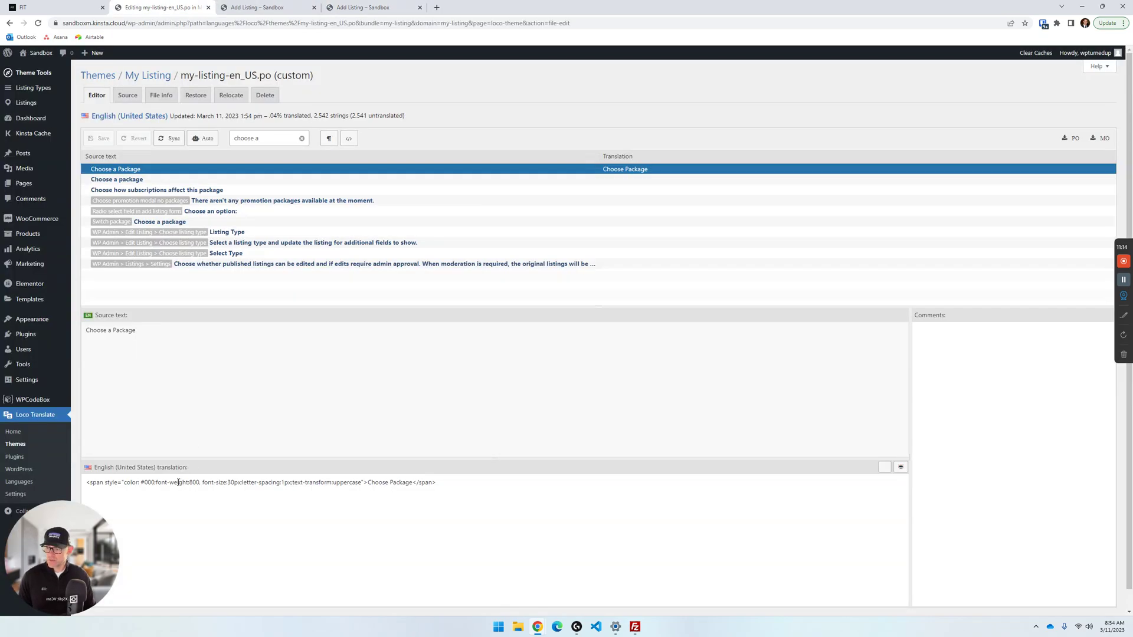
double_click(147, 483)
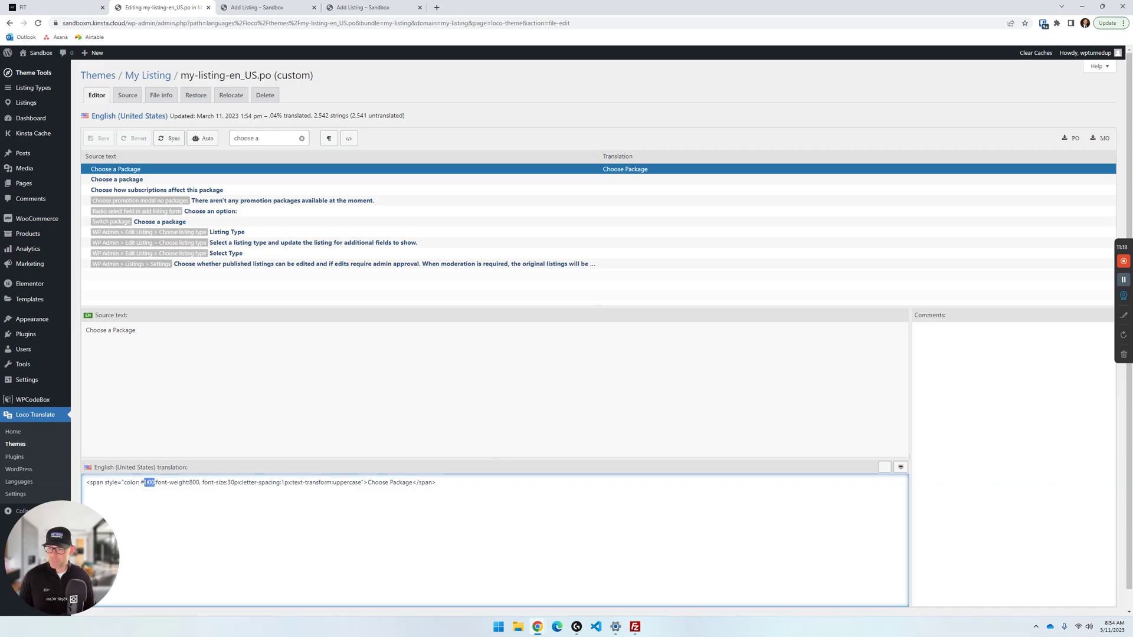
key("BackSpace")
key("BackSpace")
type("red")
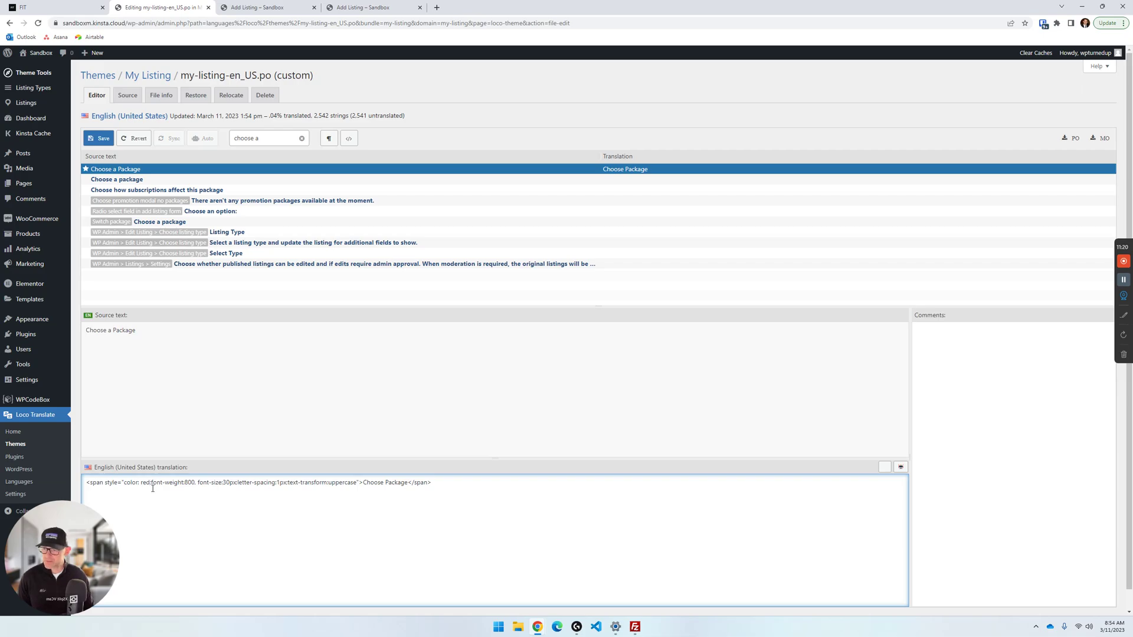
left_click(225, 483)
key("BackSpace")
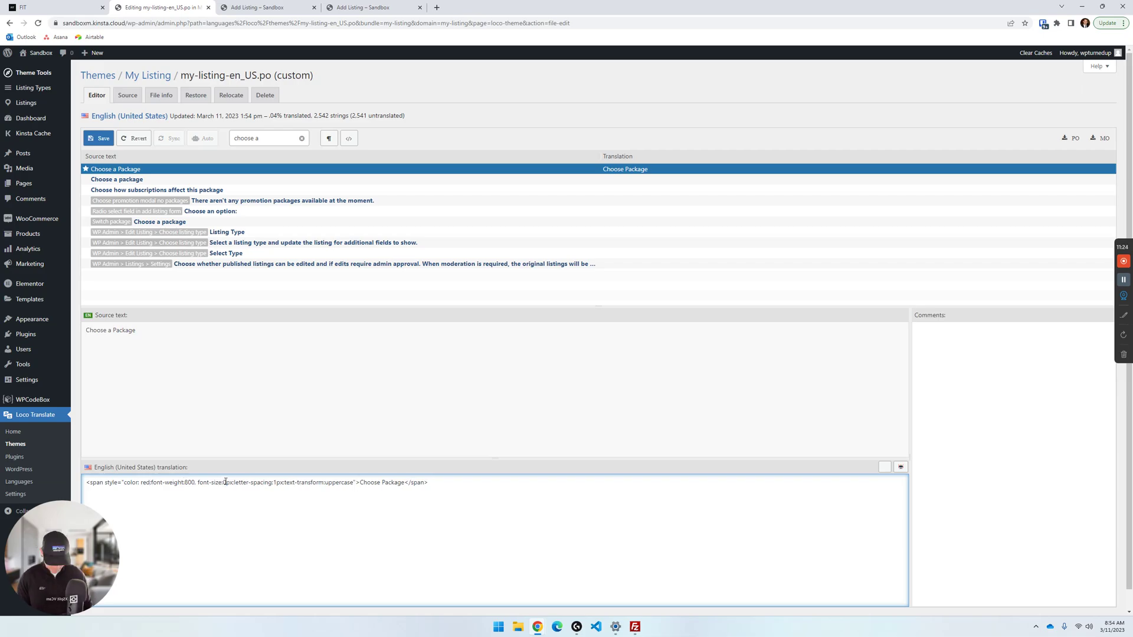
type("5")
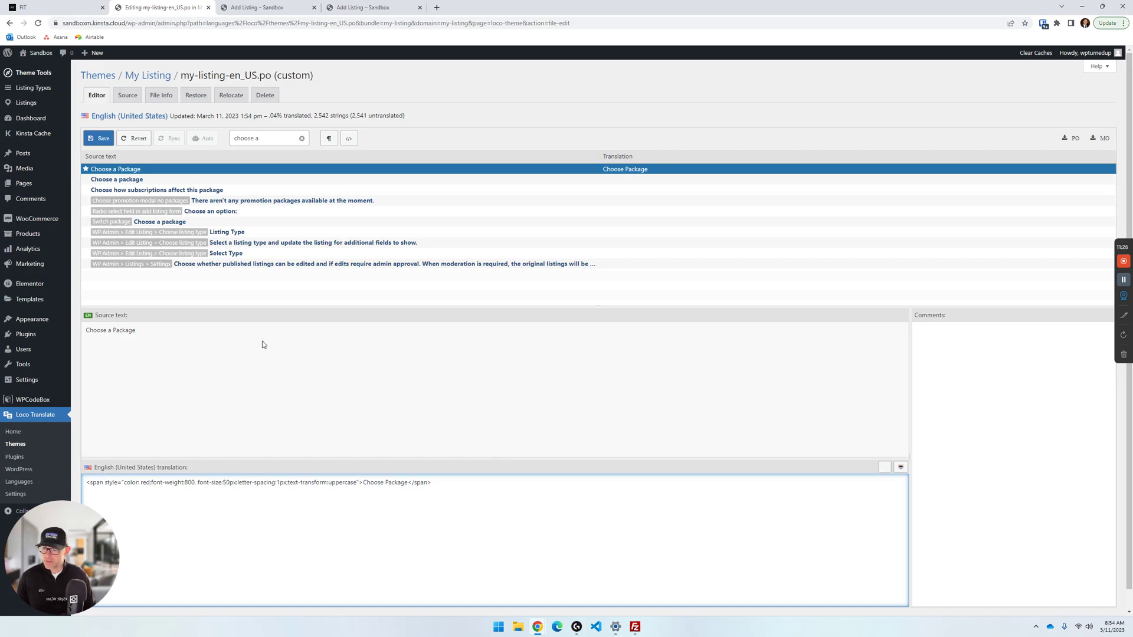
left_click(106, 138)
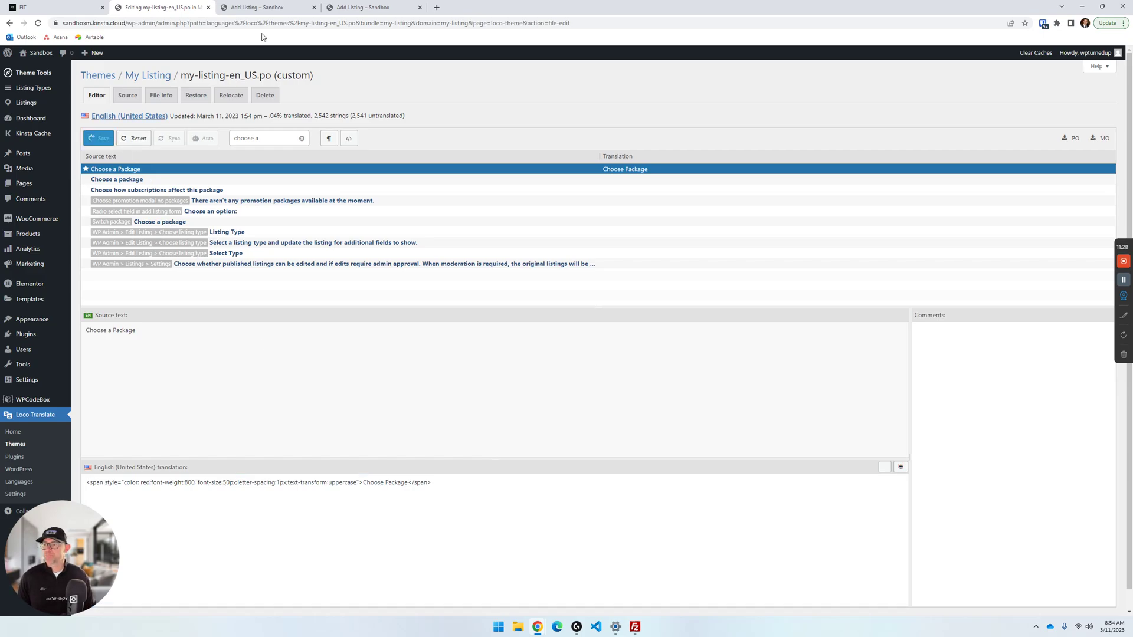
left_click(363, 7)
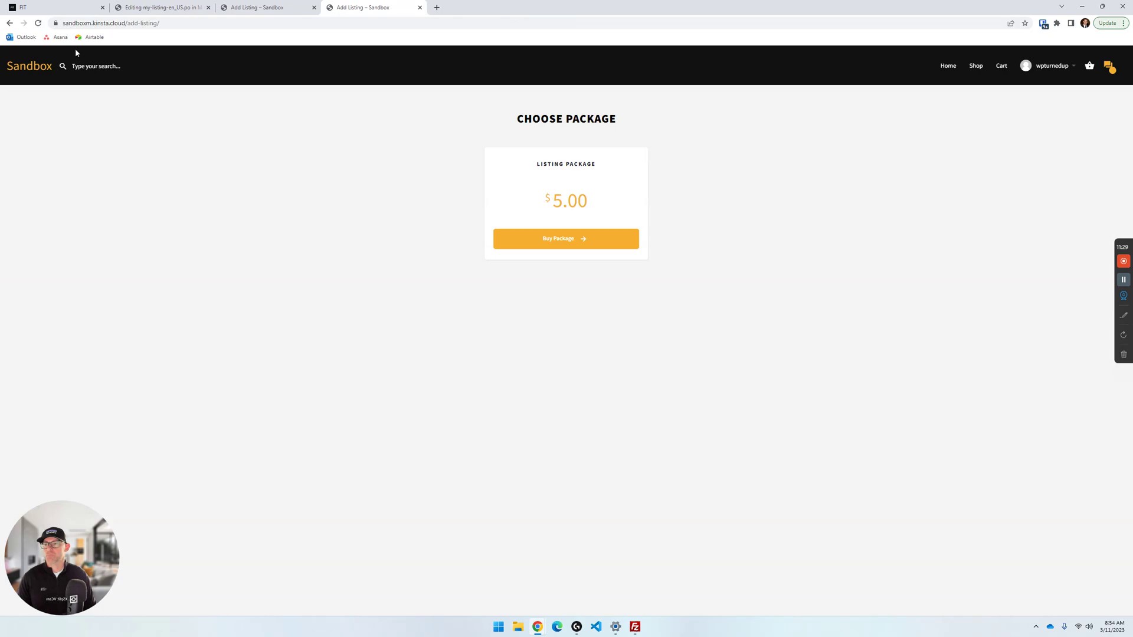
left_click(38, 24)
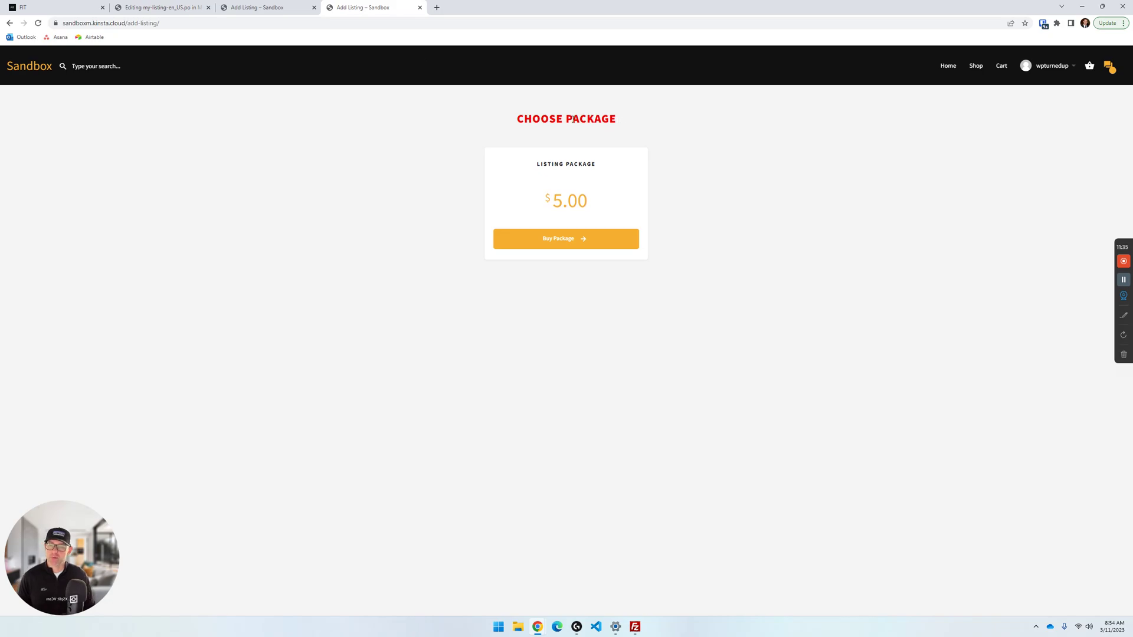
Move the word Choose in front of the styled span, save the translation, and reload the Add Listing page to check the heading.
left_click(200, 8)
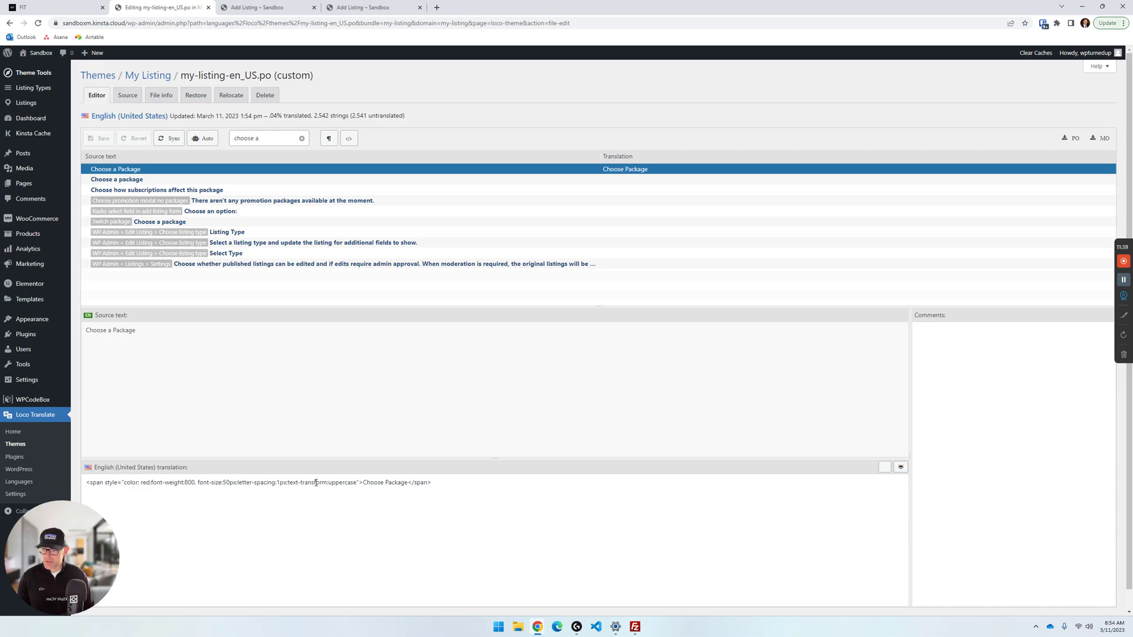
double_click(370, 483)
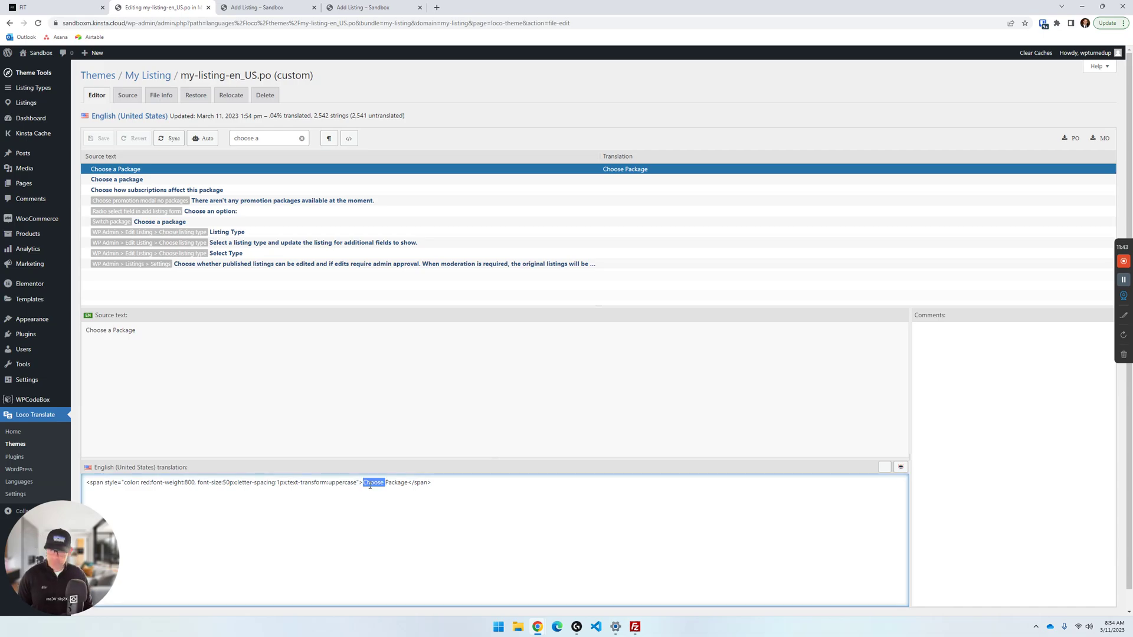
key("BackSpace")
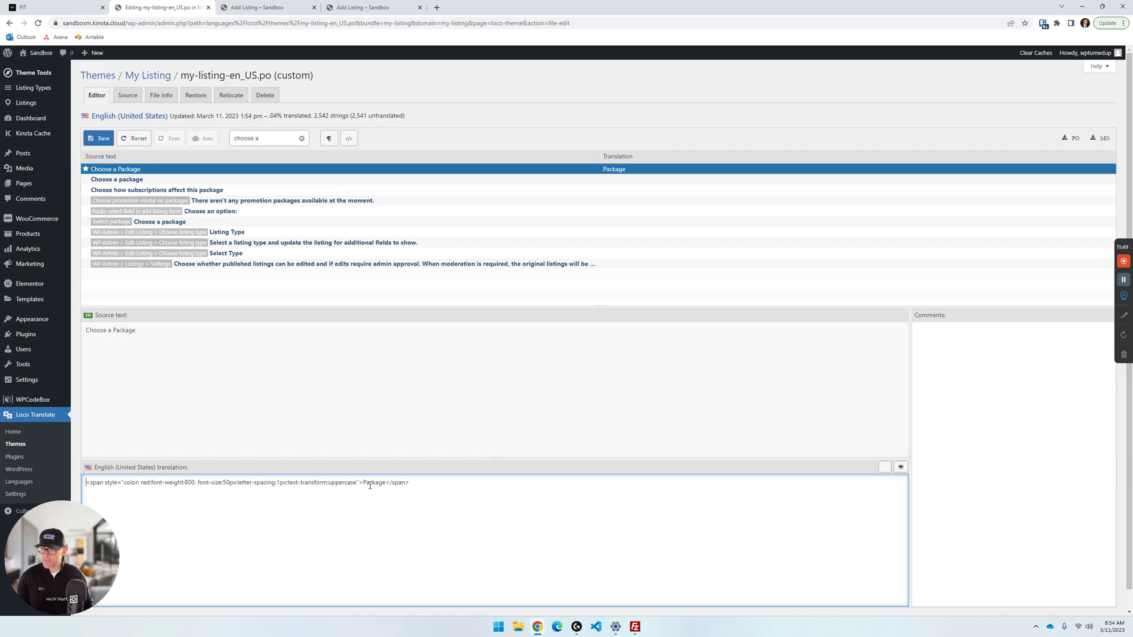
type("Choose")
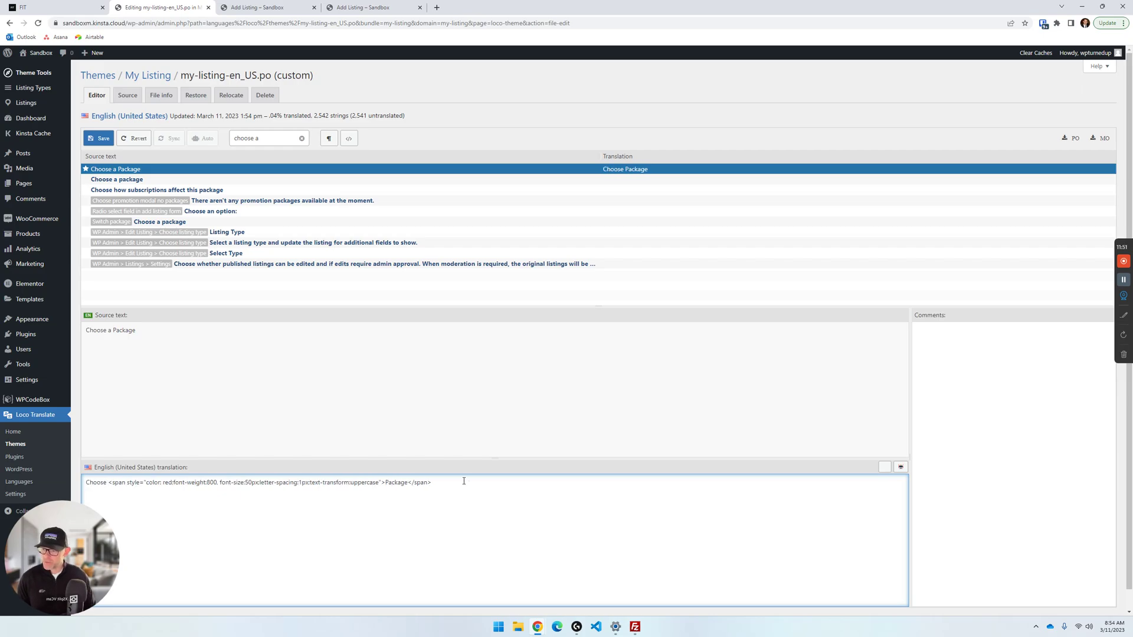
left_click(104, 140)
key("ctrl+4")
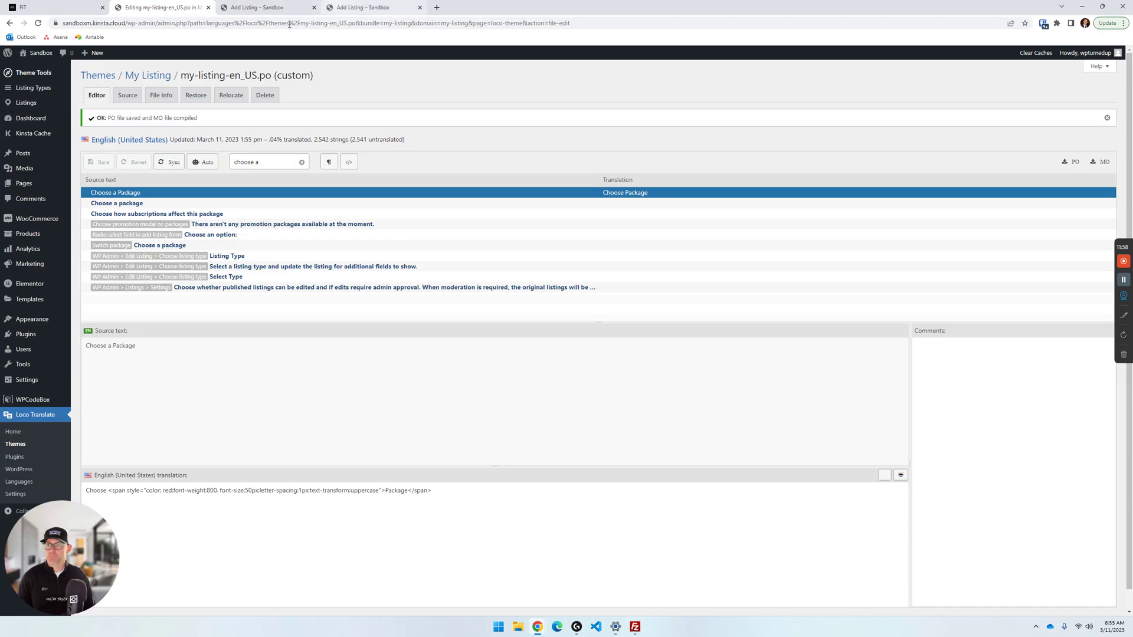
left_click(38, 23)
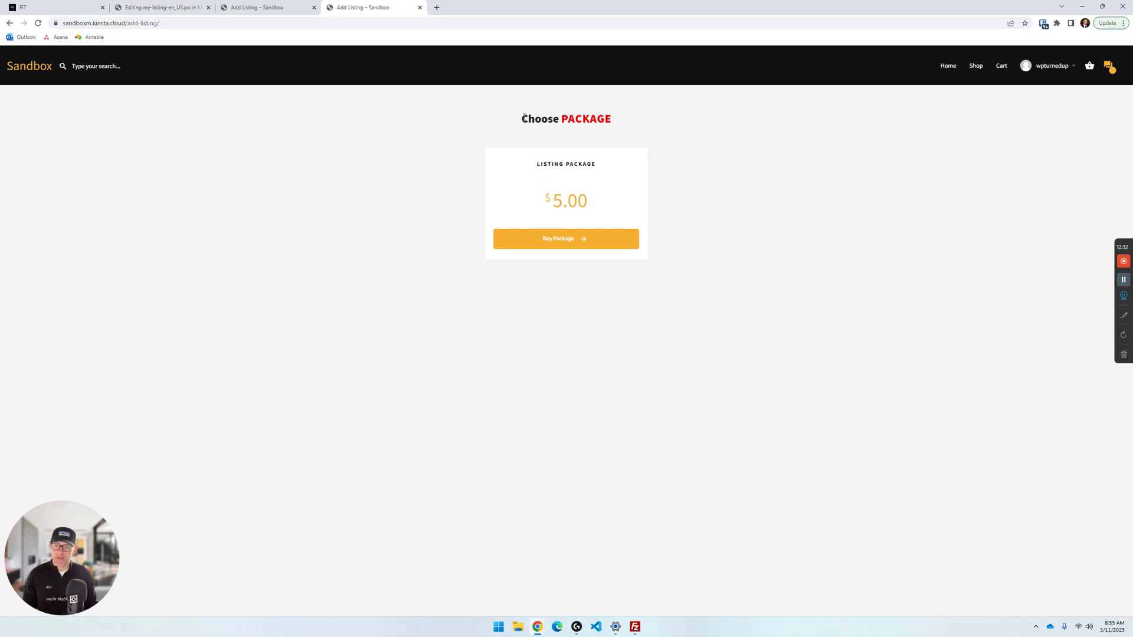
Return to the translation editor and move the word Choose back inside the span before Package.
left_click(195, 7)
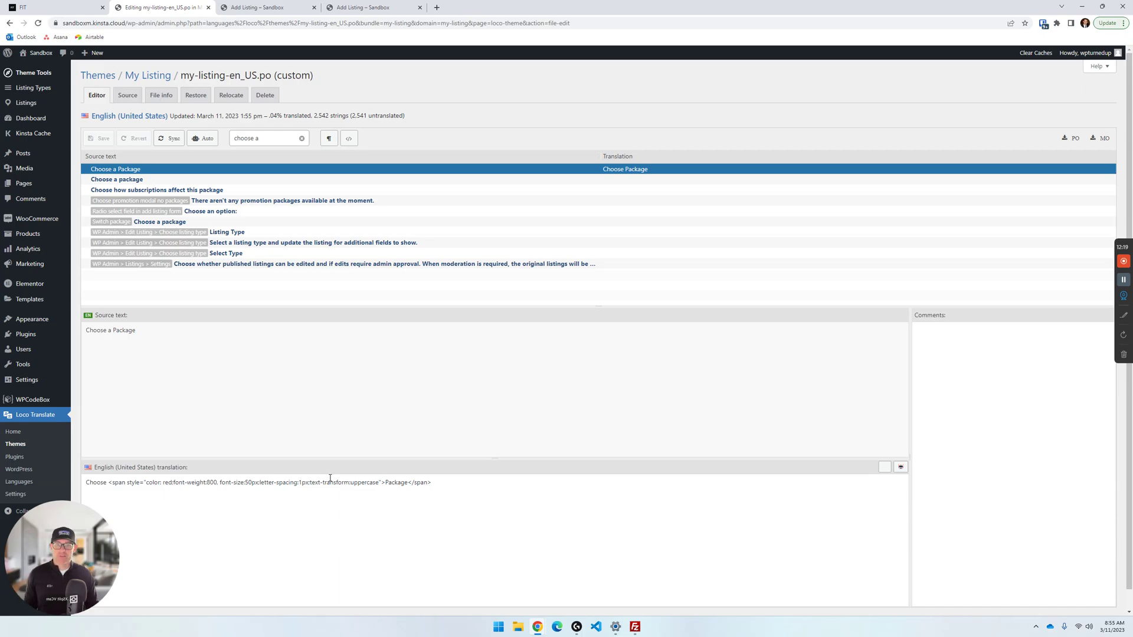
left_click(100, 482)
double_click(100, 482)
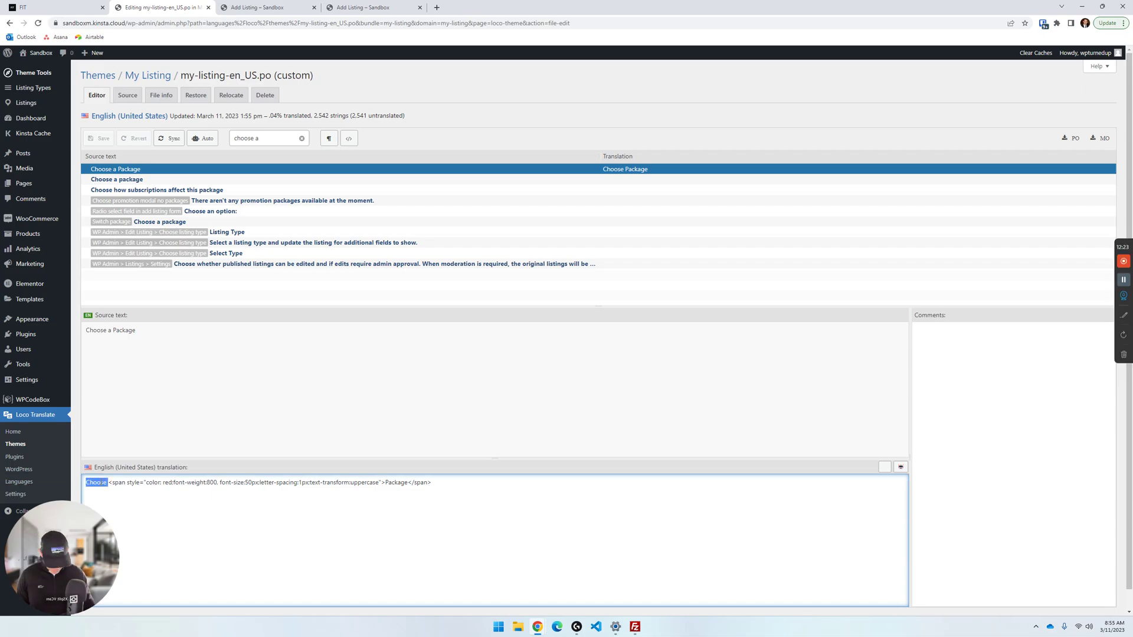
key("Delete")
key("Delete")
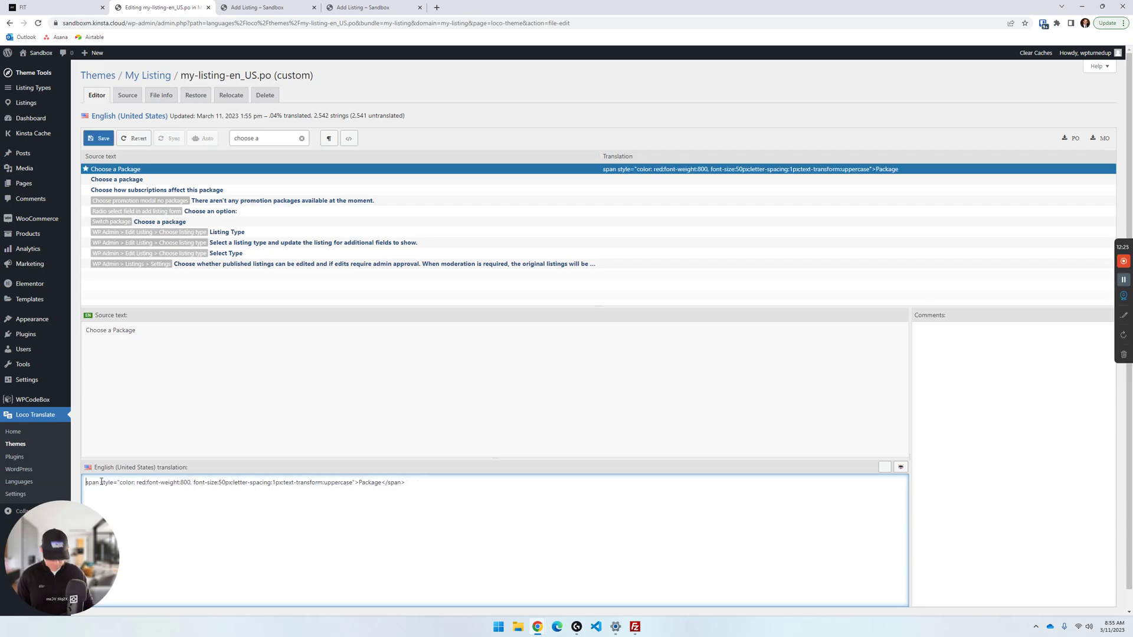
type("<")
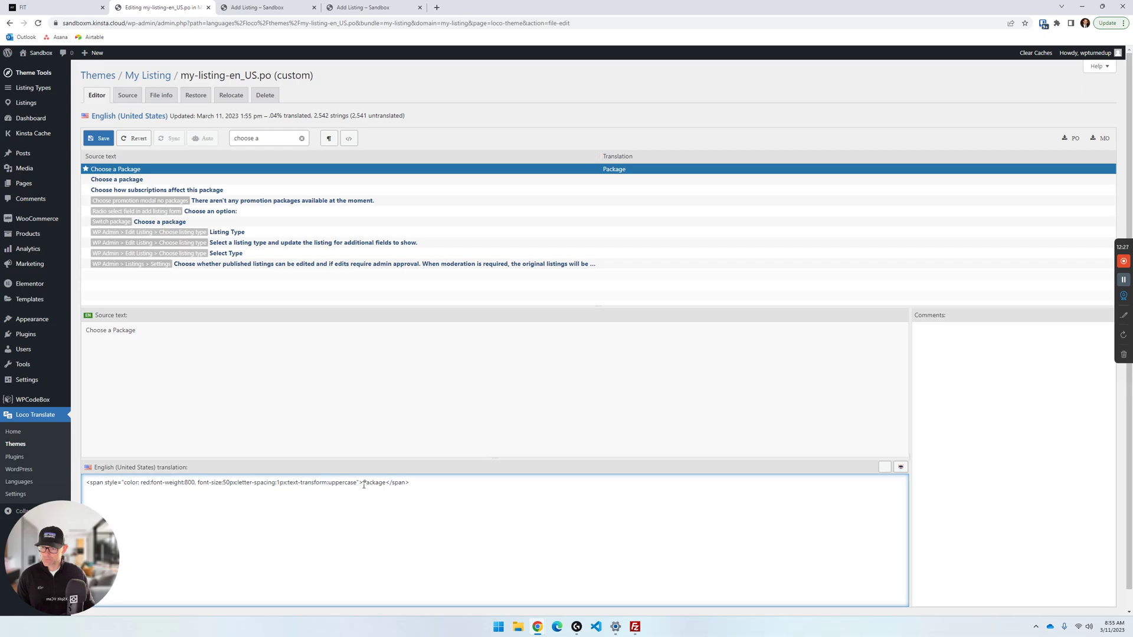
left_click(364, 482)
type("Choose")
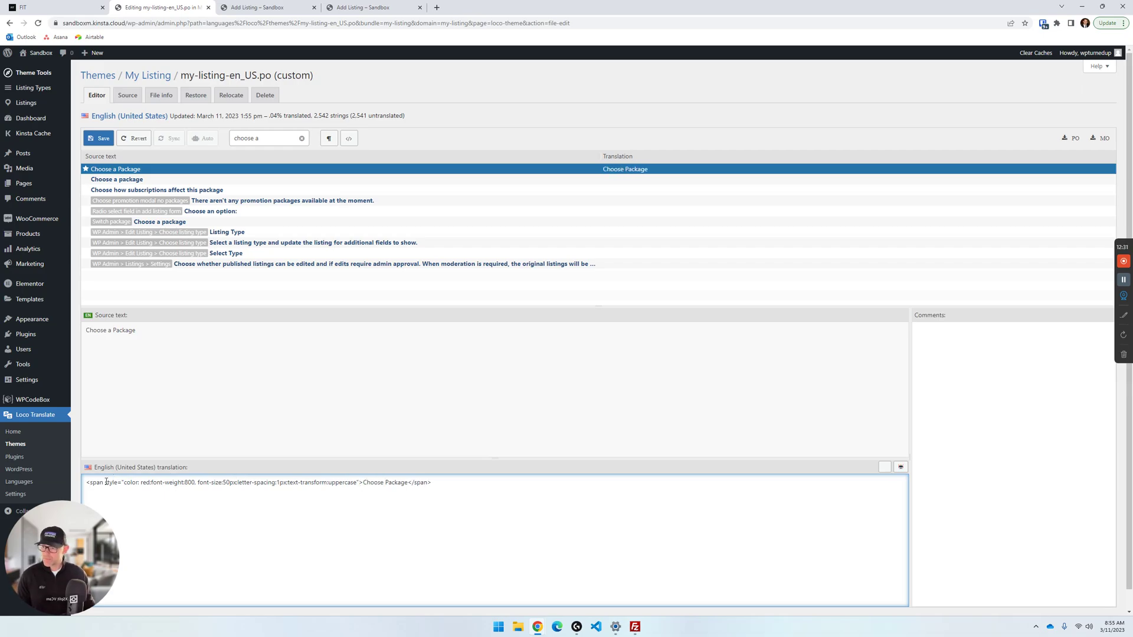
Replace the inline-styled translation with <span class="addlistingheading">Choose Package</span> and save the file.
left_click_drag(145, 480, 305, 483)
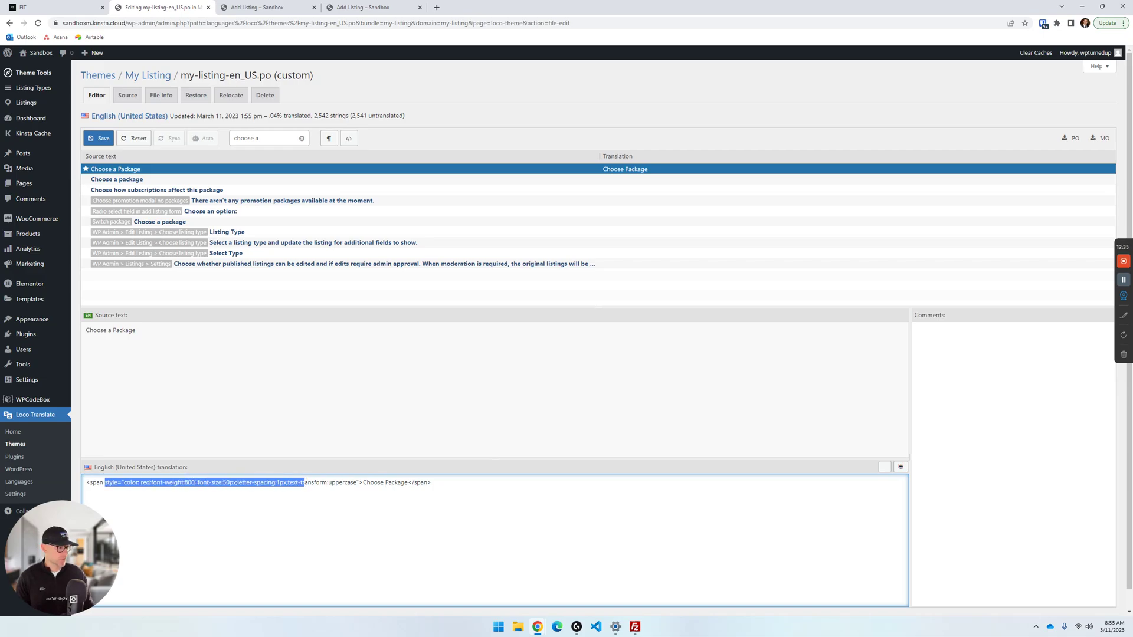
left_click(711, 397)
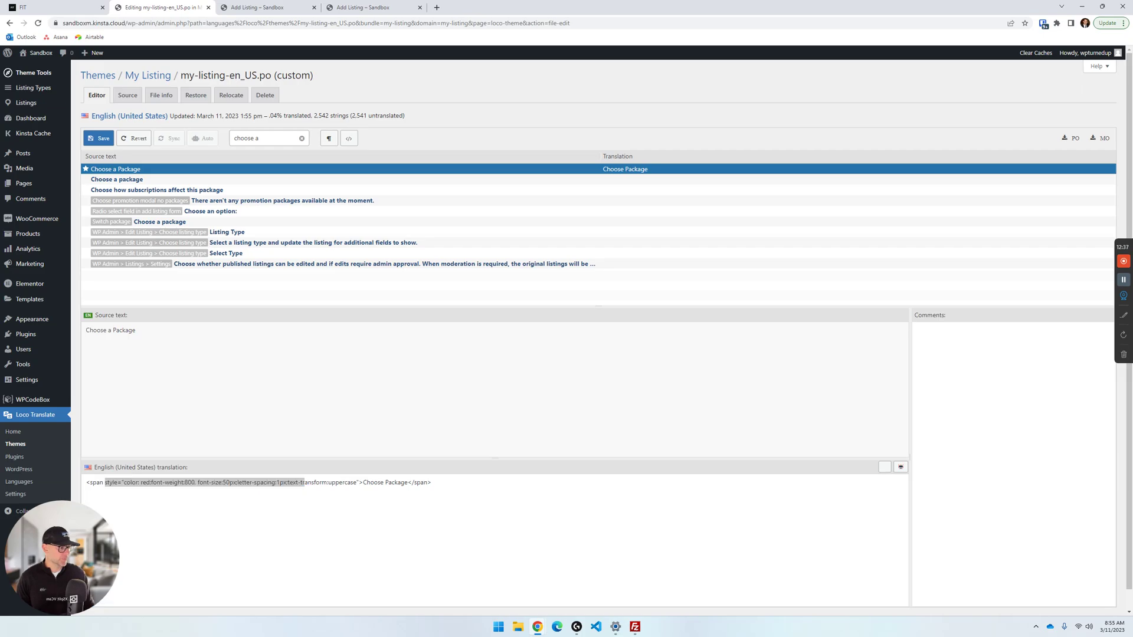
left_click(479, 483)
key("ctrl+a")
type("<span class=\"addlistingheading\">Choose Package</span>")
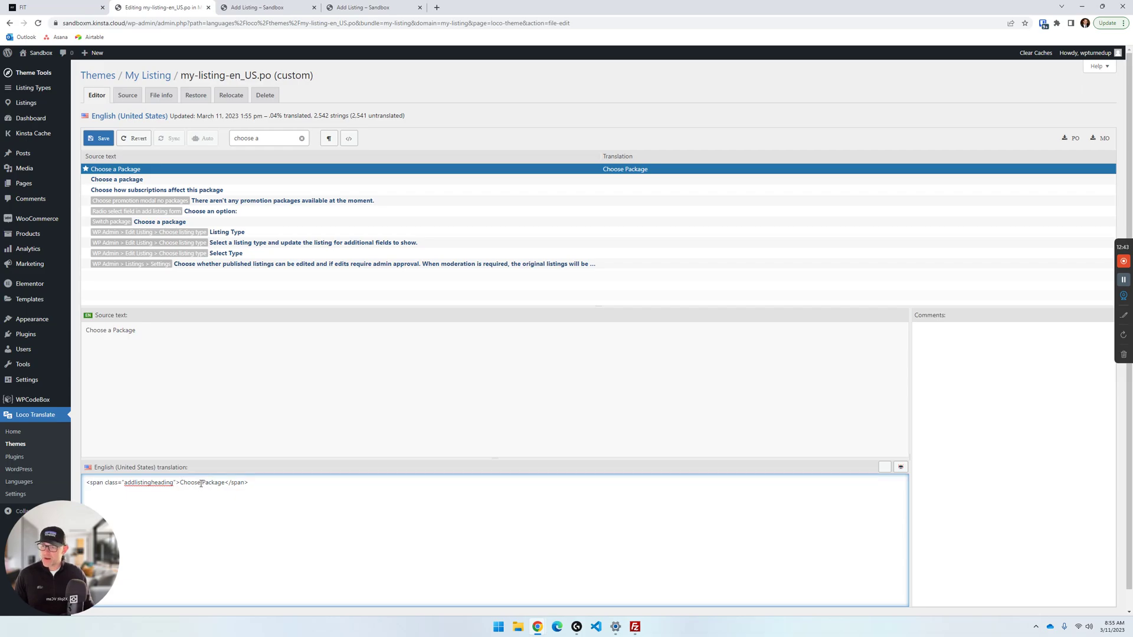
double_click(149, 483)
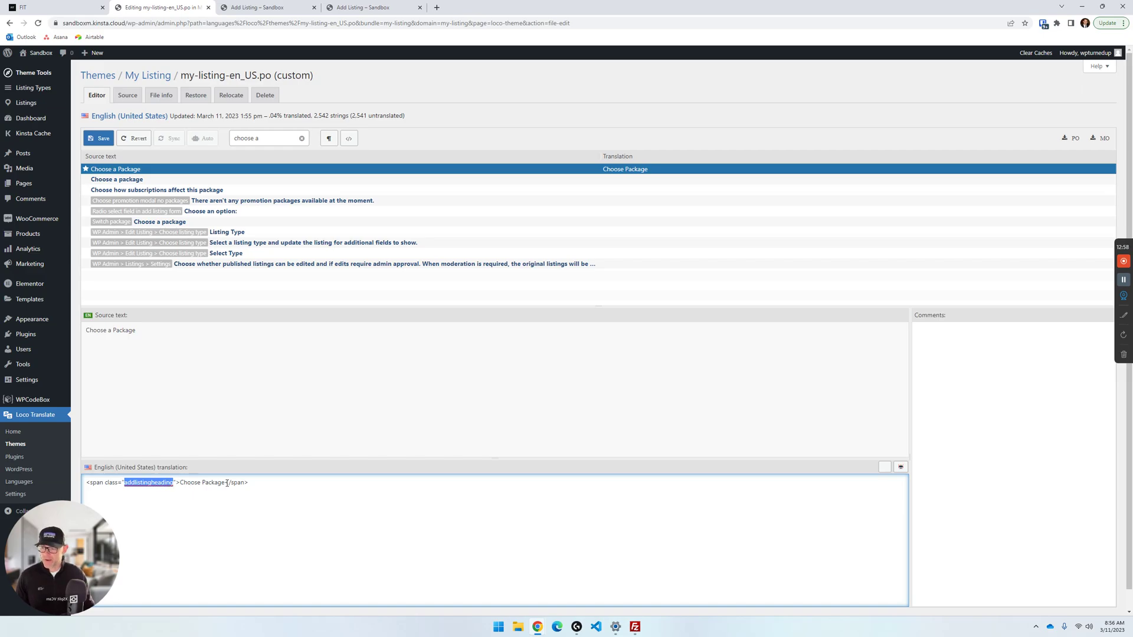
left_click(104, 140)
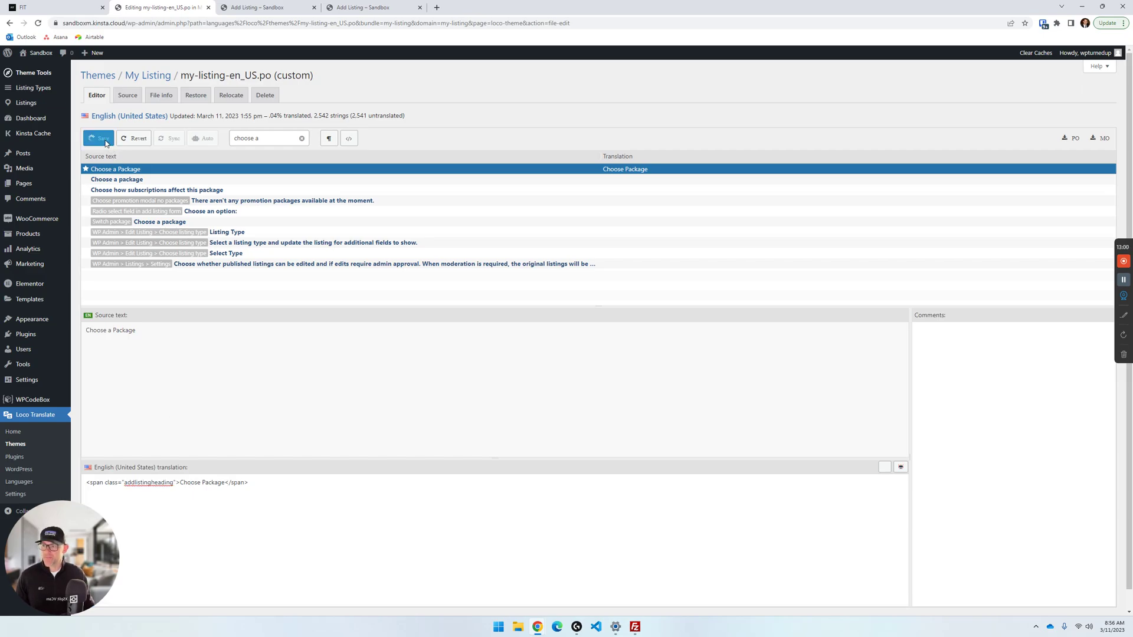
Reload the duplicate Add Listing page and compare its heading with the other Add Listing page.
left_click(377, 7)
left_click(37, 23)
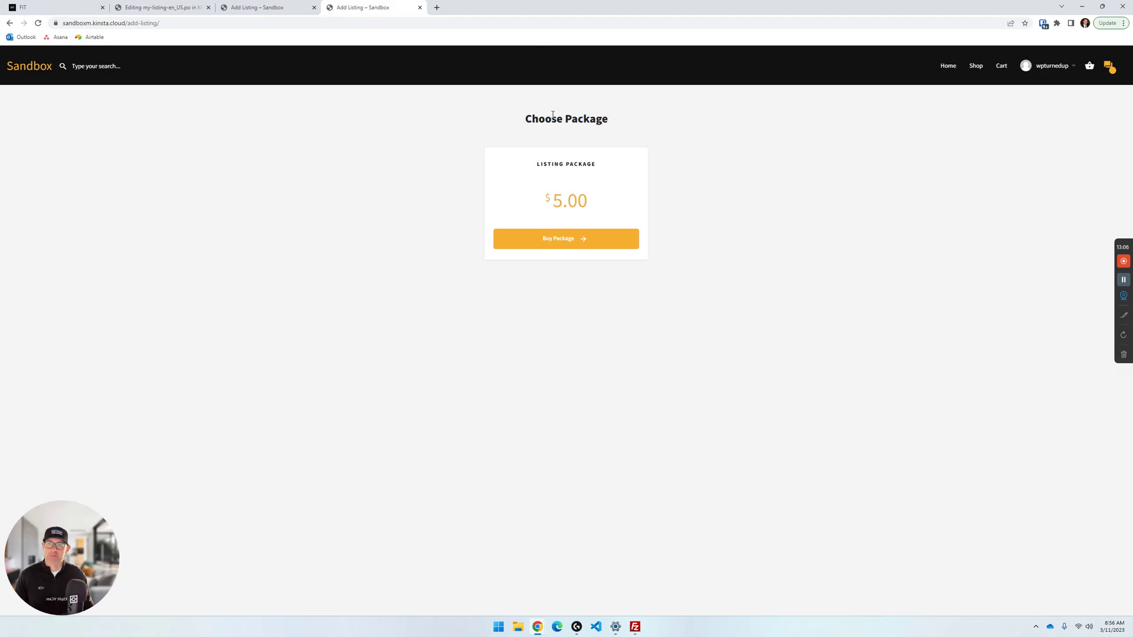
left_click(262, 9)
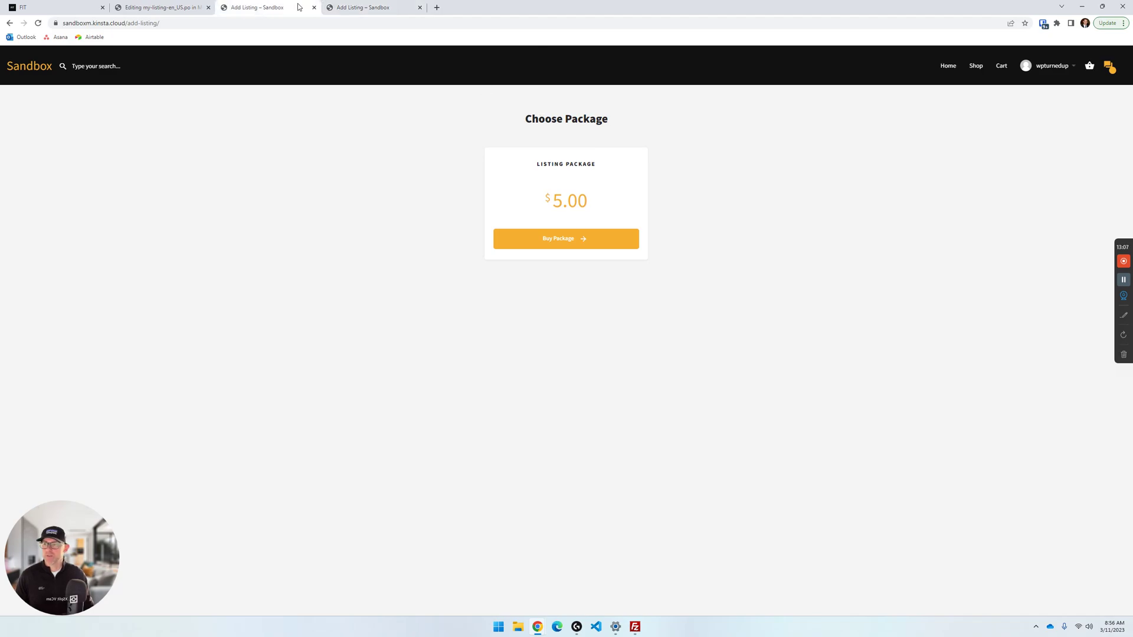
left_click(359, 9)
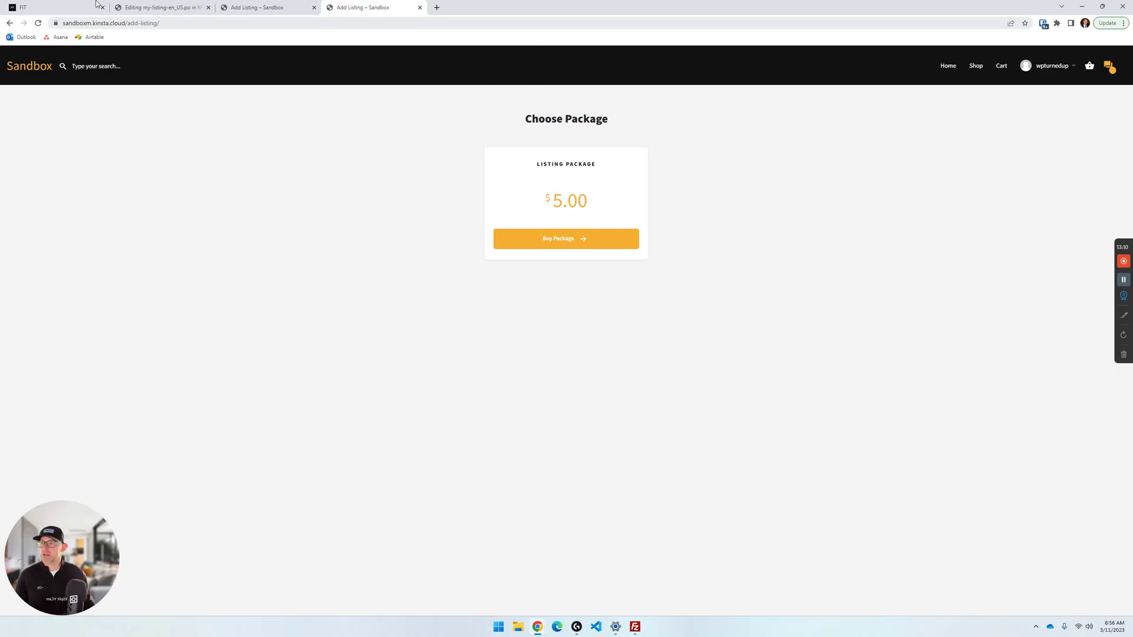
Return to the translation editor and open WPCodeBox in a separate browser tab.
left_click(72, 4)
left_click(160, 7)
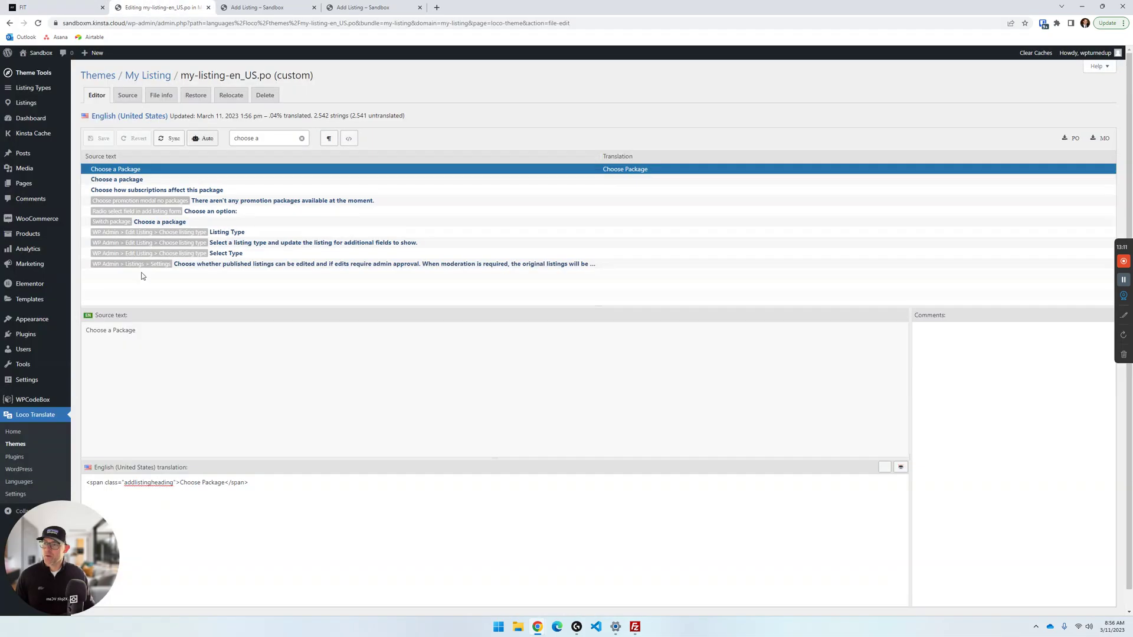
right_click(38, 399)
left_click(59, 408)
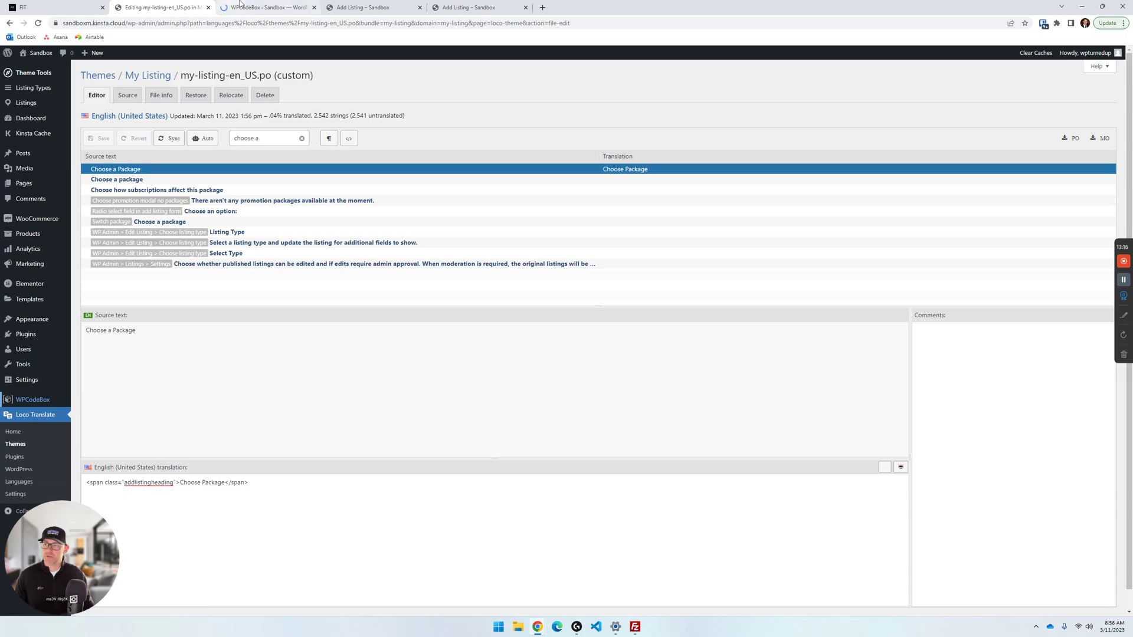
left_click(241, 5)
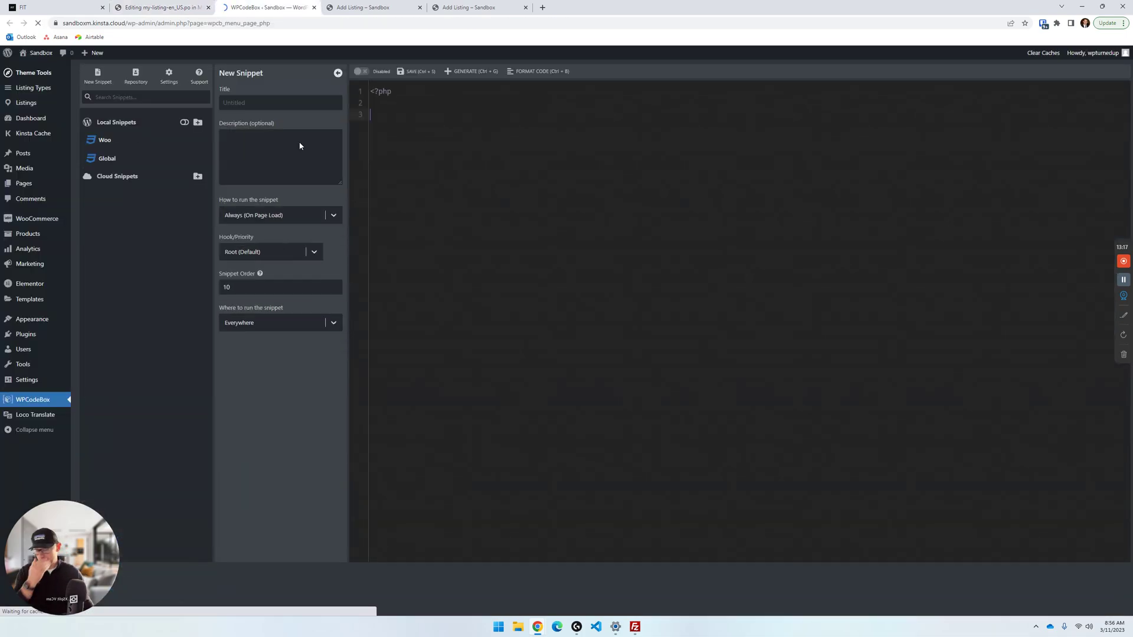
Create a new snippet of type CSS titled Add Listing.
left_click(102, 140)
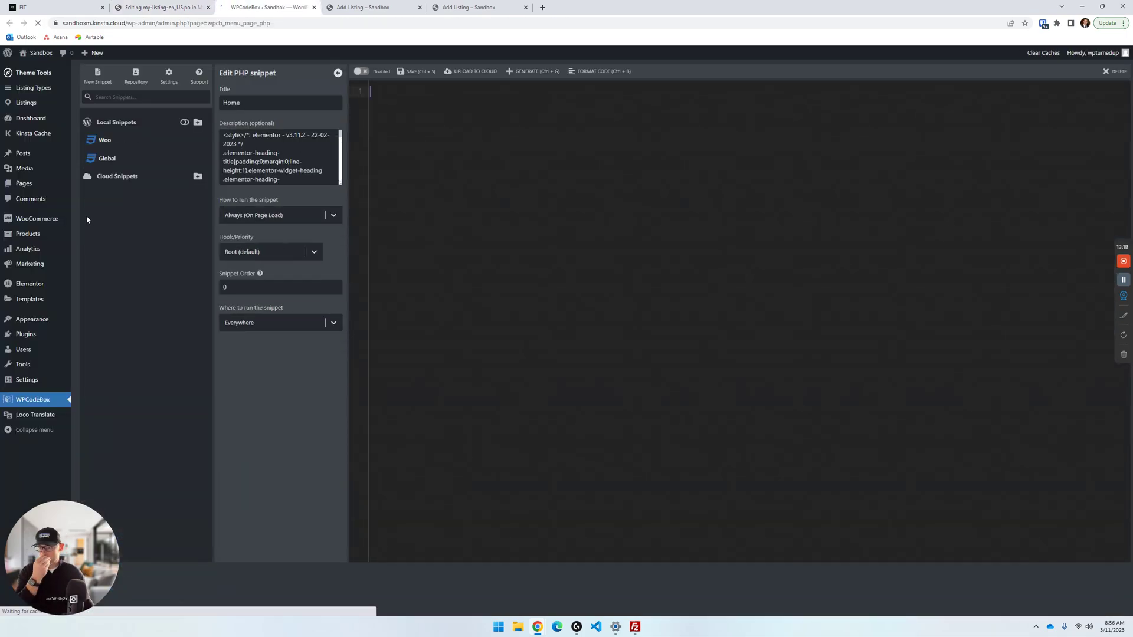
left_click(107, 85)
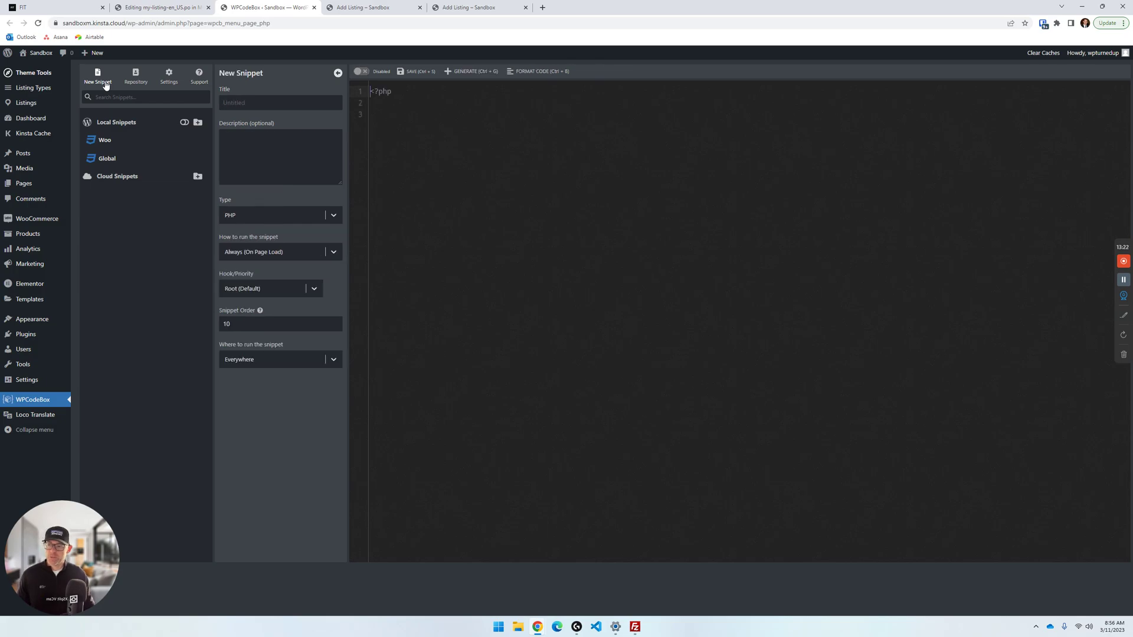
left_click(281, 210)
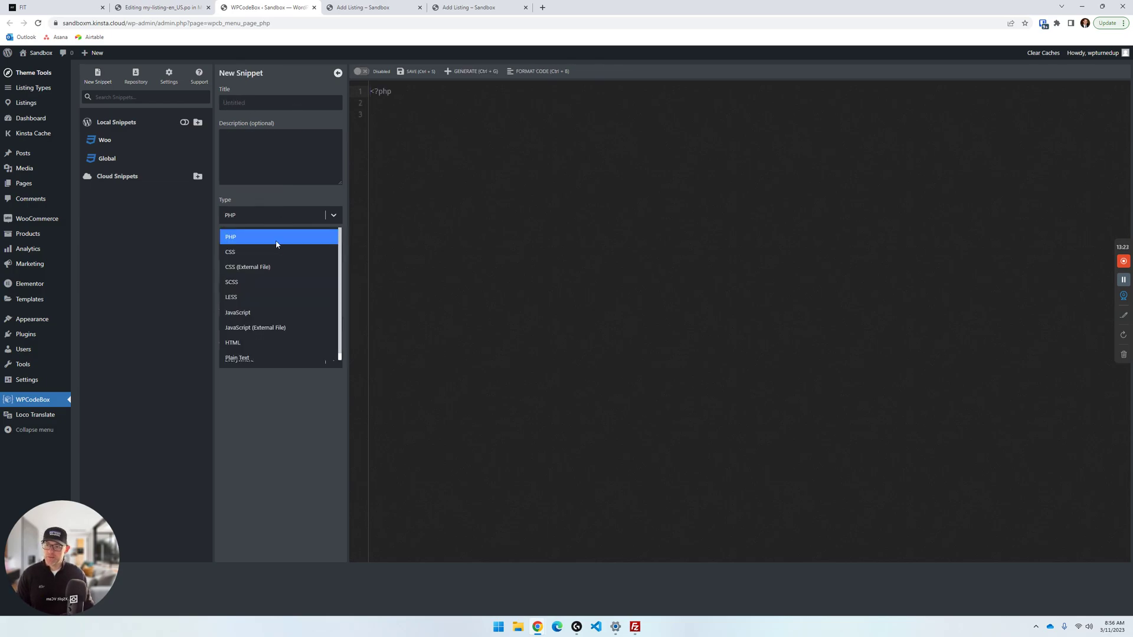
left_click(275, 250)
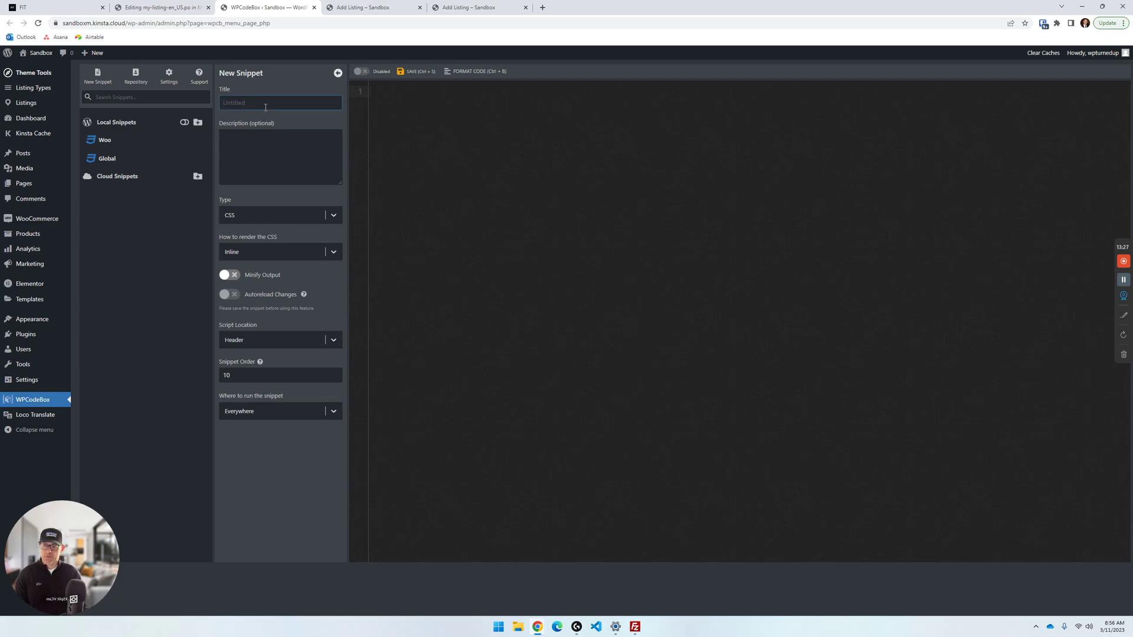
type("Add Listing")
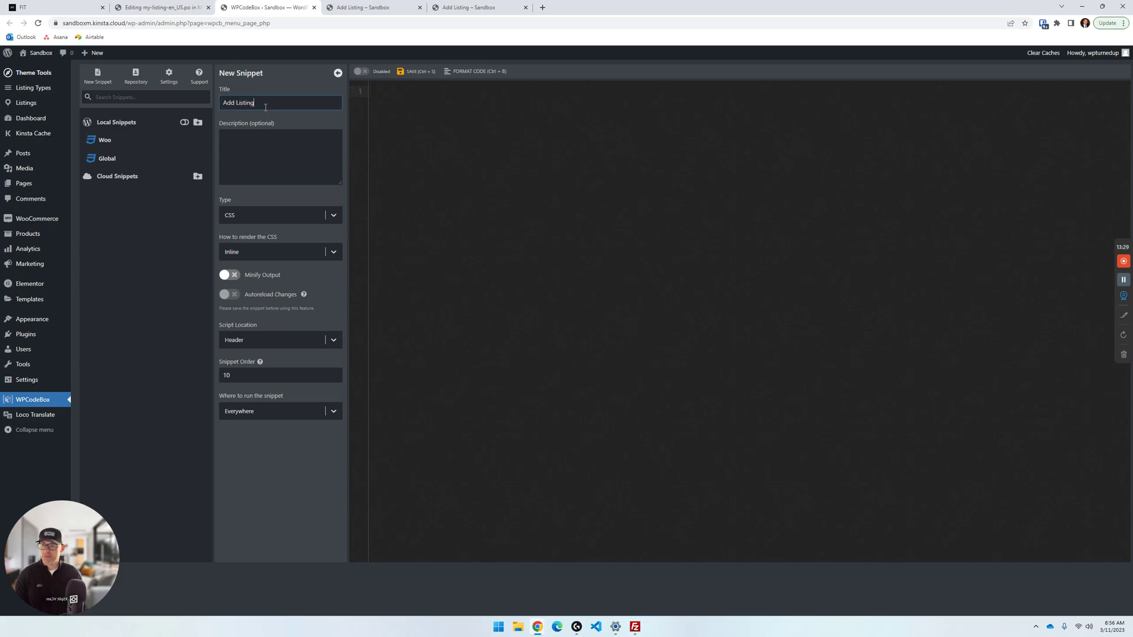
Set the snippet to run in a Custom location and add a condition in the condition builder.
left_click(276, 409)
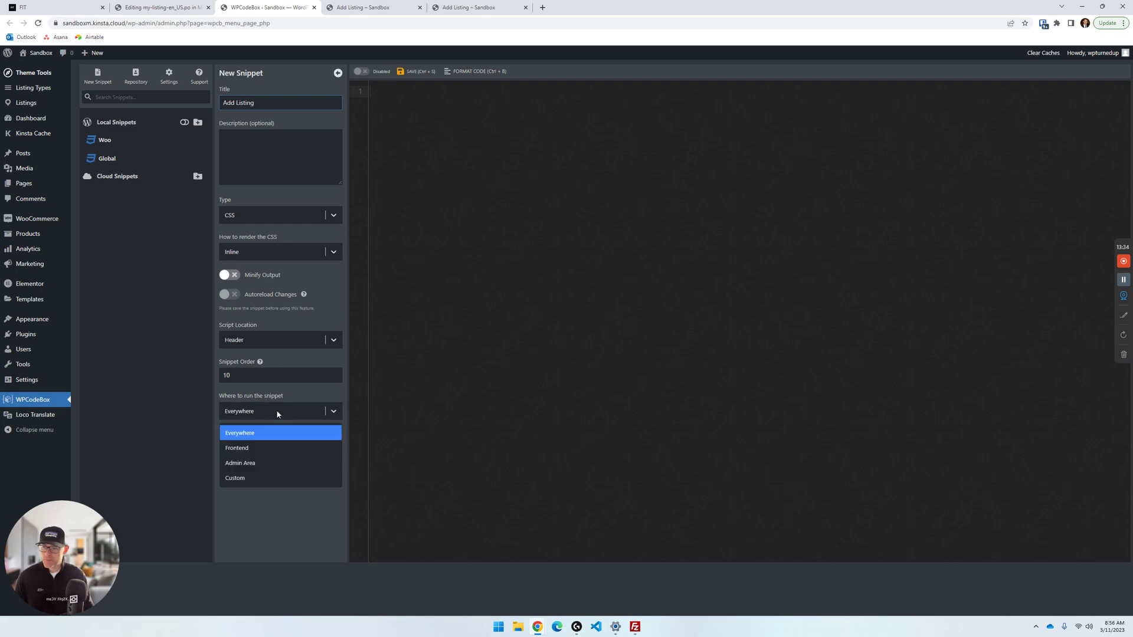
left_click(278, 482)
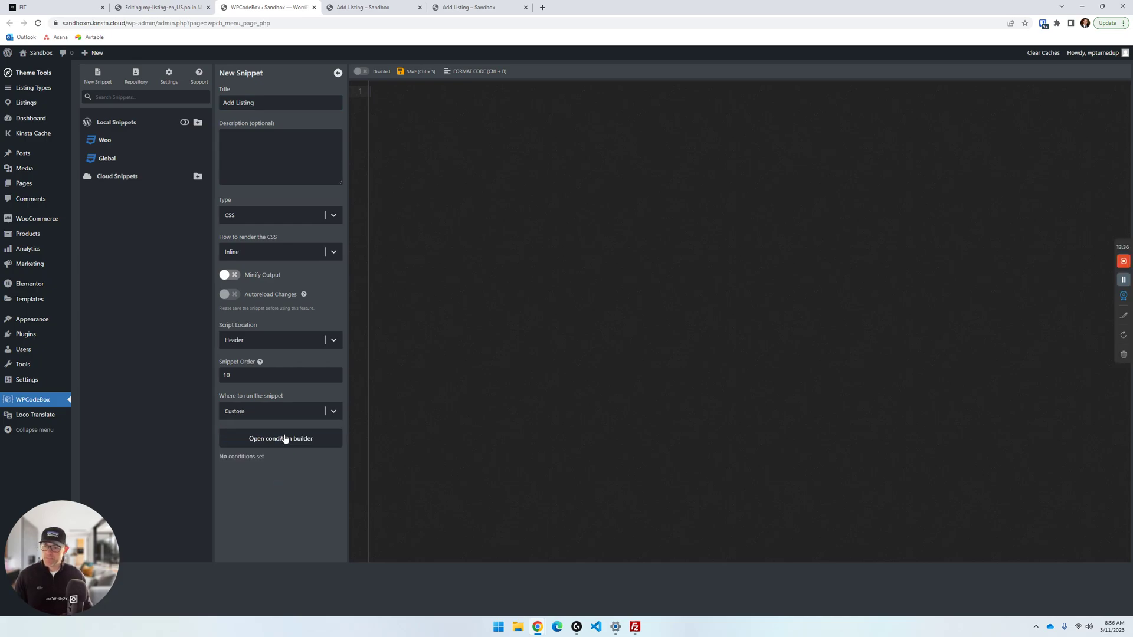
left_click(285, 438)
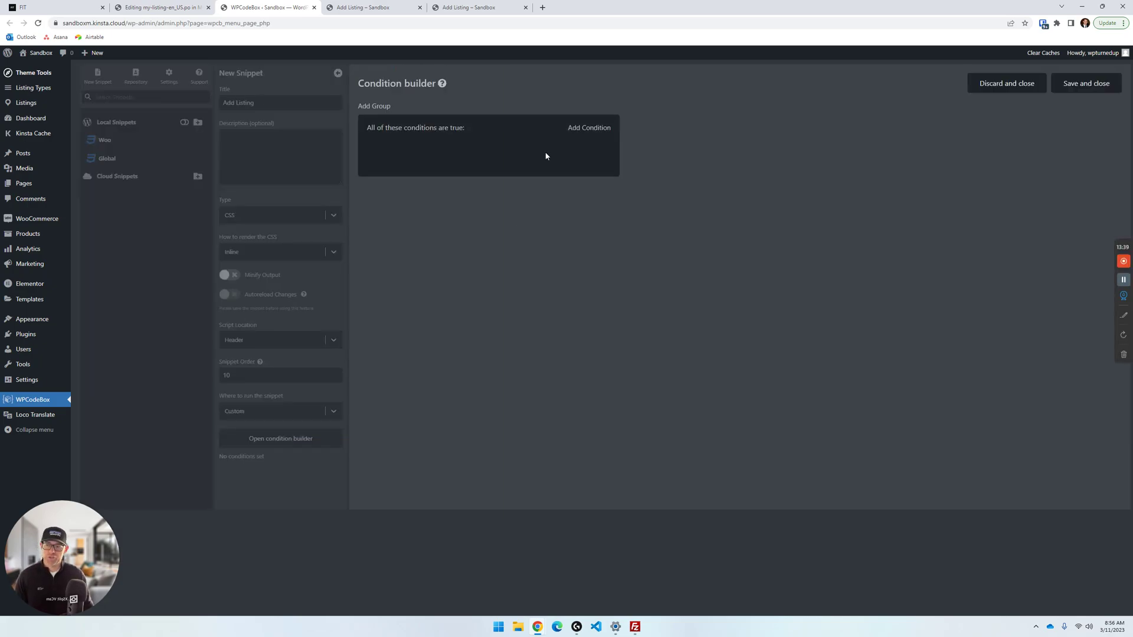
left_click(579, 129)
Set the condition to Page URL Contains add-listing.
left_click(471, 148)
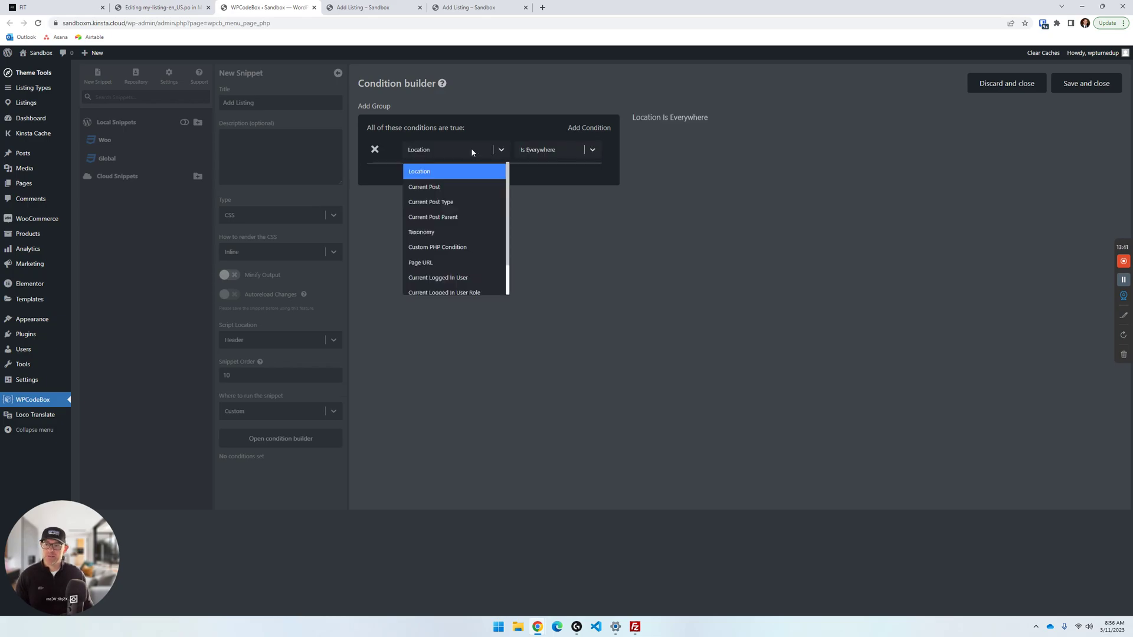
left_click(444, 261)
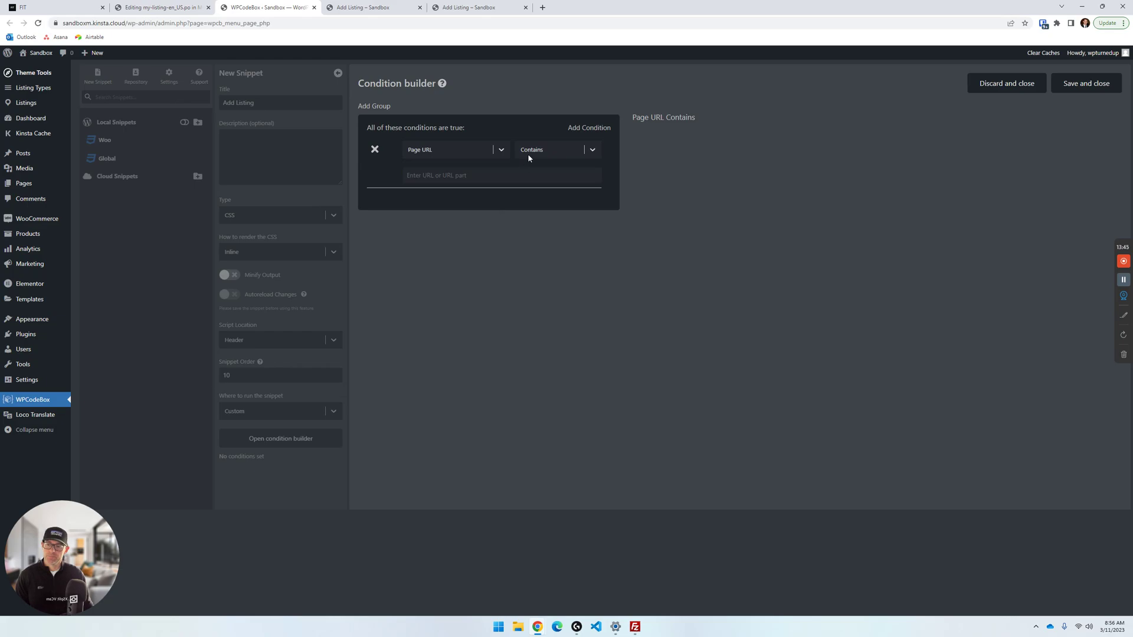
left_click(524, 176)
type("ad")
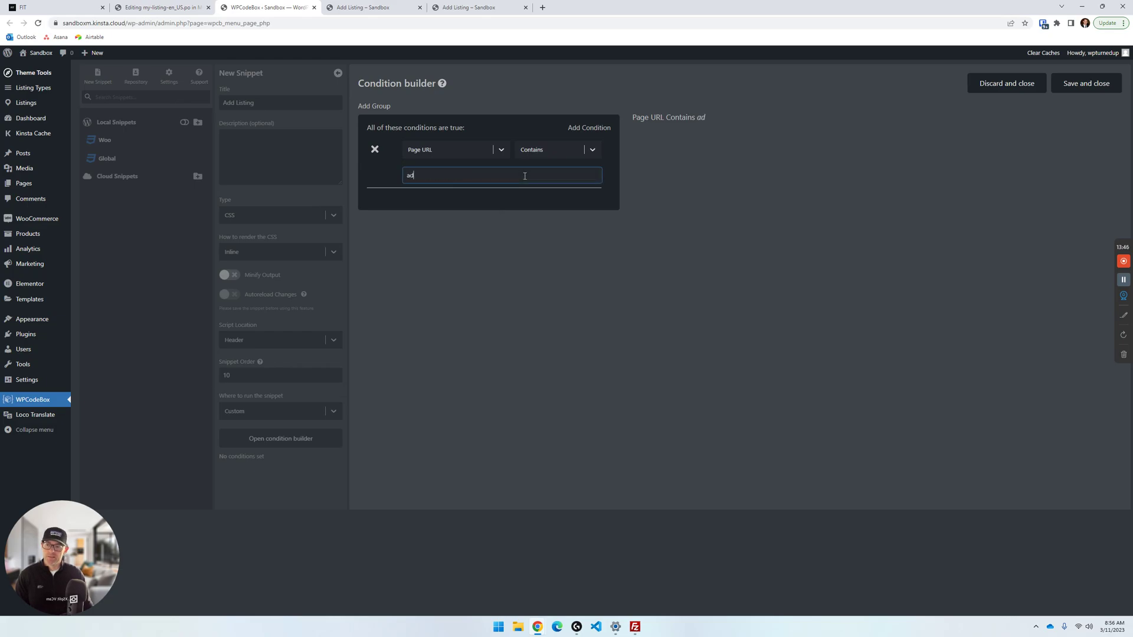
type("d-listing")
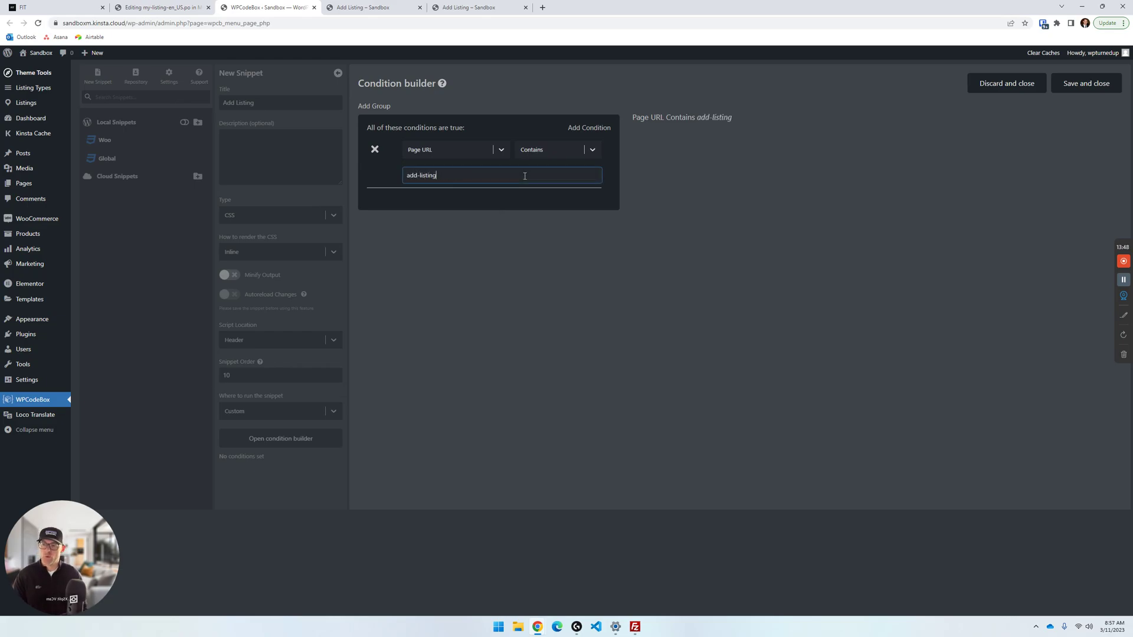
Change the condition to Current Post Is Add Listing, and save the condition.
left_click(454, 150)
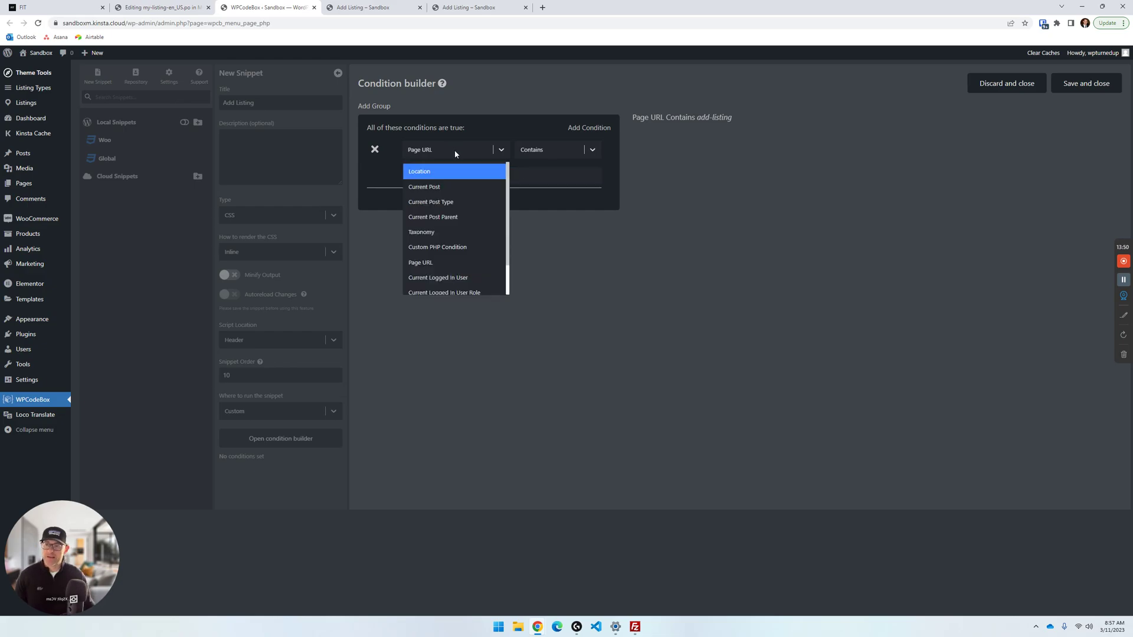
left_click(452, 186)
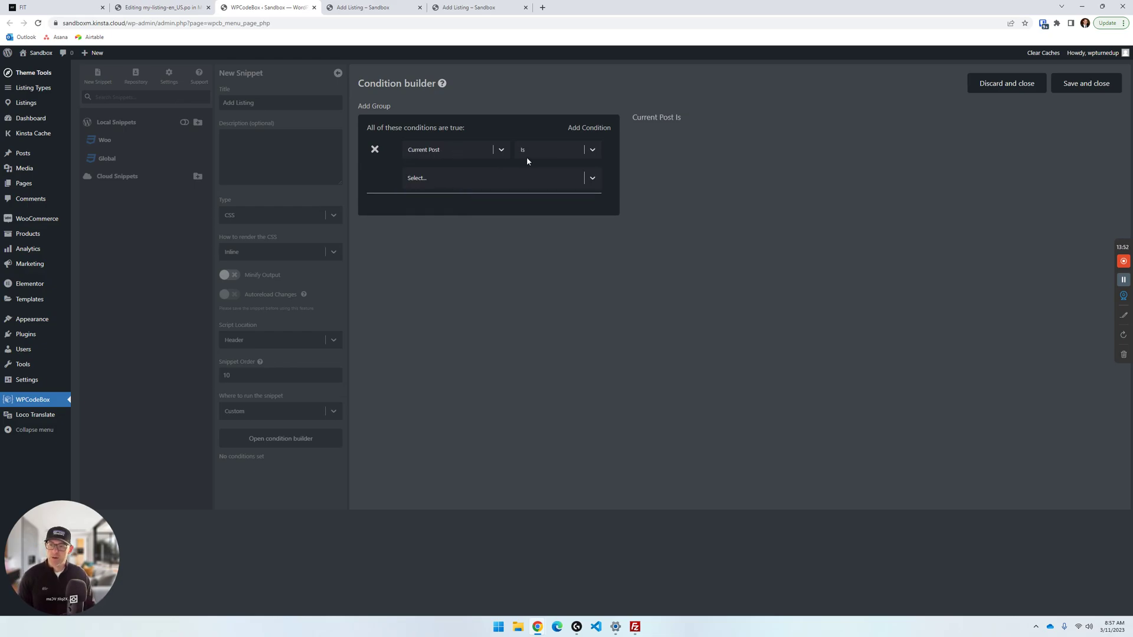
left_click(528, 177)
type("a")
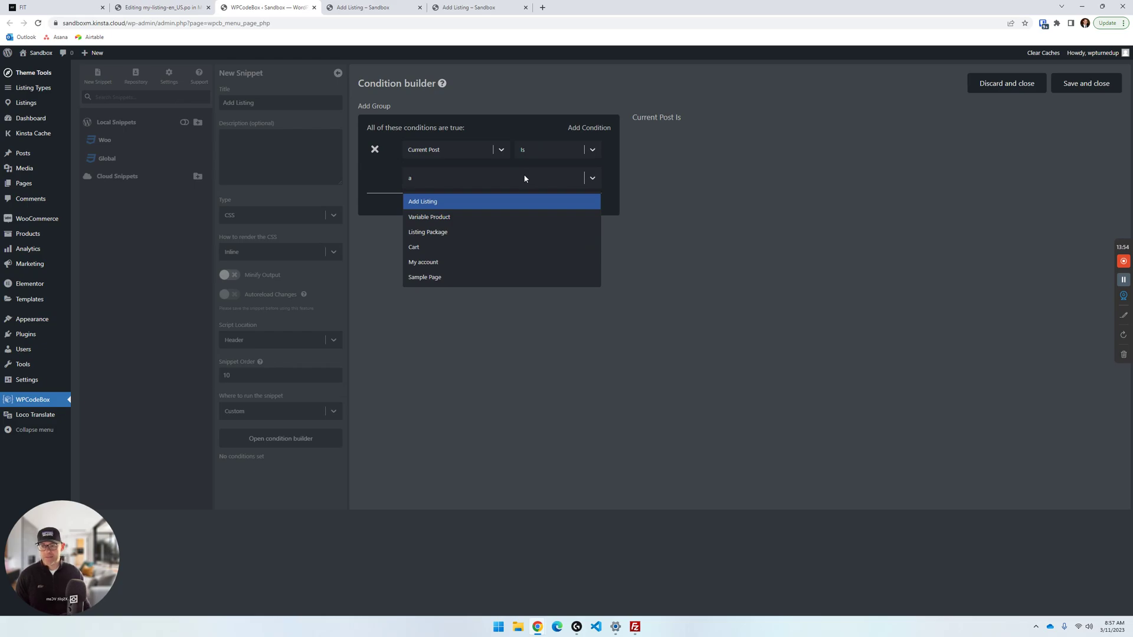
left_click(527, 203)
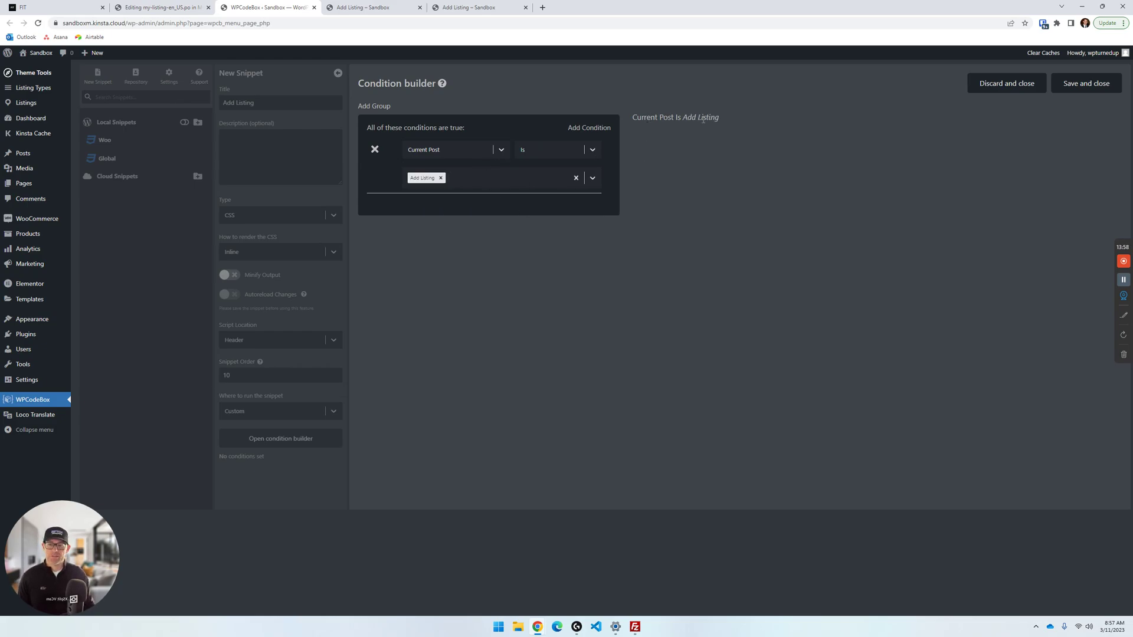
left_click(1084, 86)
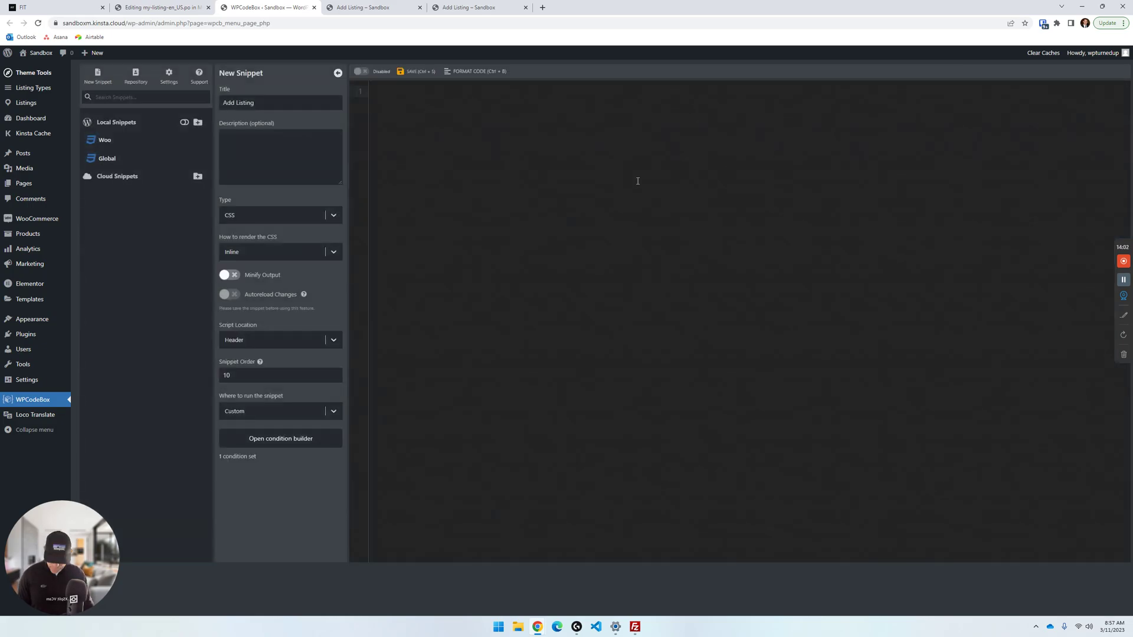
Start an .addlistingheading rule in the code and paste the earlier inline-styled Choose Package span inside it.
type("addlistingheading")
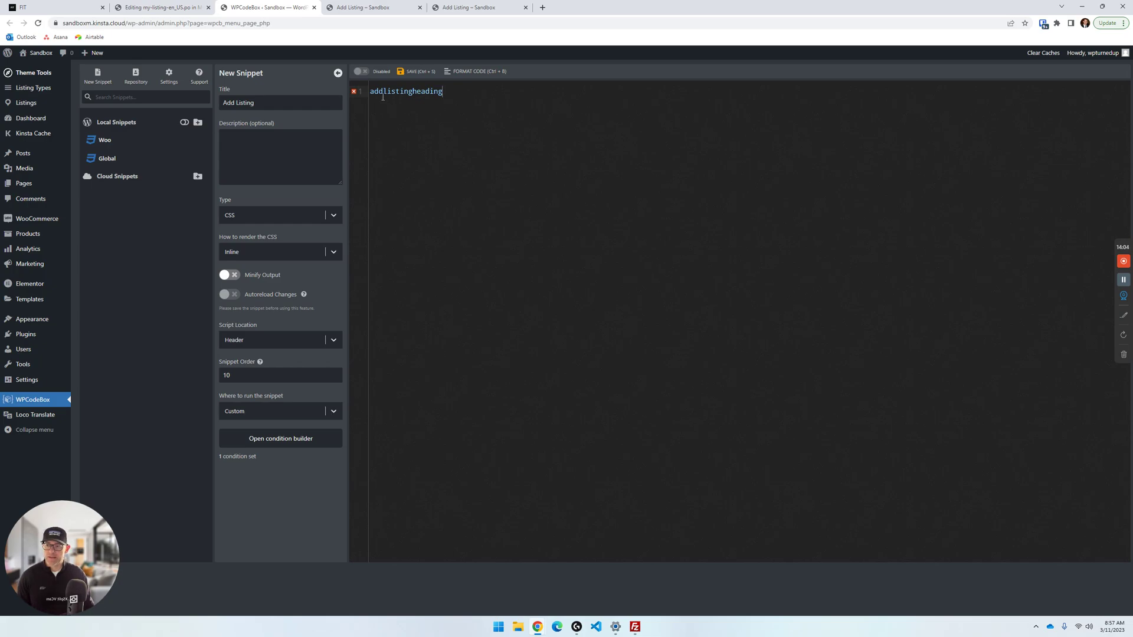
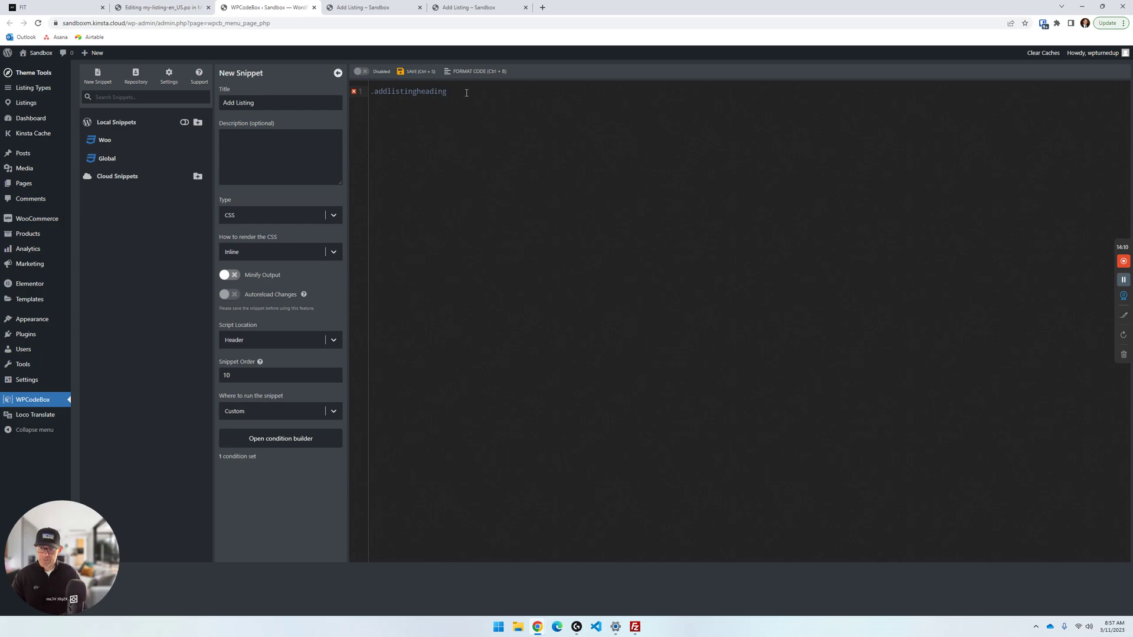
type("{")
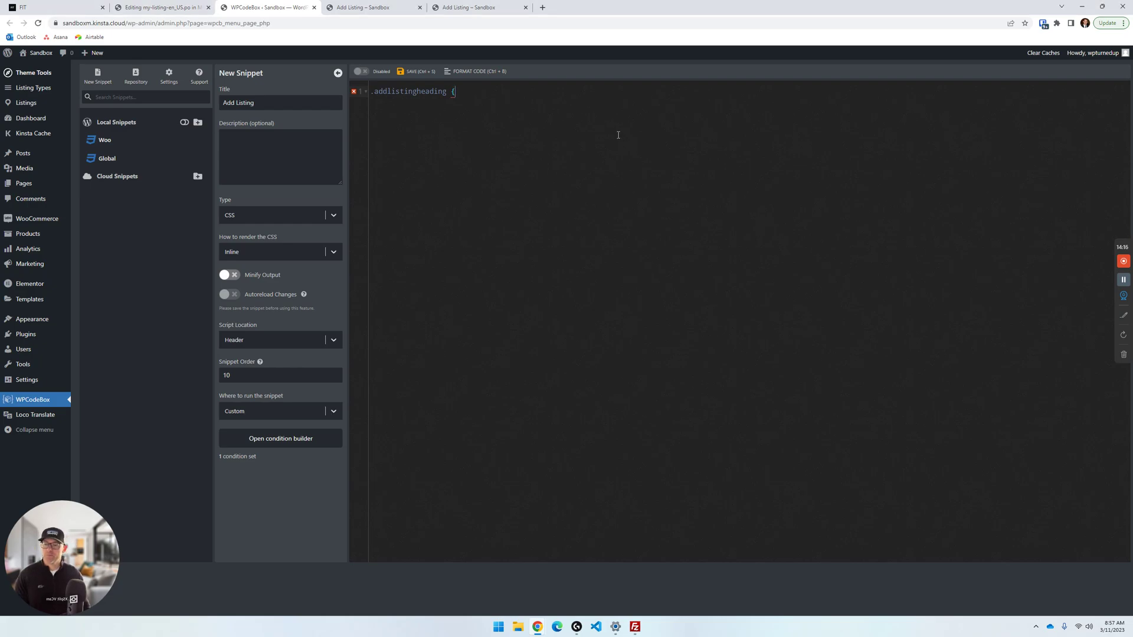
key("Return")
type("<span style=\"color: #fff;font-weight:800, font-size:30px;letter-spacing:1px;text-transform:uppercase\">Choose Package</span>")
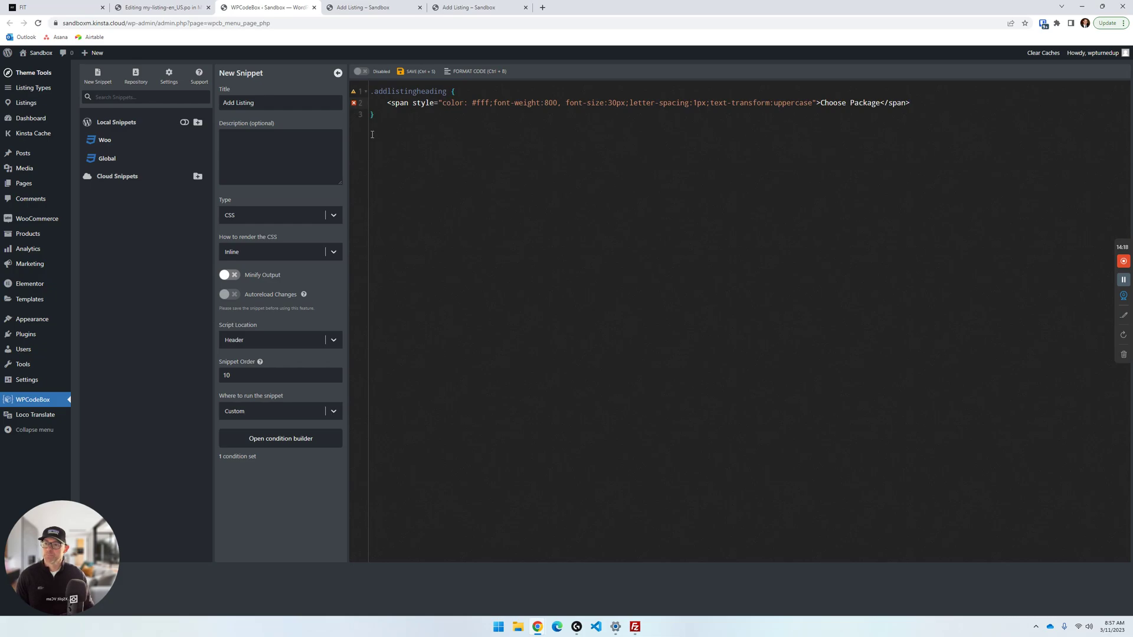
Remove the opening span style markup from the rule and place each CSS declaration on its own line.
left_click_drag(387, 102, 443, 104)
key("BackSpace")
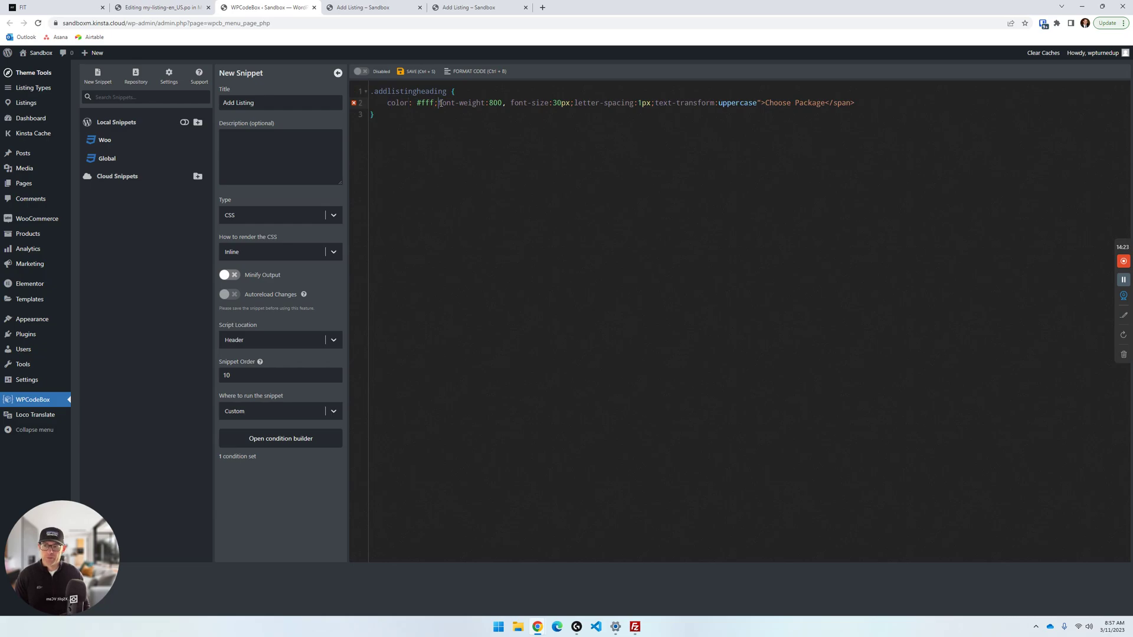
left_click(439, 104)
key("Return")
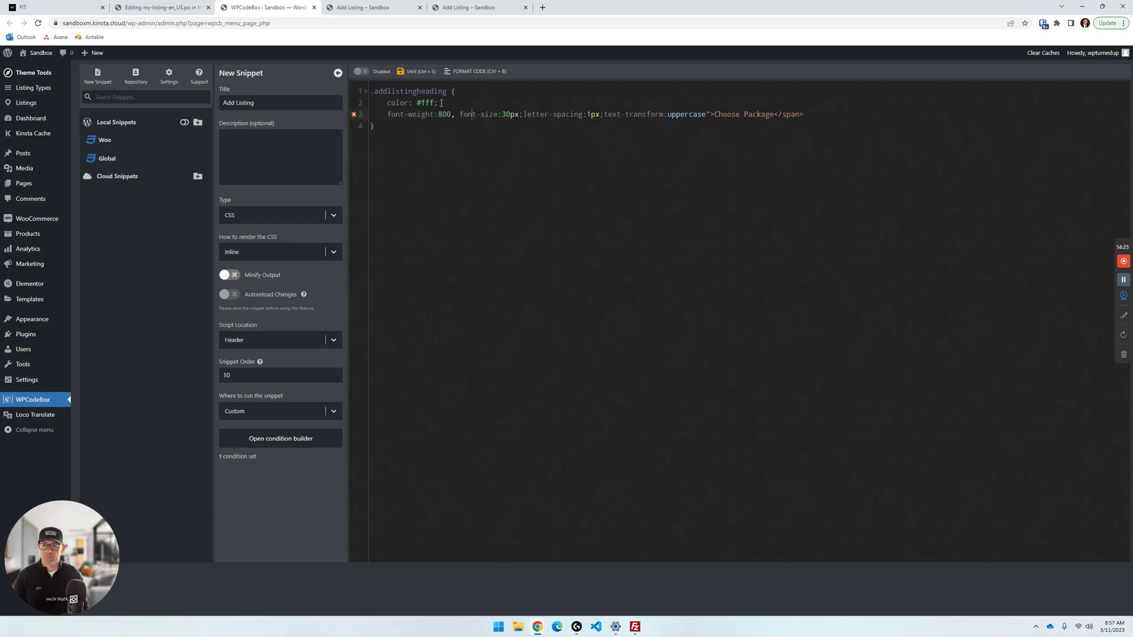
key("Return")
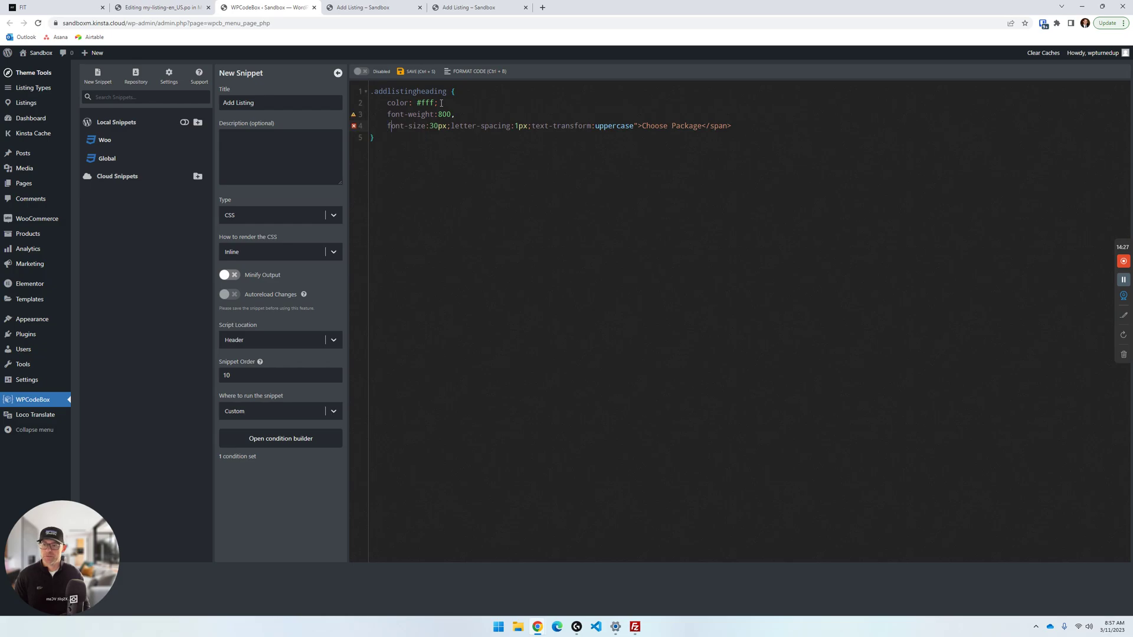
key("Right")
key("Right")
key("Right")
key("Right")
key("Return")
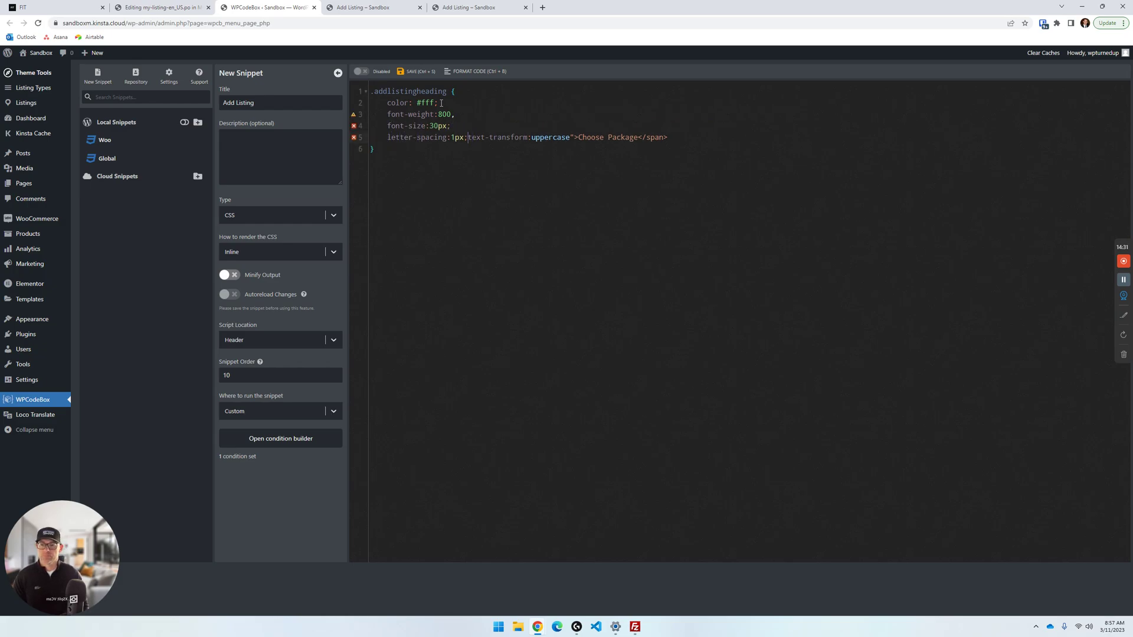
key("Return")
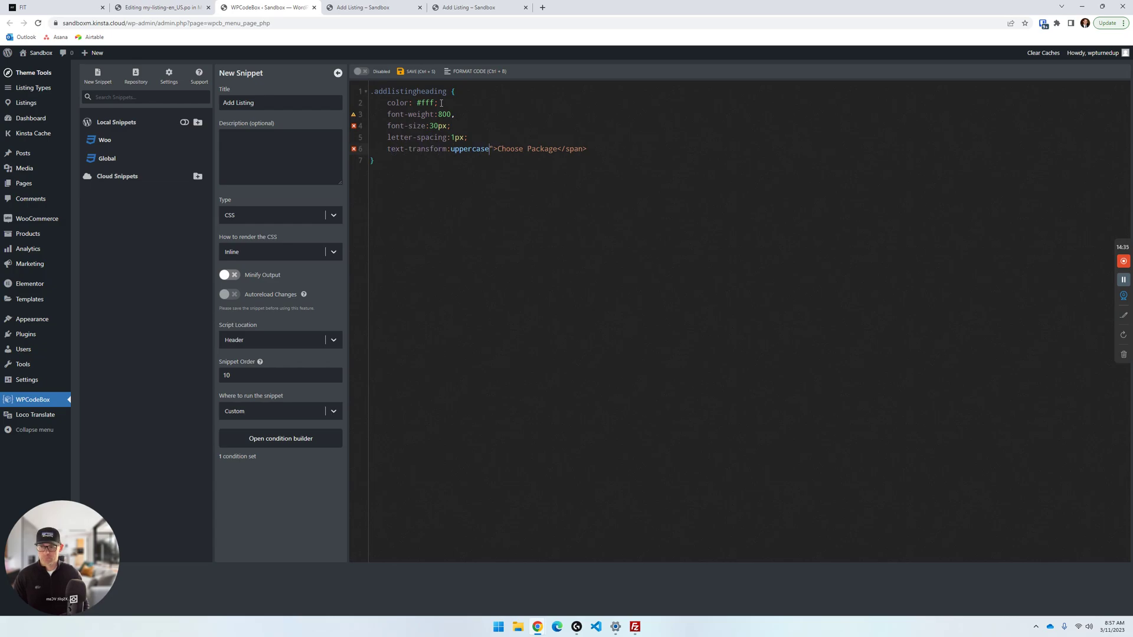
Delete the leftover quote, Choose Package text and closing span tag after uppercase, and end that declaration with a semicolon.
key("Delete")
key("Delete")
key("Delete")
key("Delete")
key("Delete")
key("Delete")
key("Delete")
key("Delete")
key("Delete")
key("Delete")
key("Delete")
key("Delete")
key("Delete")
key("Delete")
key("Delete")
key("Delete")
key("Delete")
key("Delete")
key("Delete")
key("Delete")
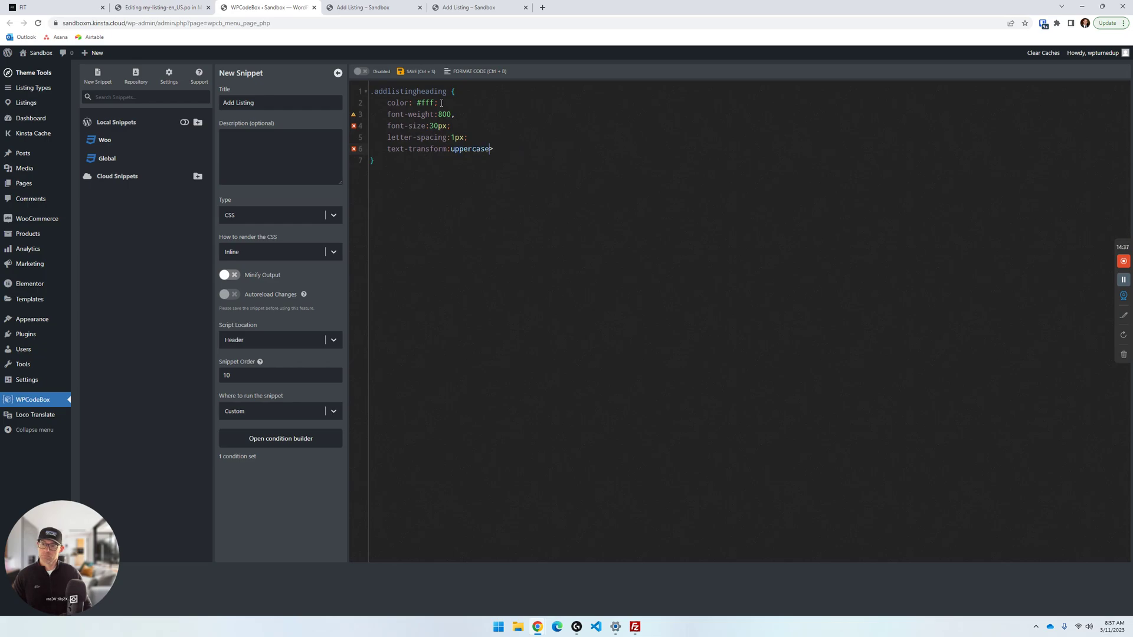
key("Delete")
type(";")
key("Down")
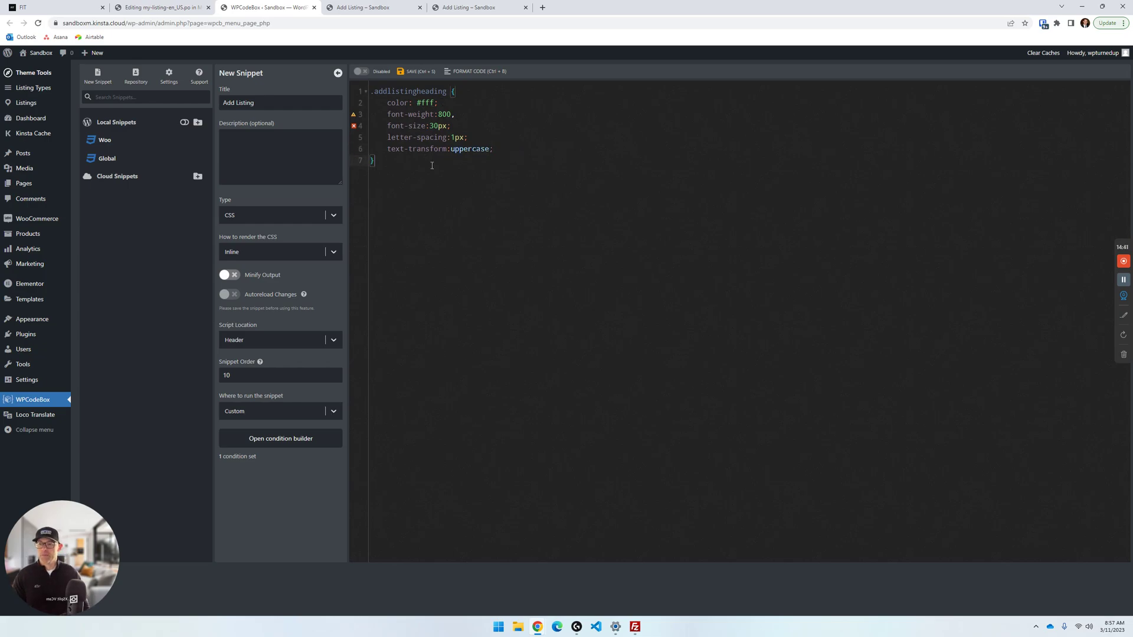
left_click(452, 149)
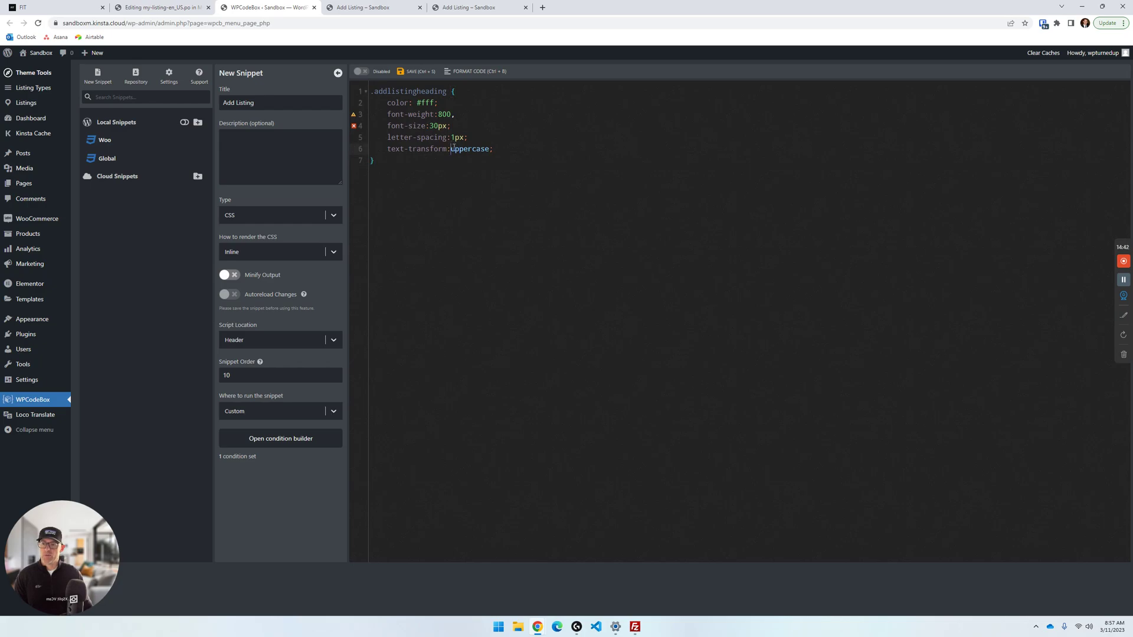
Add a space before the text-transform, letter-spacing and font-size values, and end the font-weight declaration with a semicolon instead of a comma.
key("Up")
key("Left")
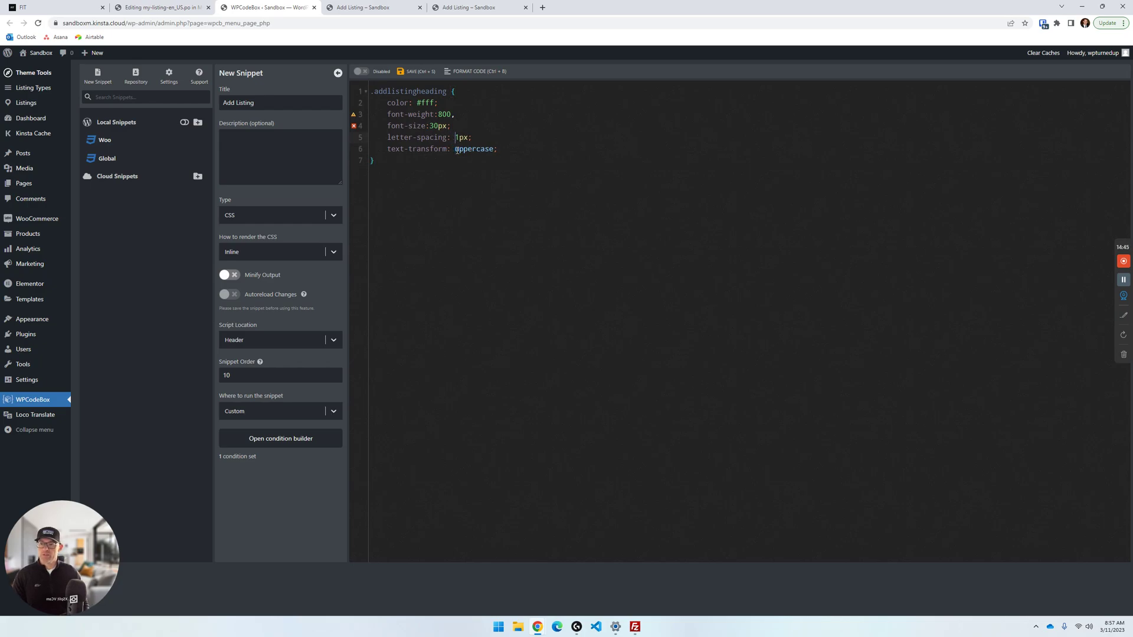
key("Up")
key("Right")
key("Right")
key("Right")
key("BackSpace")
type(";")
key("Up")
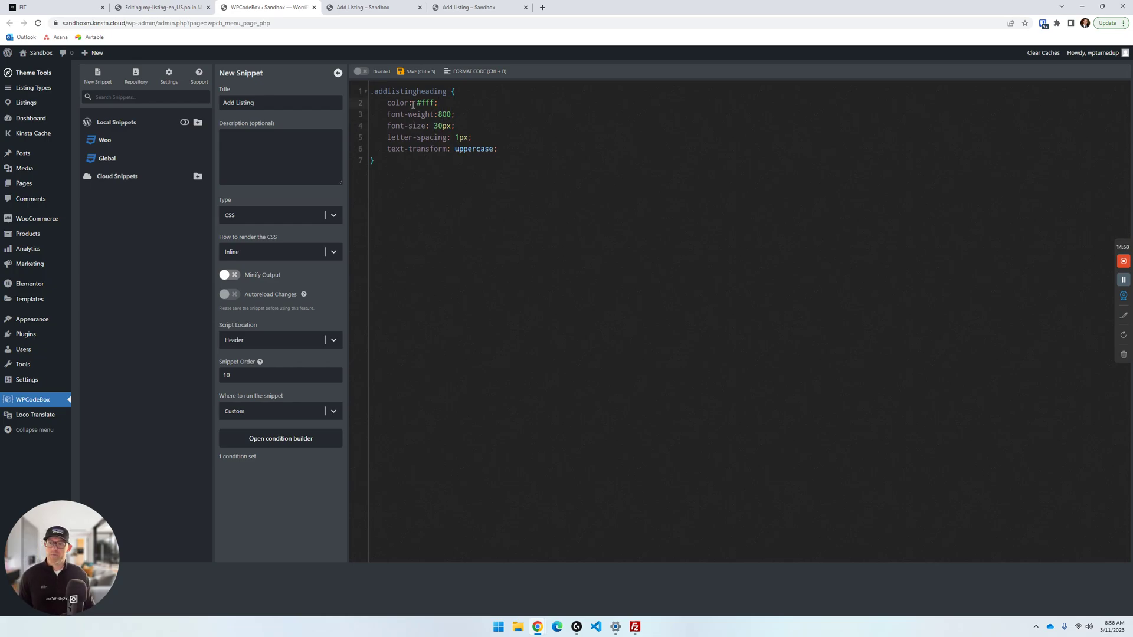
Save the Add Listing CSS snippet and enable it.
left_click(413, 71)
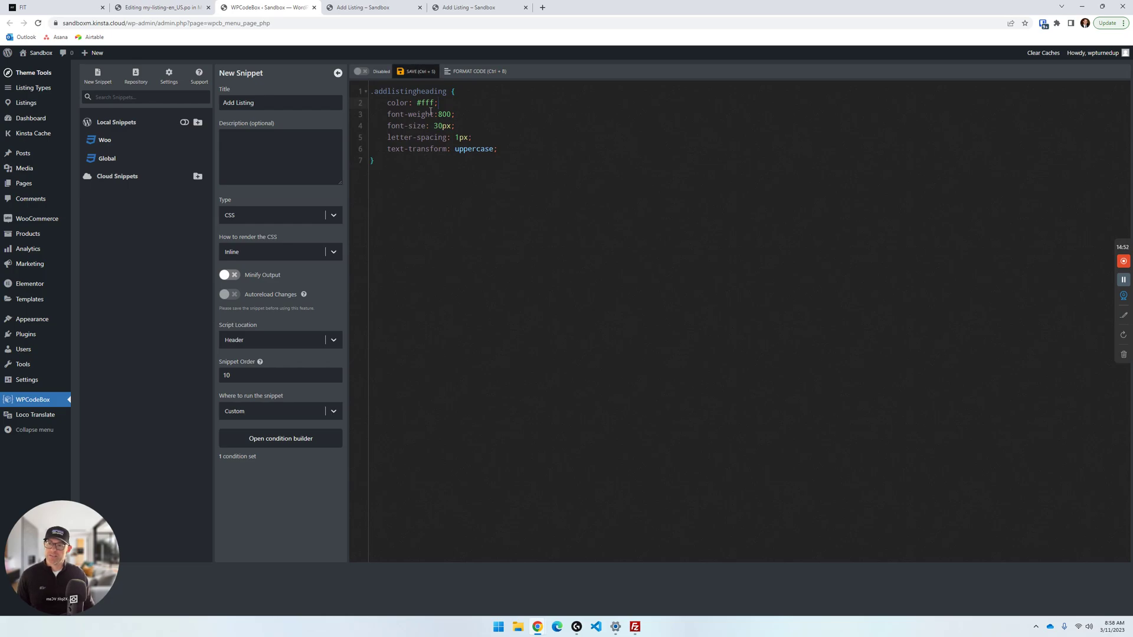
left_click(361, 72)
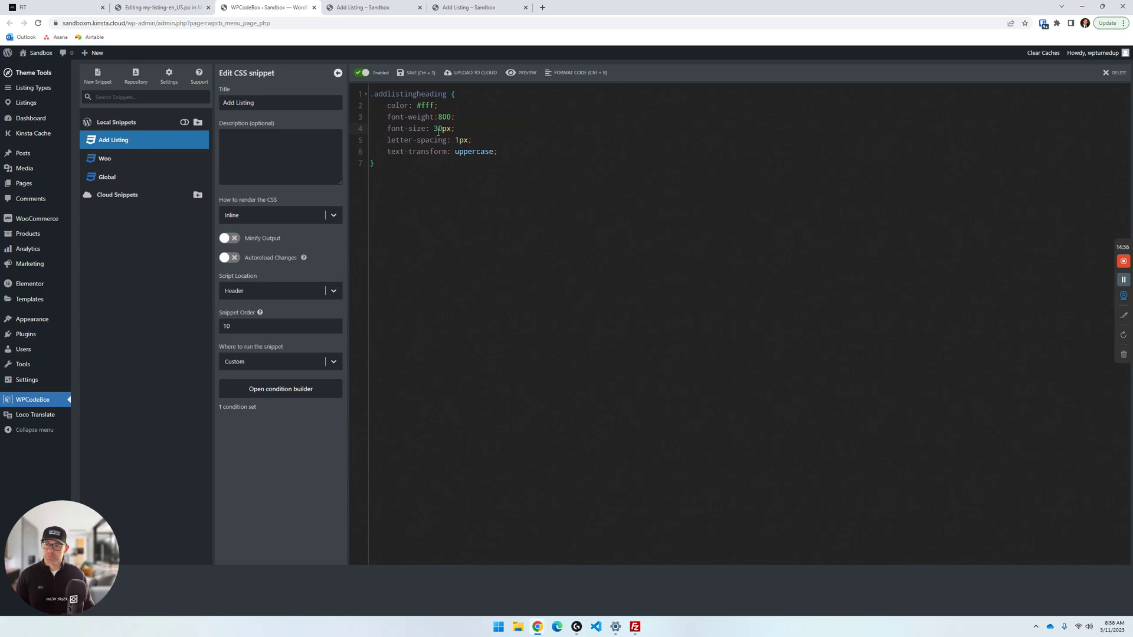
Set the .addlistingheading font-size to 50px and its color to red, and save the snippet.
left_click(438, 129)
key("BackSpace")
type("5")
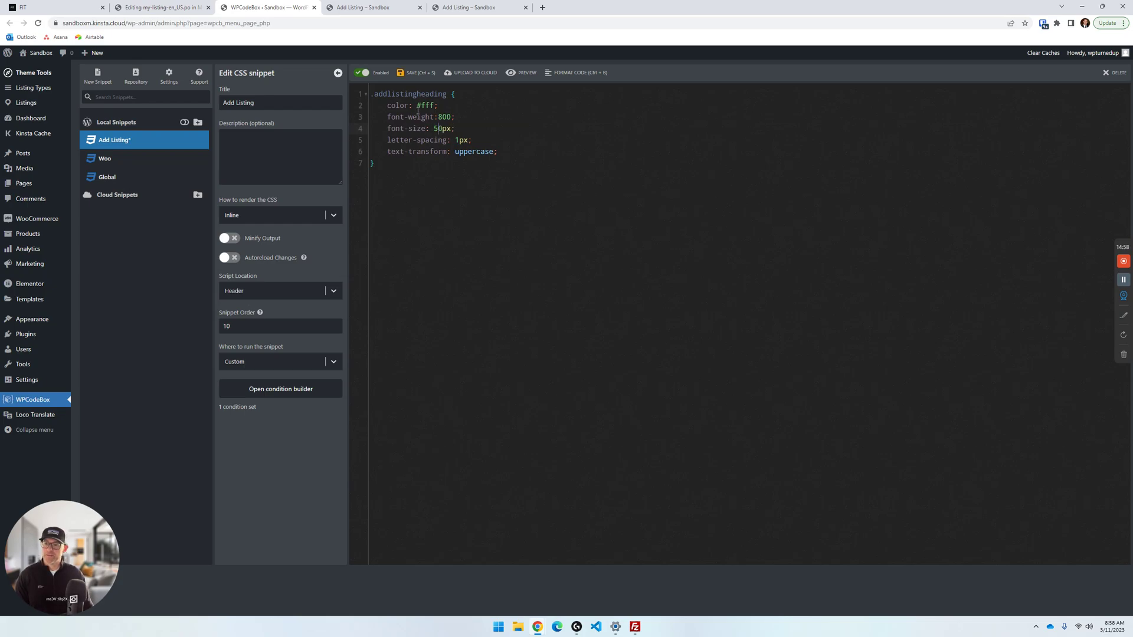
double_click(426, 105)
left_click(410, 73)
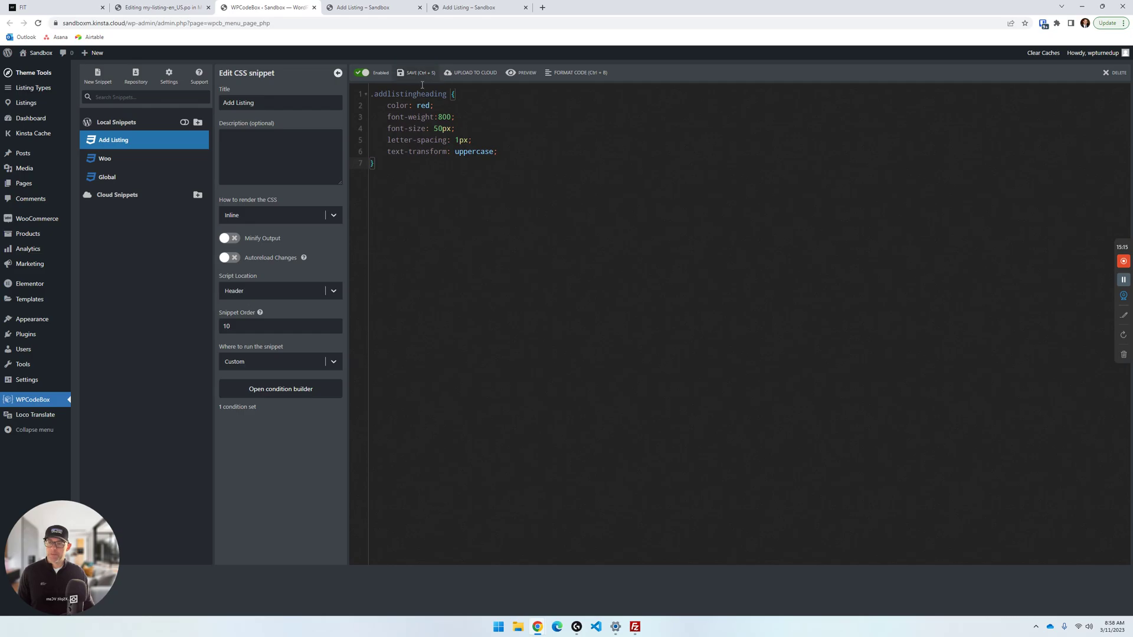
Compare the Choose Package translation markup, the Add Listing page and the .addlistingheading rule in the snippet.
left_click(200, 5)
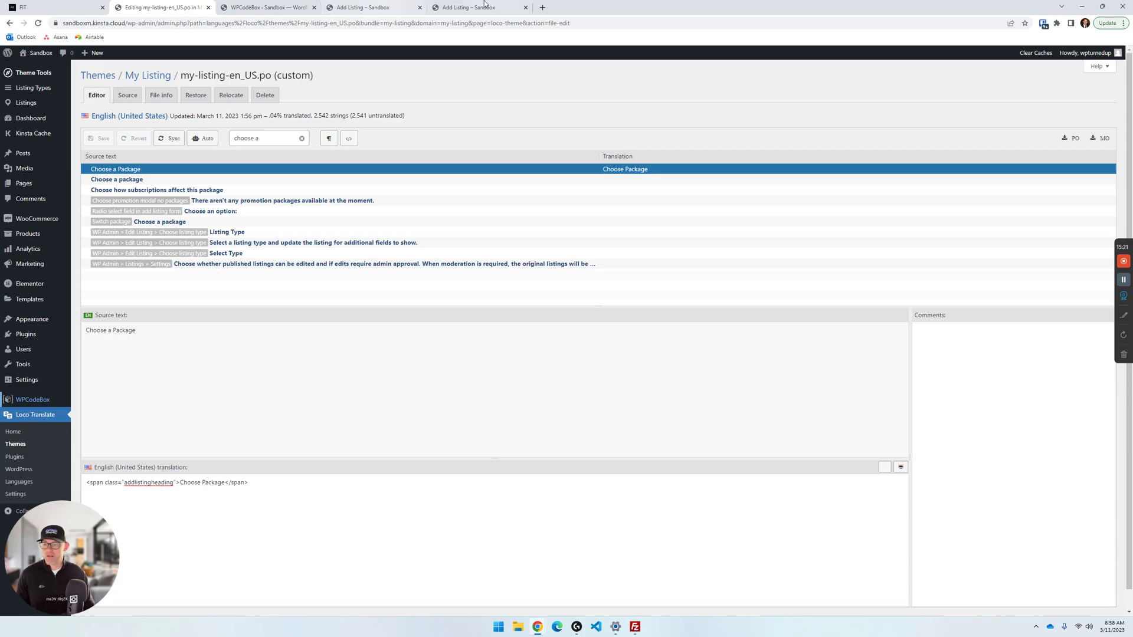
left_click(364, 8)
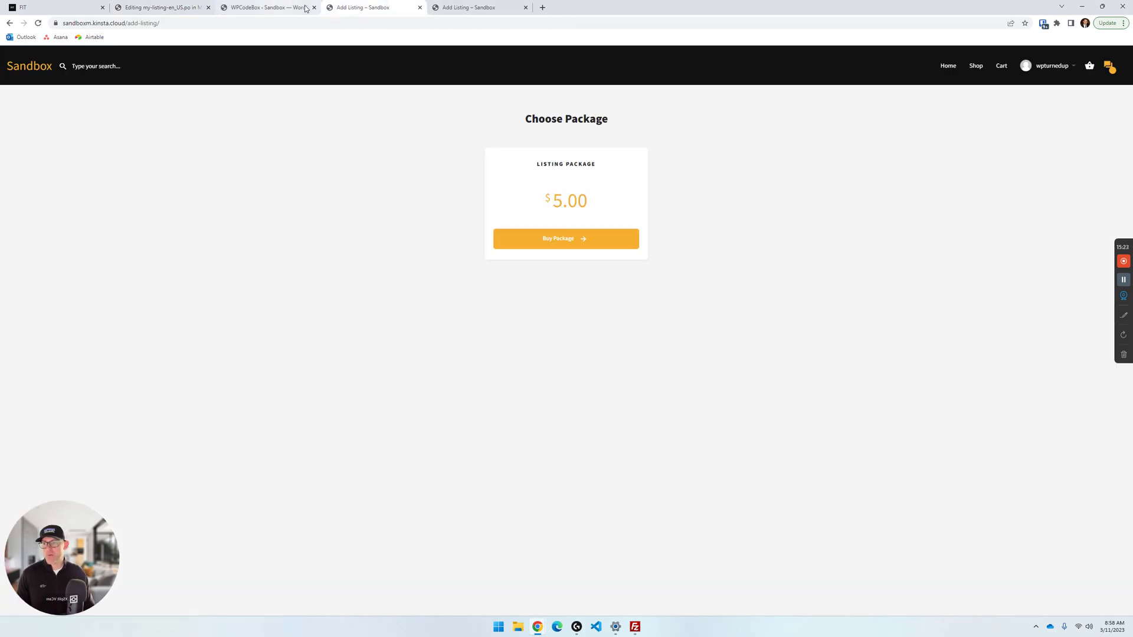
left_click(276, 6)
left_click(156, 98)
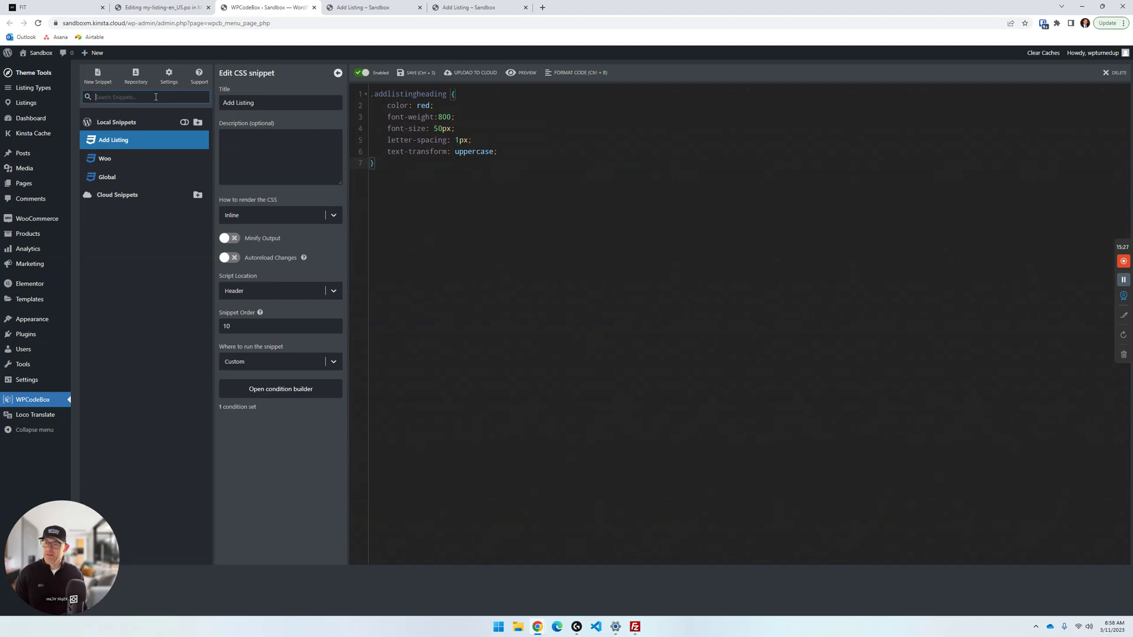
type("cs")
key("BackSpace")
key("BackSpace")
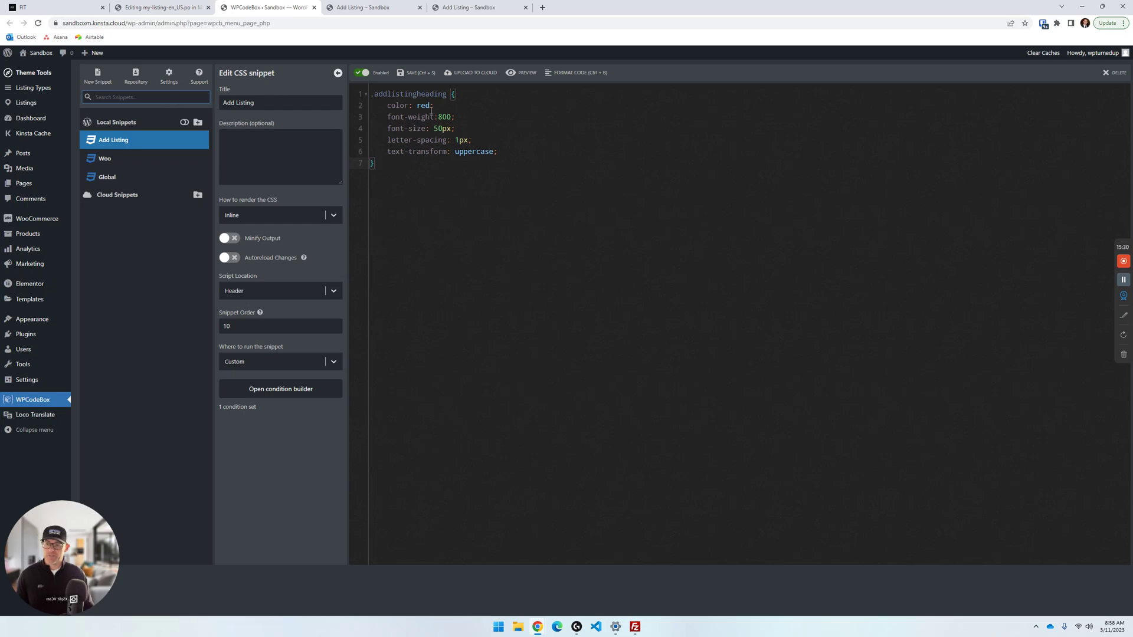
left_click_drag(371, 164, 357, 124)
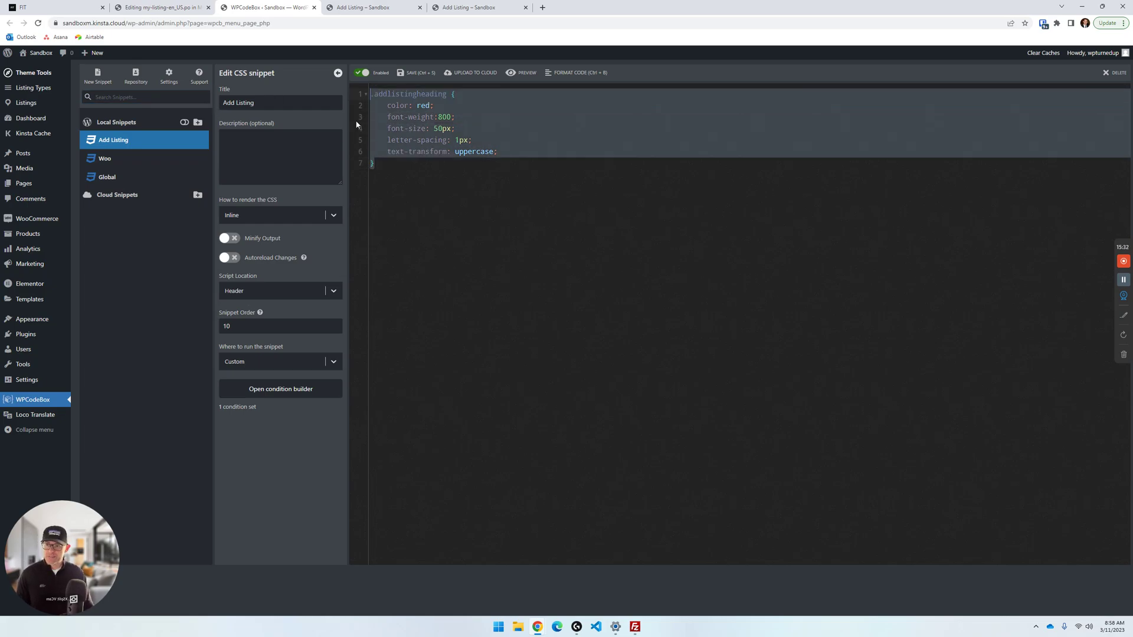
left_click(446, 202)
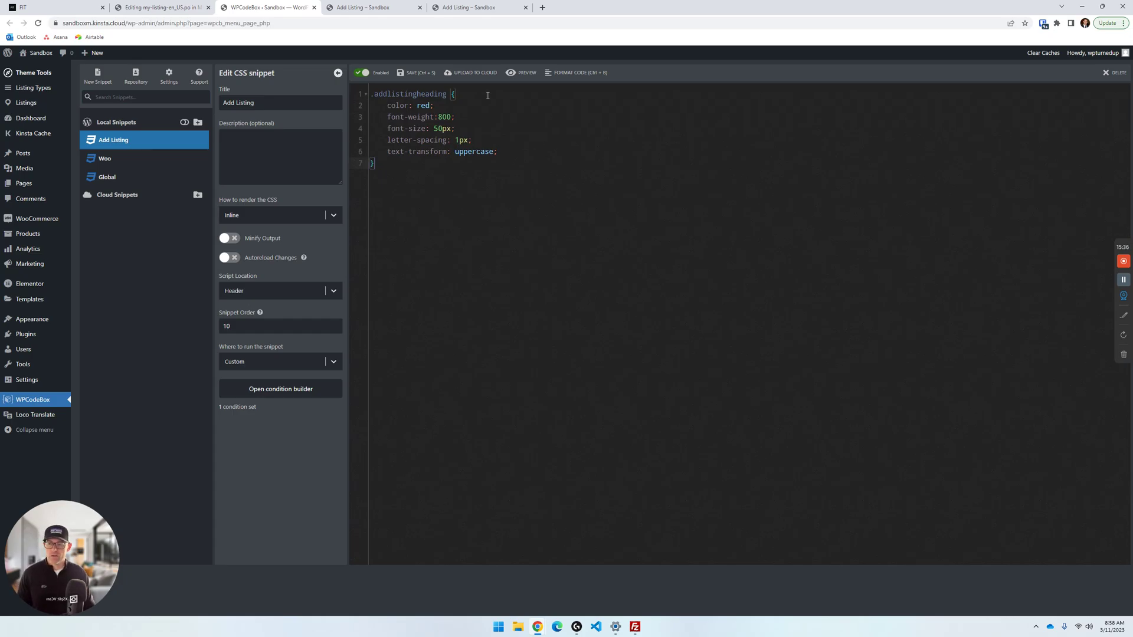
Reload the second Add Listing page and compare its Choose Package heading with the one on the other Add Listing page.
left_click(468, 7)
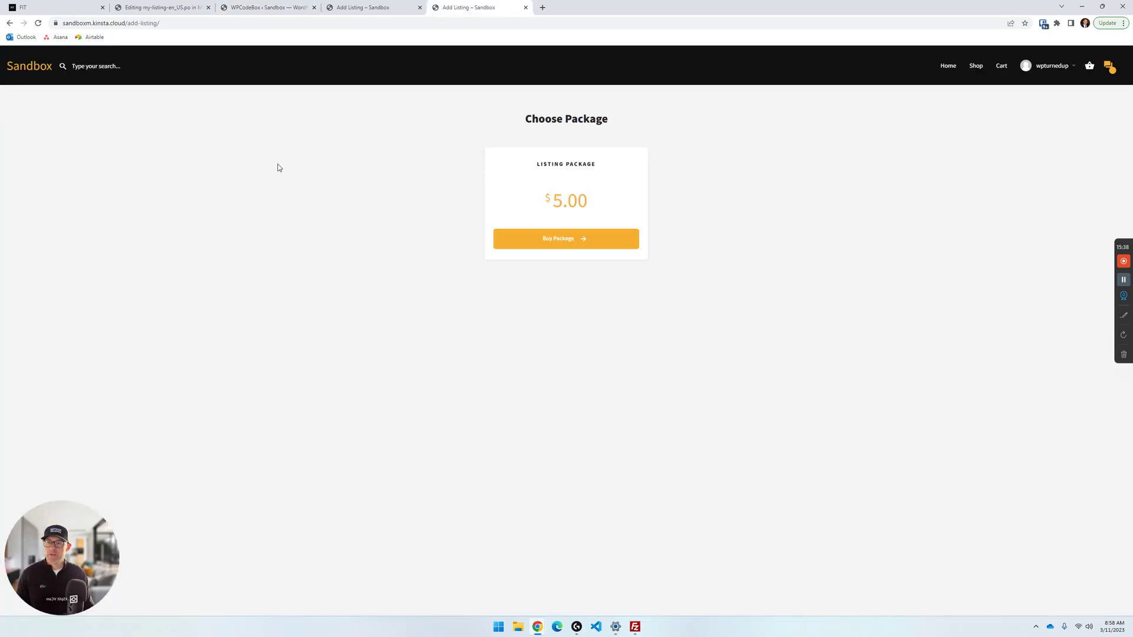
left_click(39, 24)
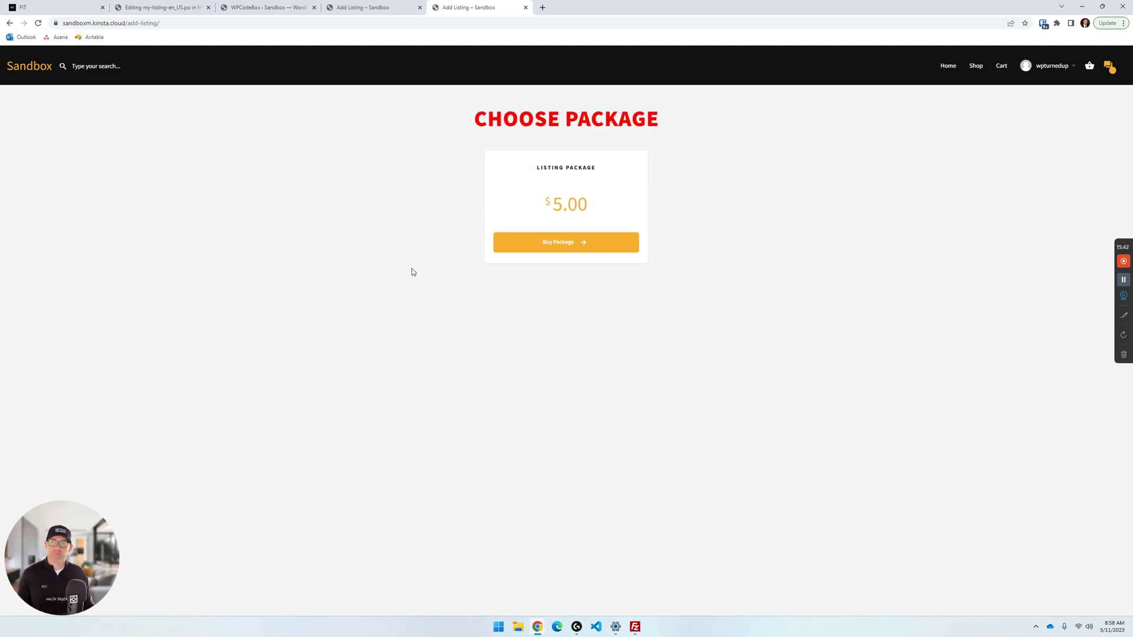
left_click(391, 8)
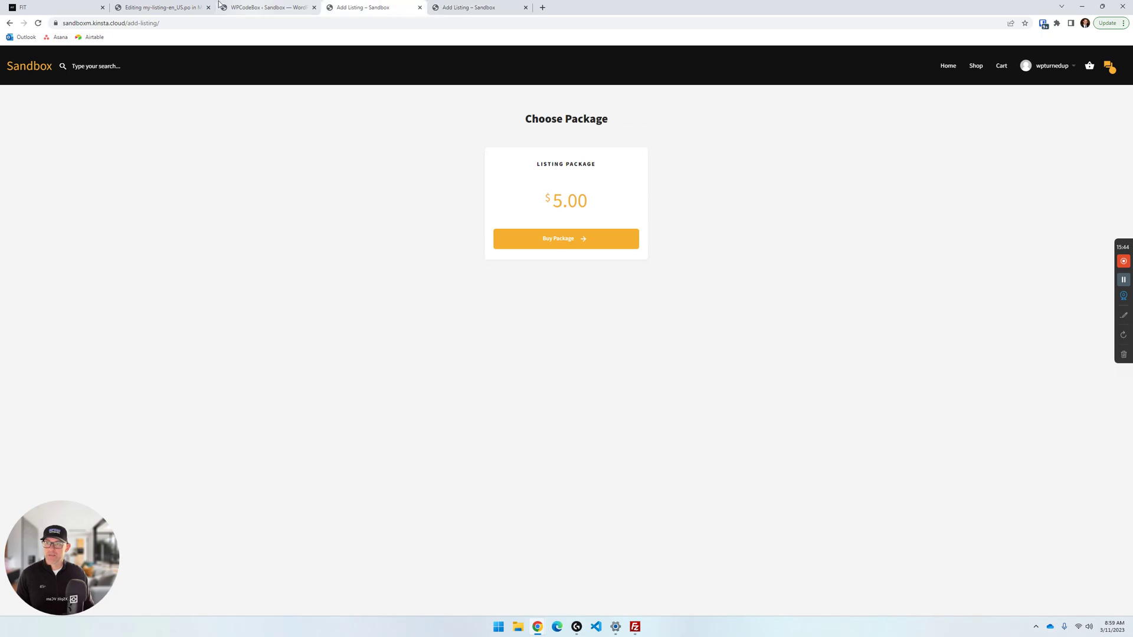
Set the .addlistingheading font-size to 40px and its color to green in the snippet, and save it.
left_click(234, 4)
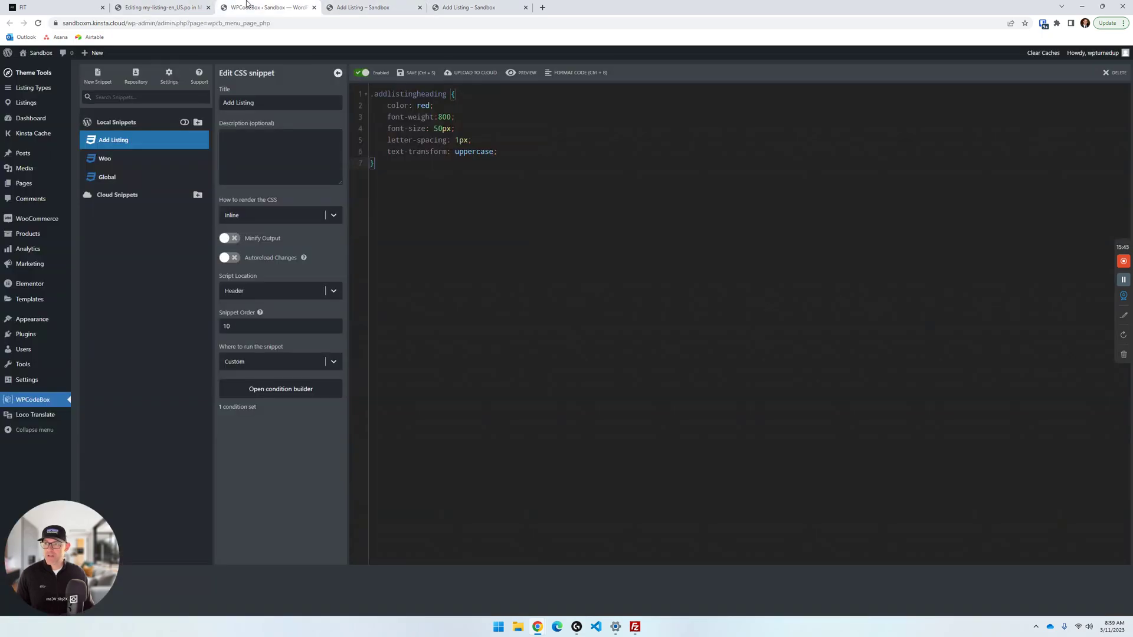
left_click(437, 129)
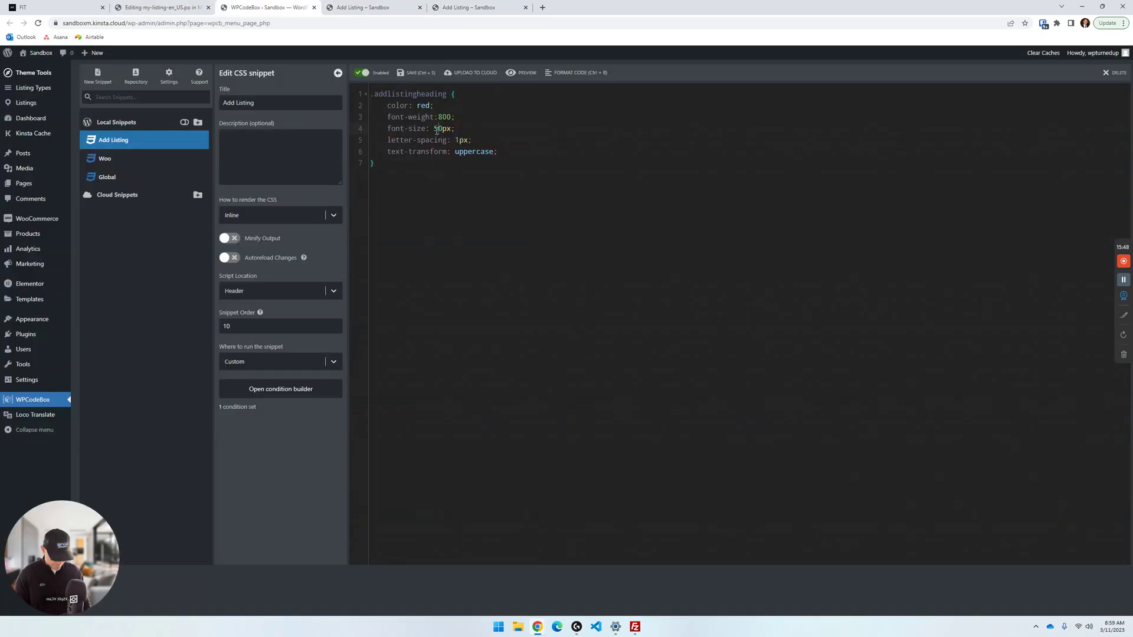
key("BackSpace")
type("4")
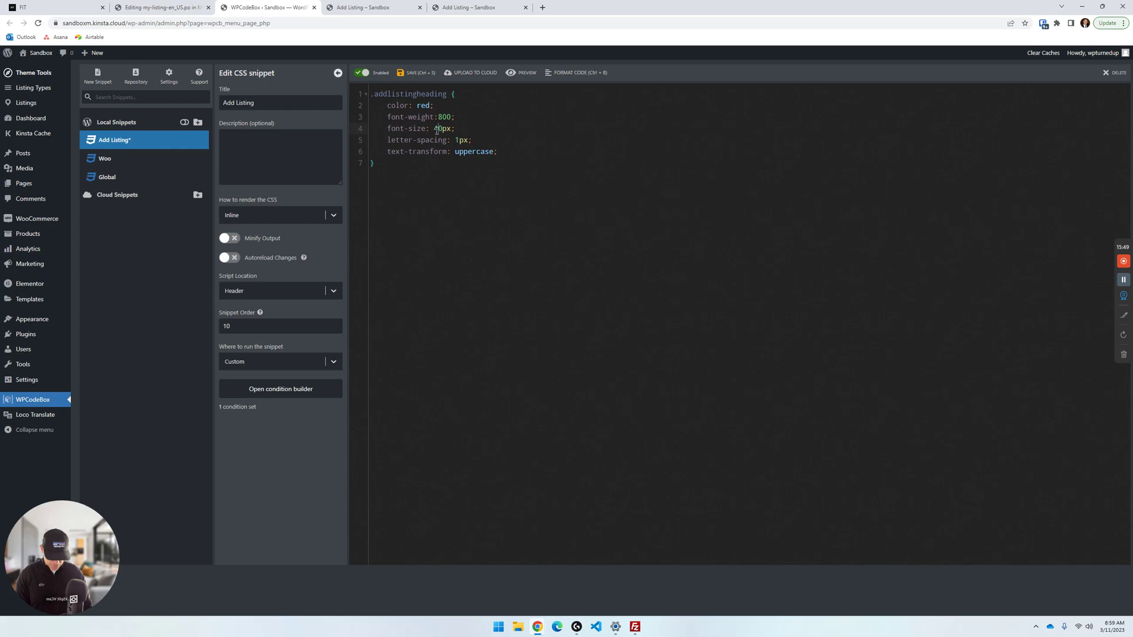
left_click(423, 105)
double_click(423, 105)
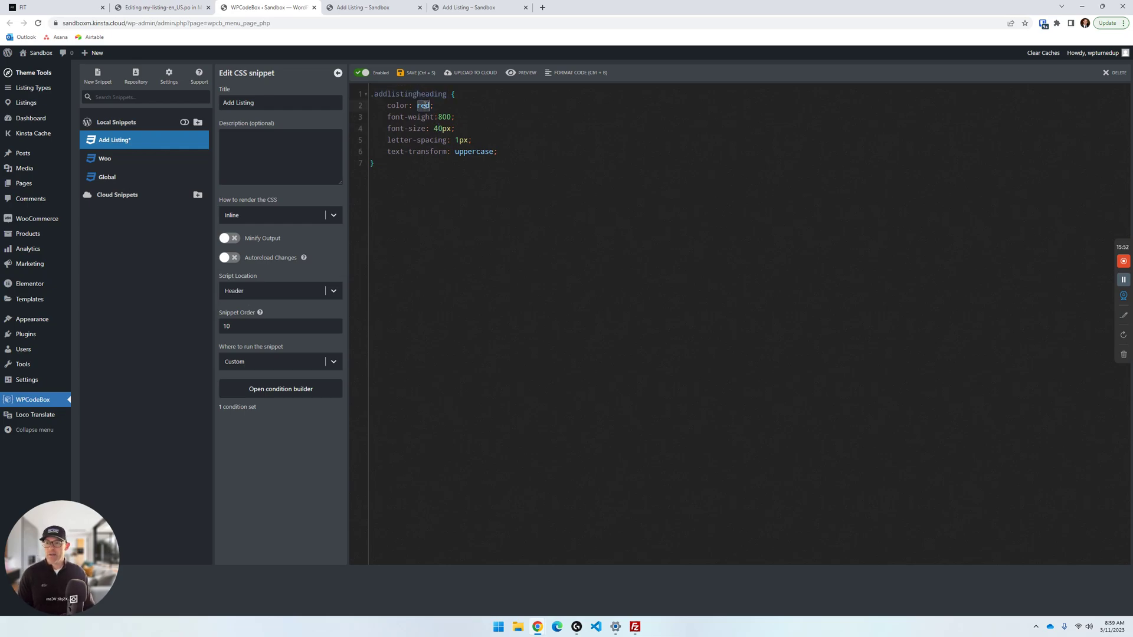
type("green")
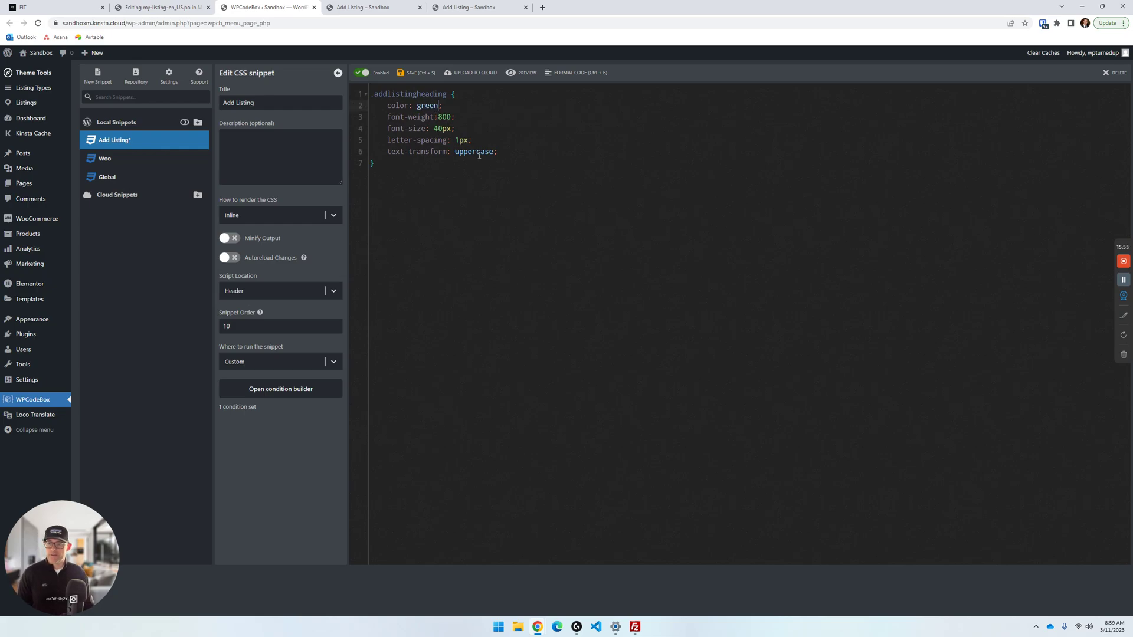
left_click(410, 79)
Reload the second Add Listing page to check the restyled Choose Package heading.
left_click(463, 7)
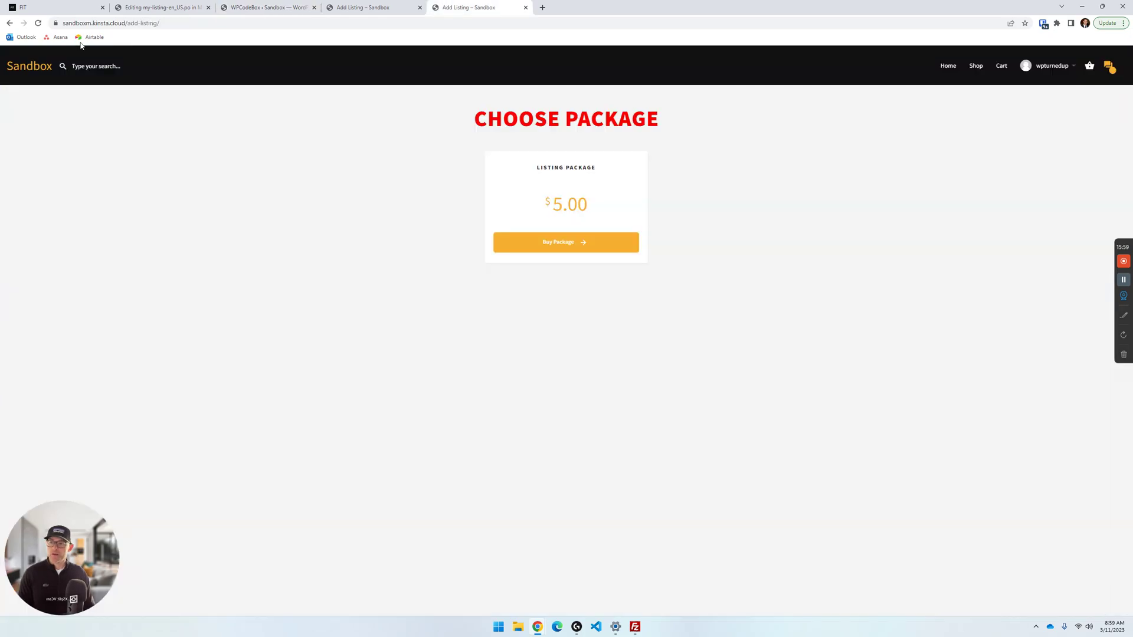
left_click(38, 23)
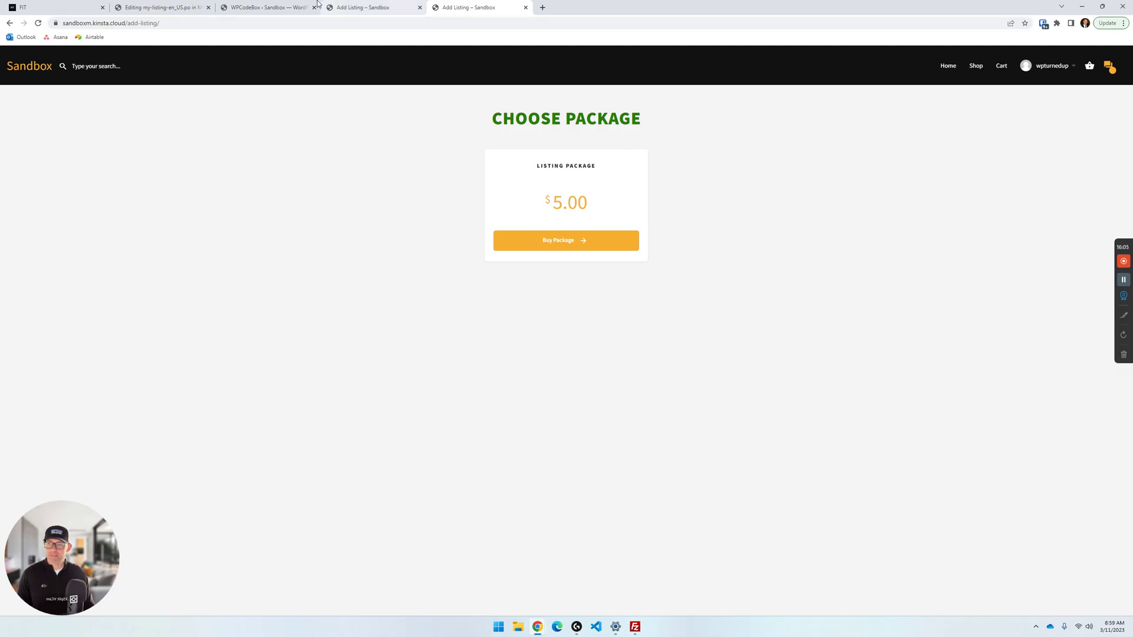
Add <br><br> and "Upgrade, Downgrade, Cancel Any Time." on new lines below the span in the Choose a Package translation, and save.
left_click(158, 7)
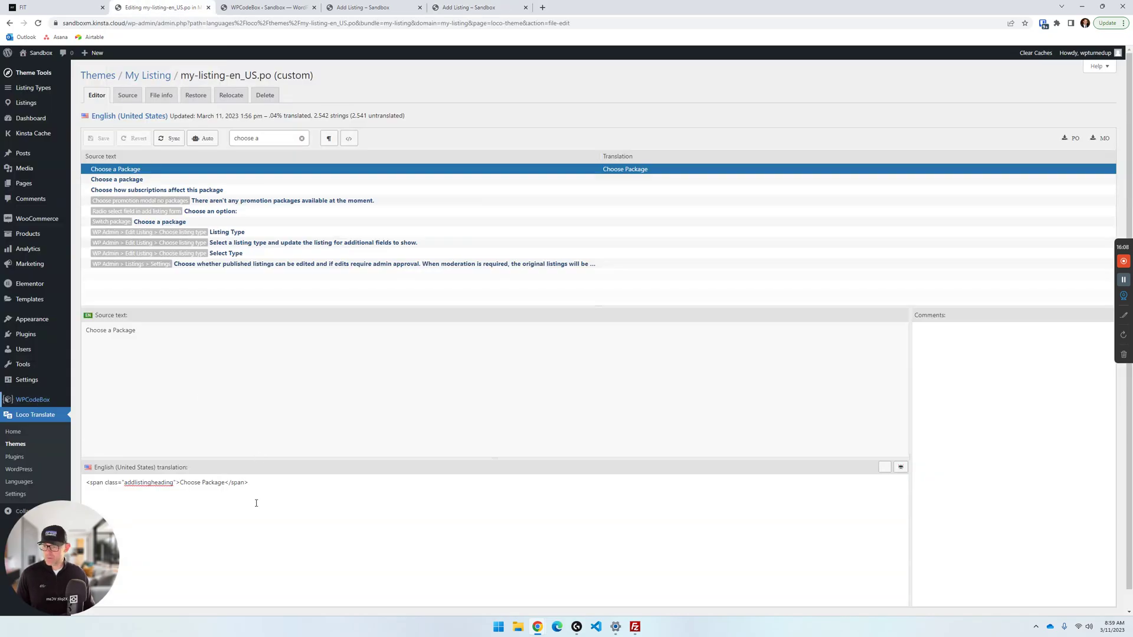
left_click(260, 483)
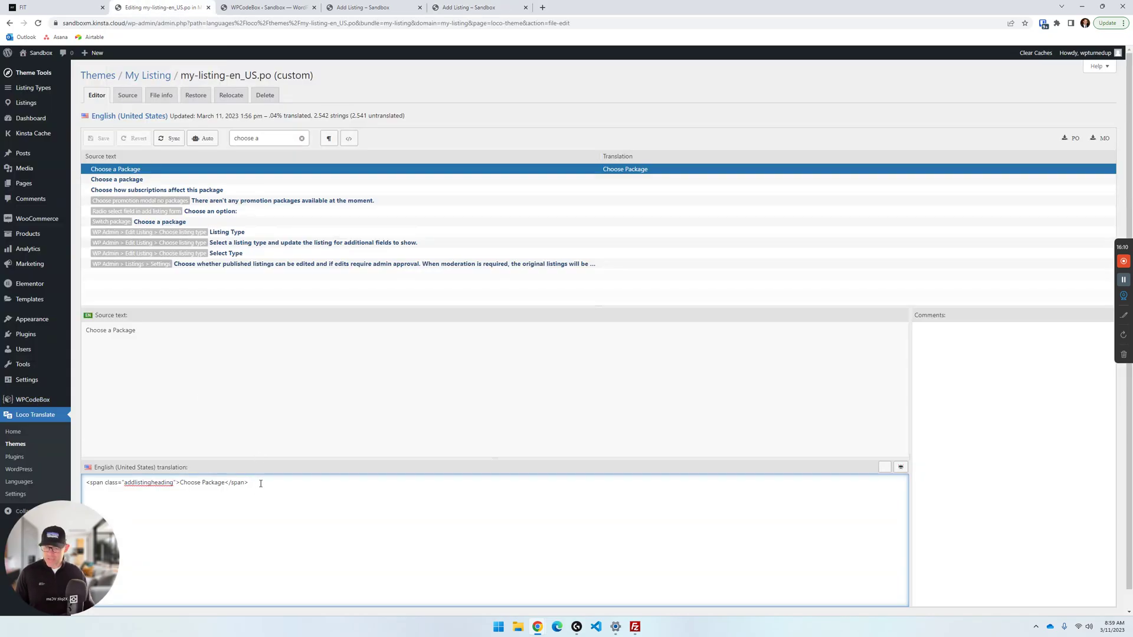
key("Return")
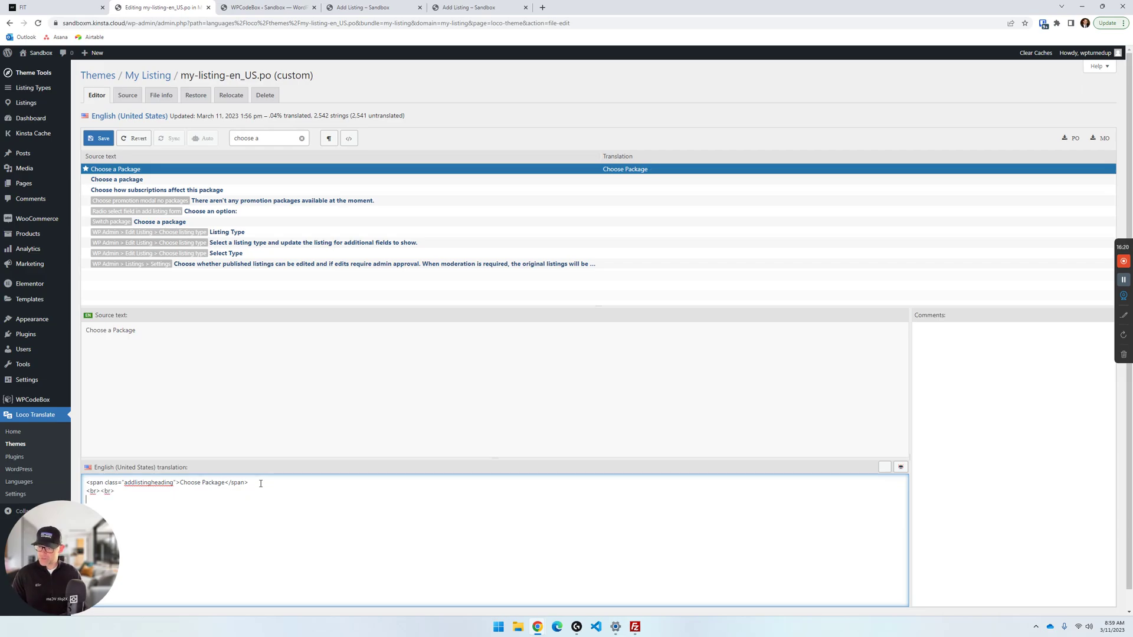
key("Return")
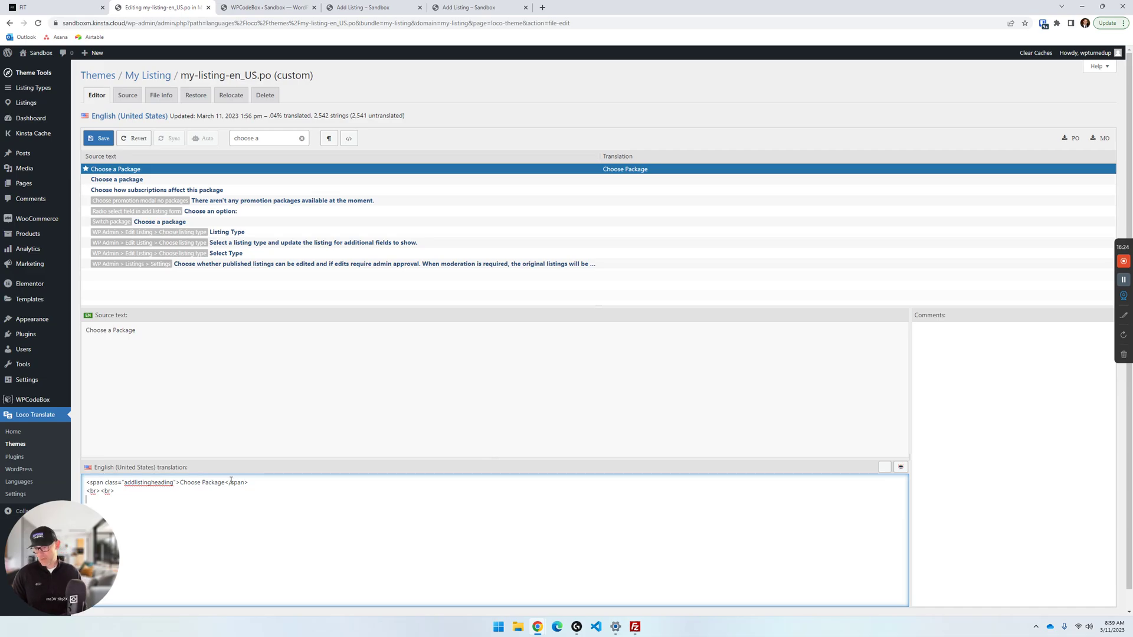
type("Up")
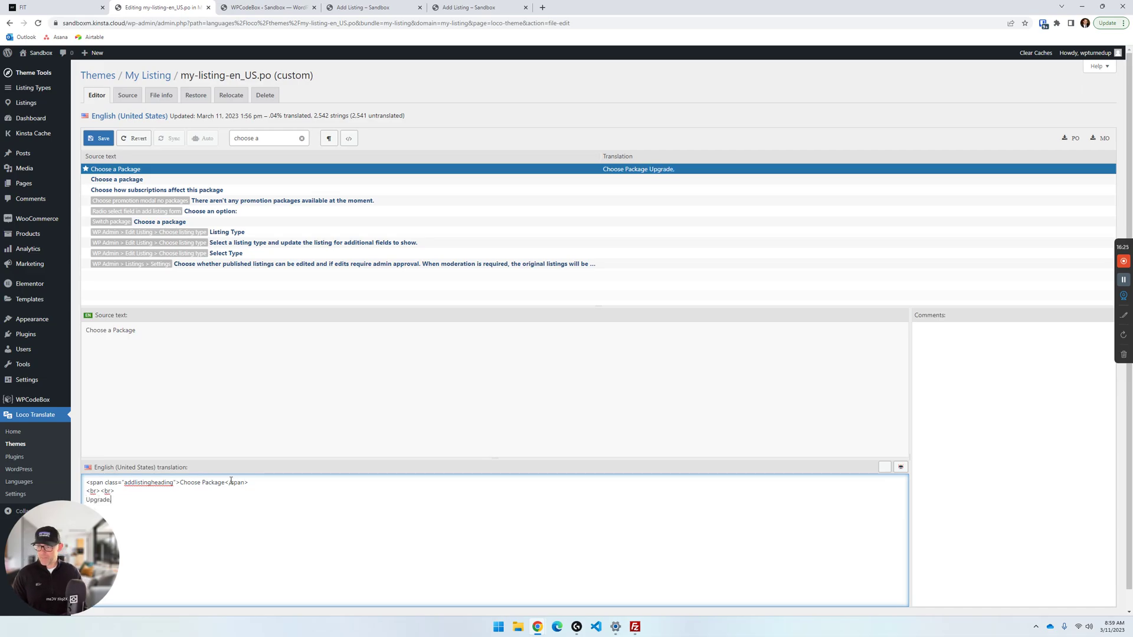
type("grade. Downgrade, Cancel")
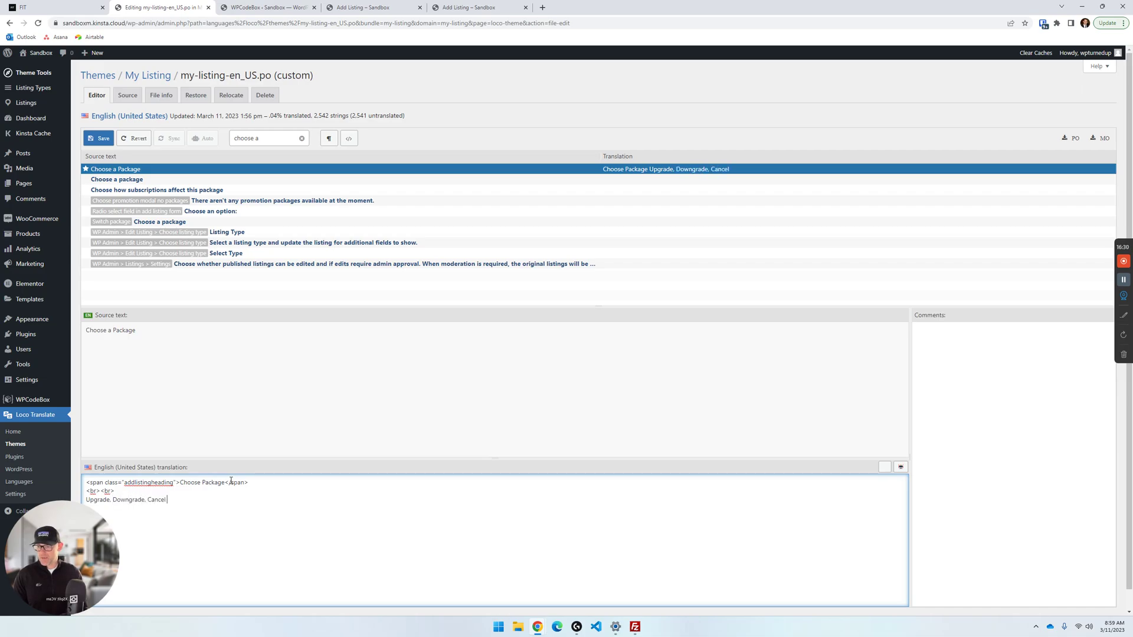
type(" Any Time")
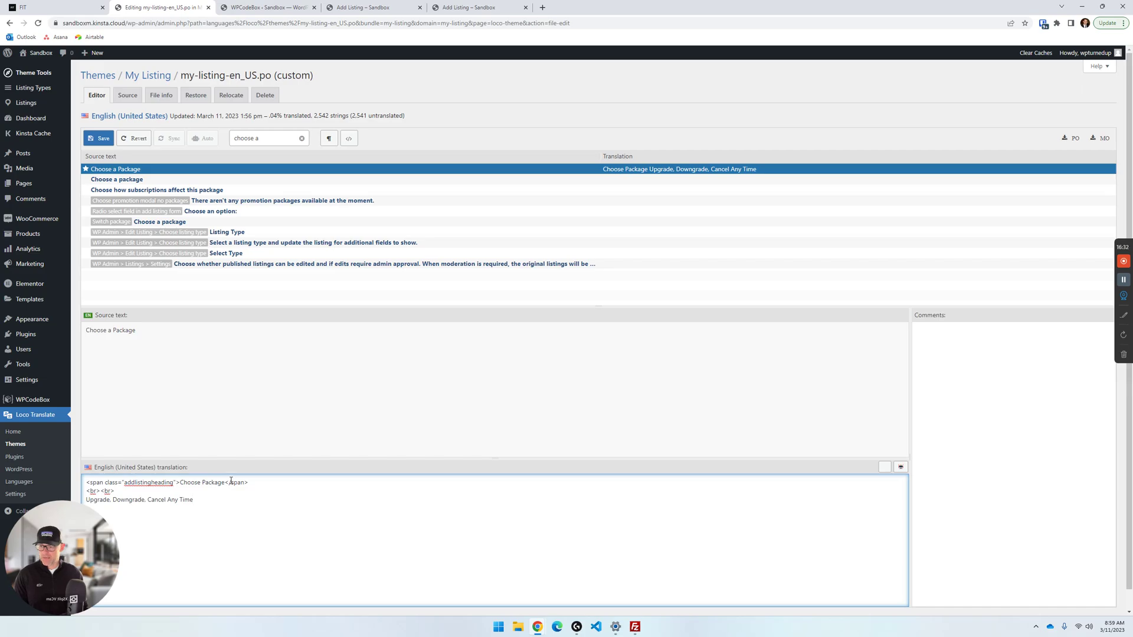
type(".")
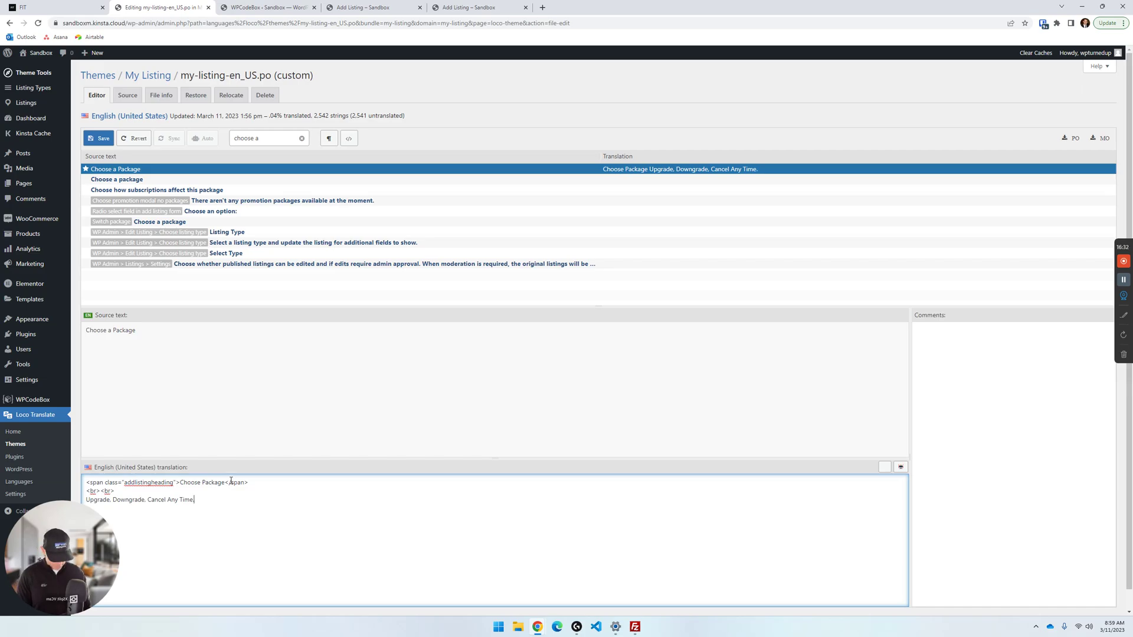
left_click(97, 134)
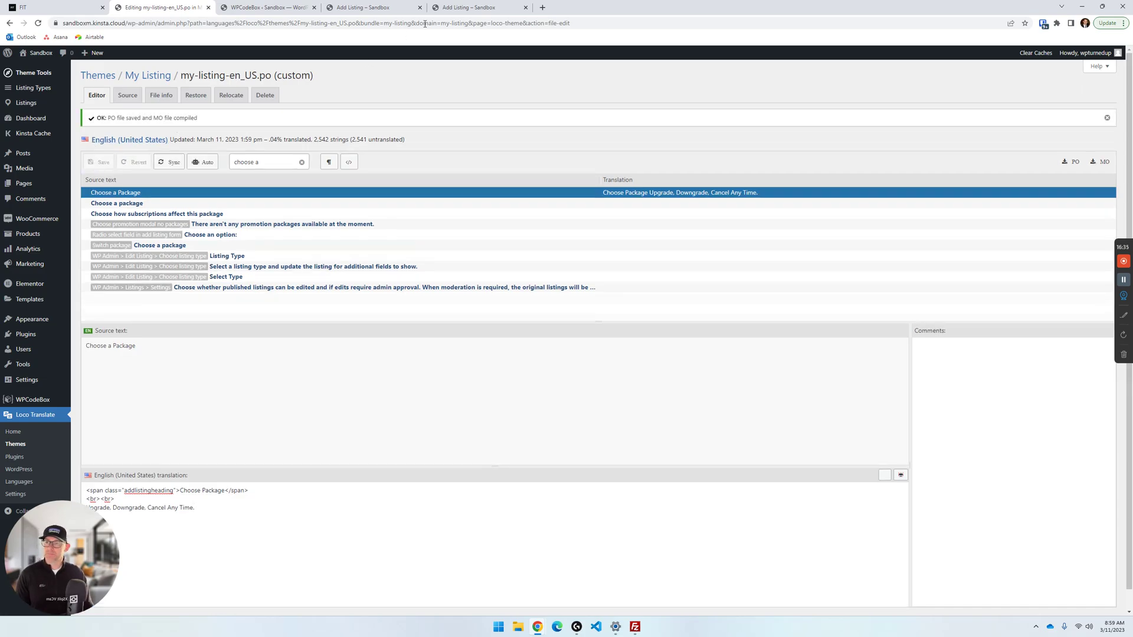
Reload the Add Listing page and examine the added line of text under the Choose Package heading.
left_click(467, 8)
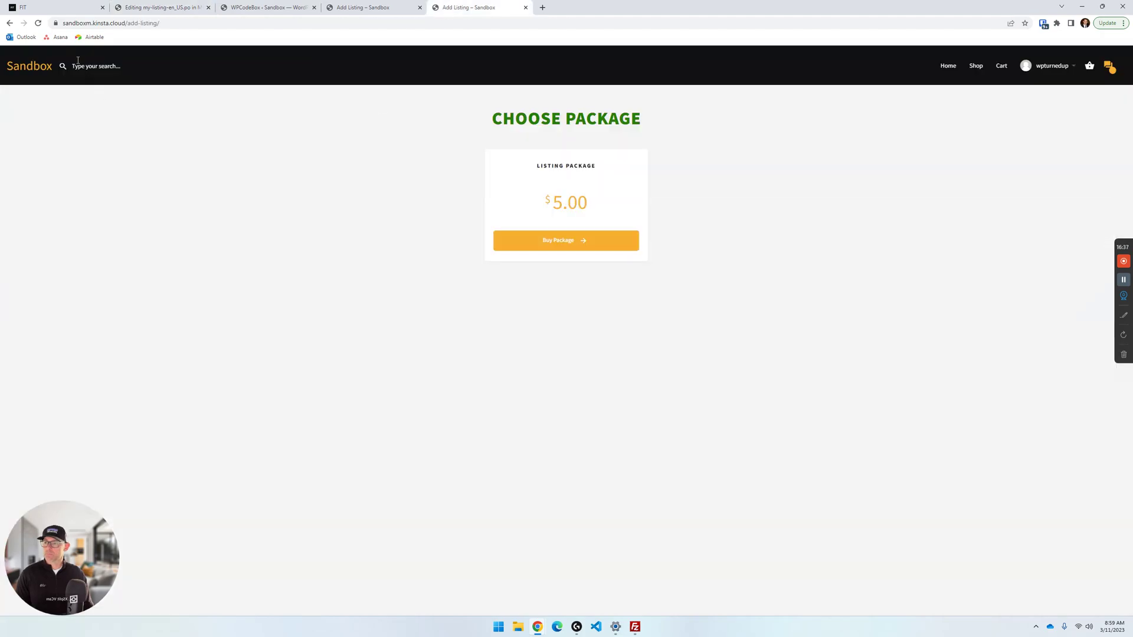
left_click(38, 23)
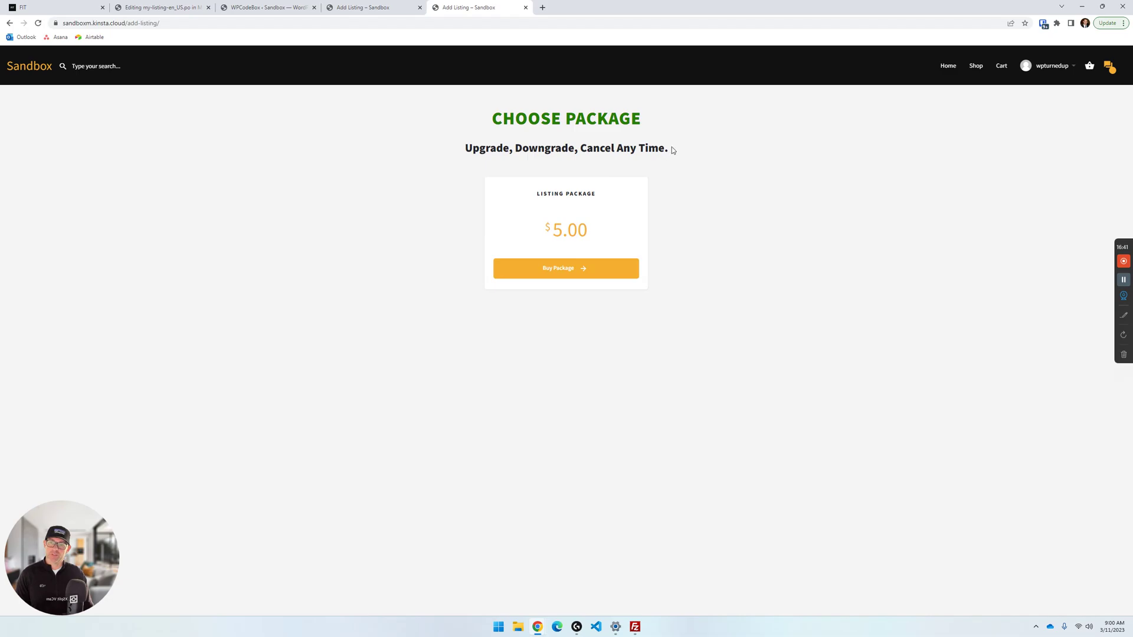
left_click_drag(672, 150, 461, 142)
left_click(417, 207)
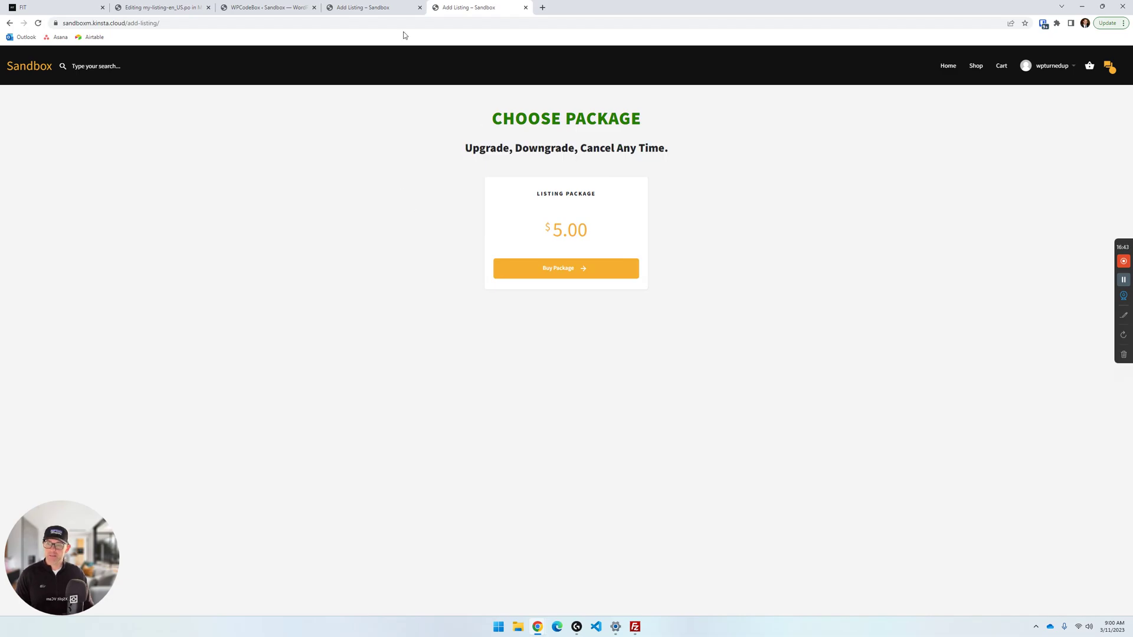
Wrap "Upgrade, Downgrade, Cancel Any Time." in a span with class "addlistingsubheading" in the Choose a Package translation, and save.
left_click(177, 7)
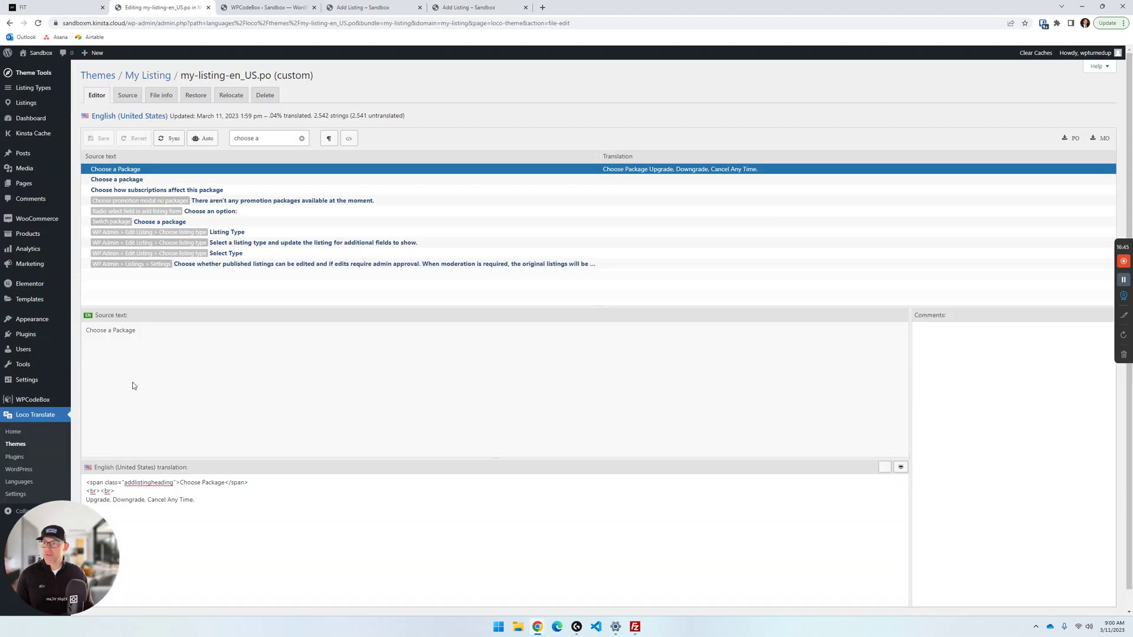
triple_click(101, 483)
left_click(101, 483)
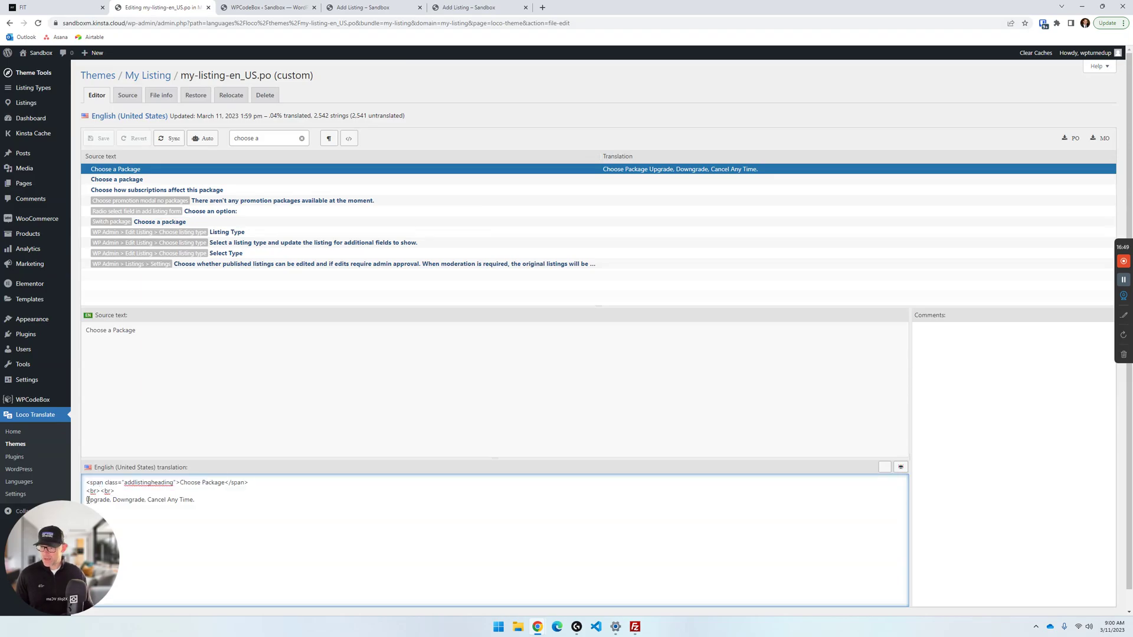
left_click(87, 500)
type("<span class")
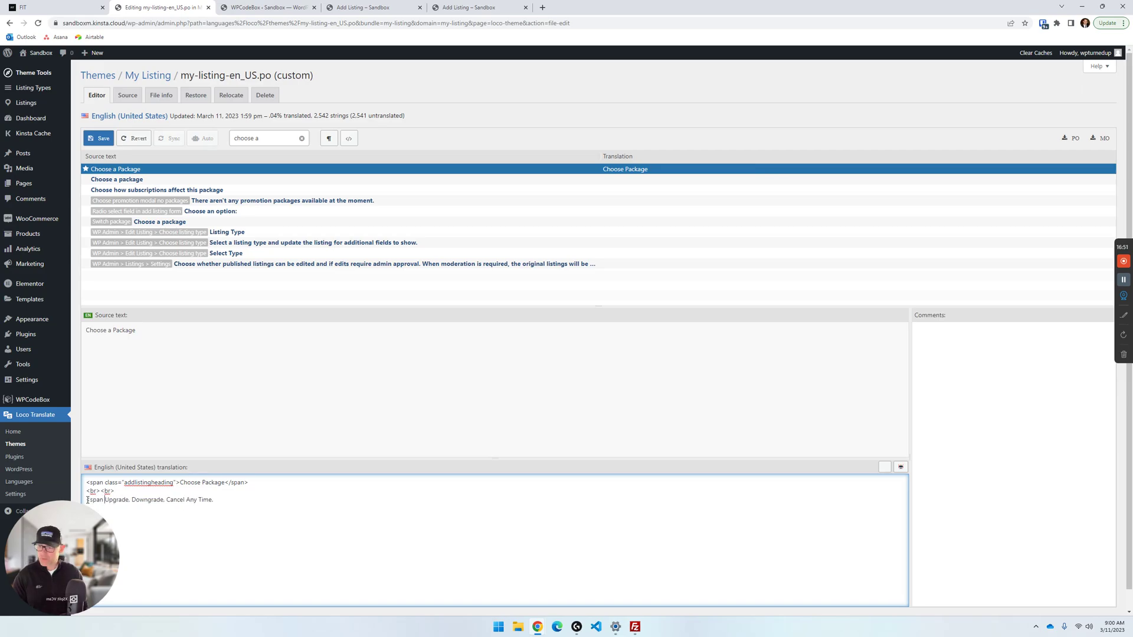
type("=")
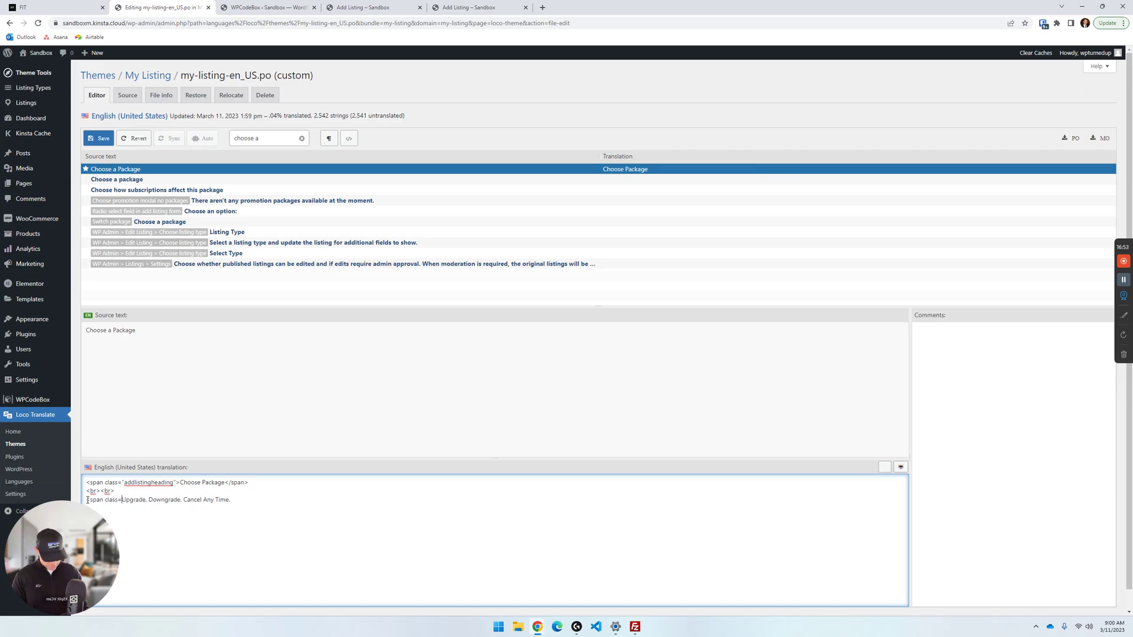
type("\"addlisting")
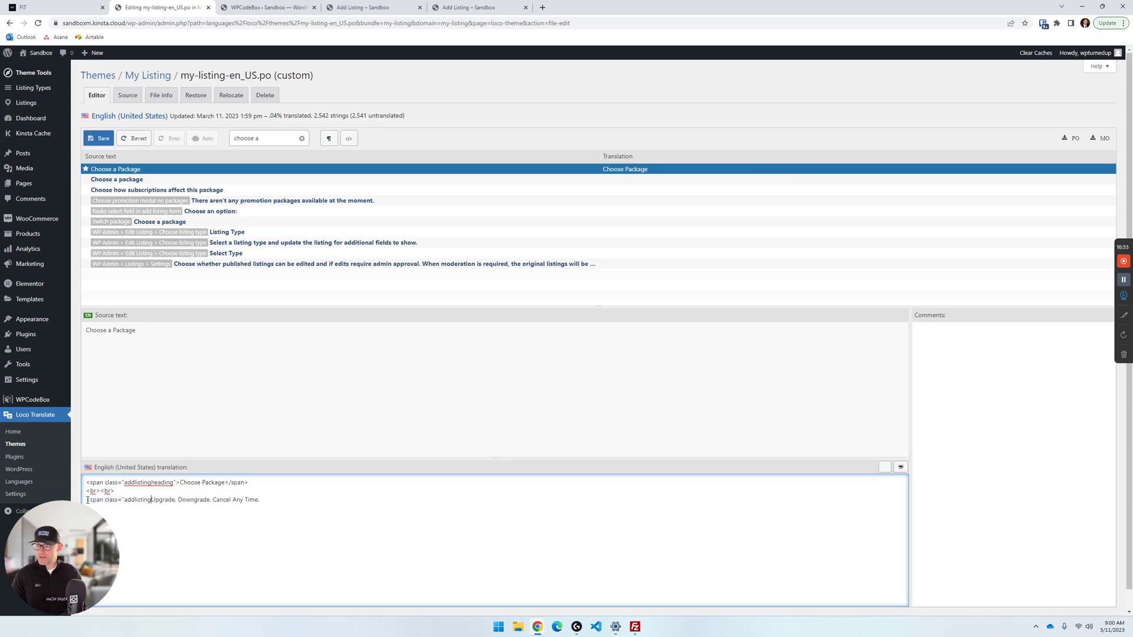
type("subh")
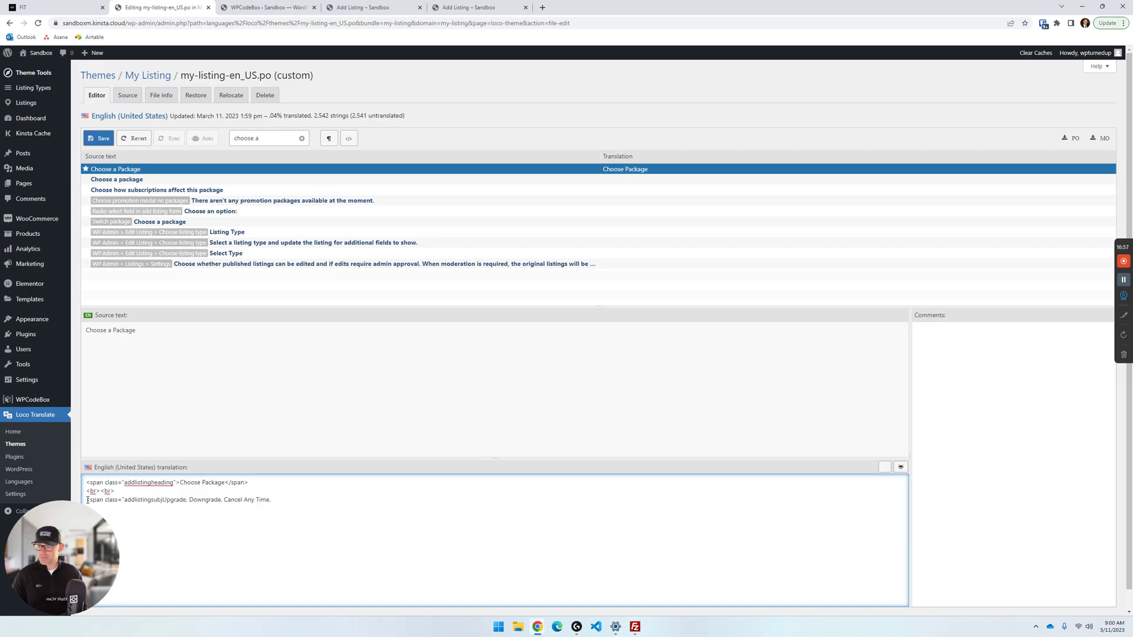
type("eading\">Upgrade, Downgrade, Cancel Any Time.")
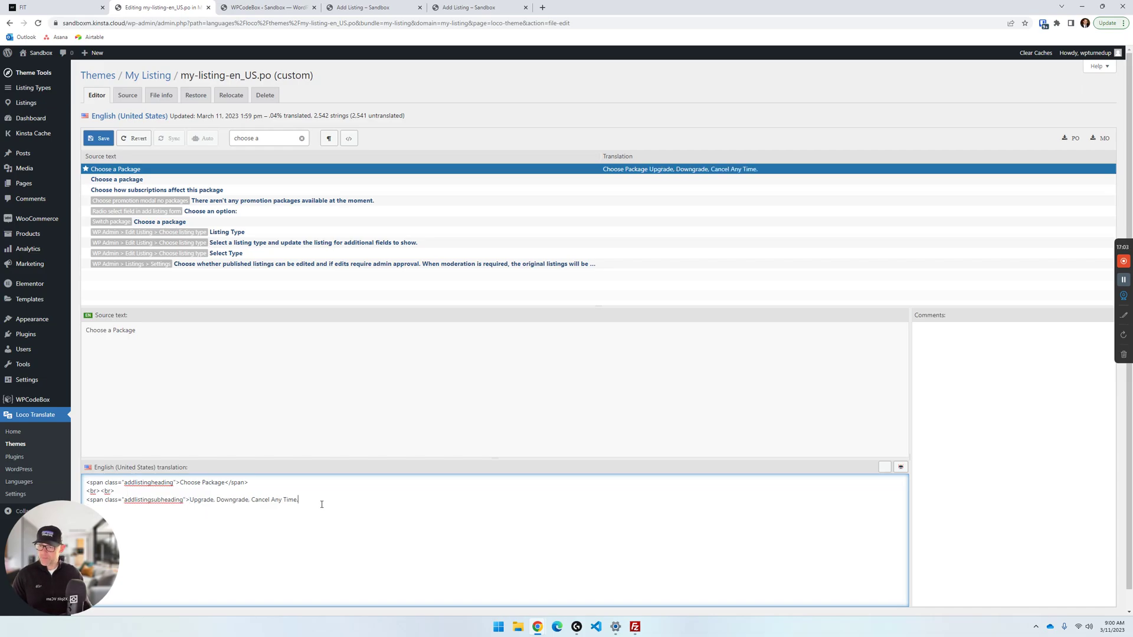
type("</span>")
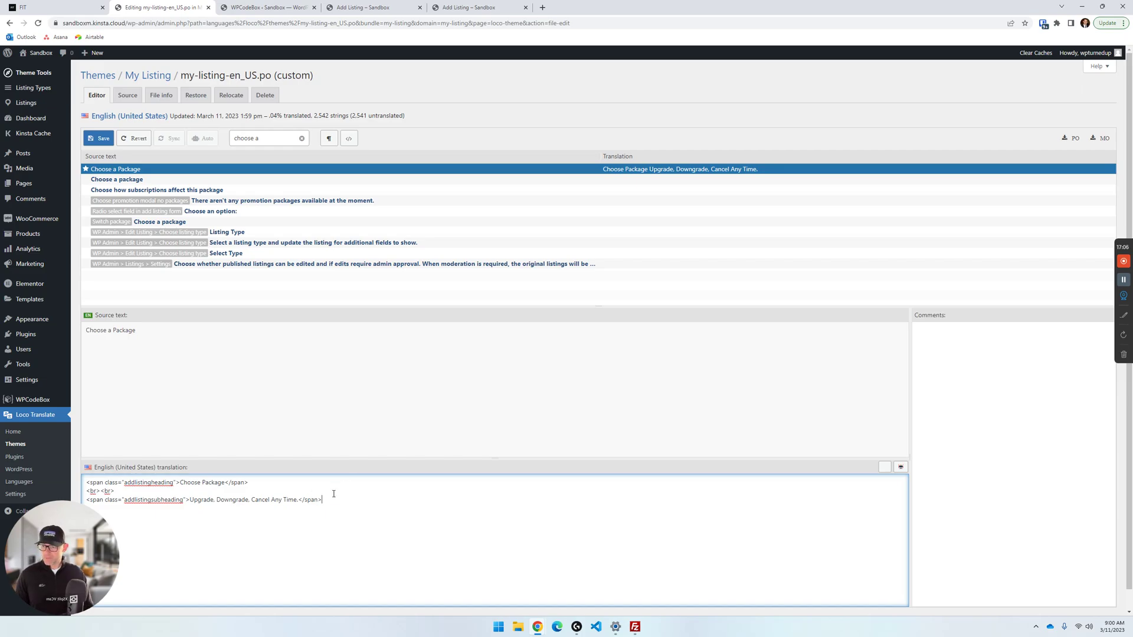
left_click(98, 136)
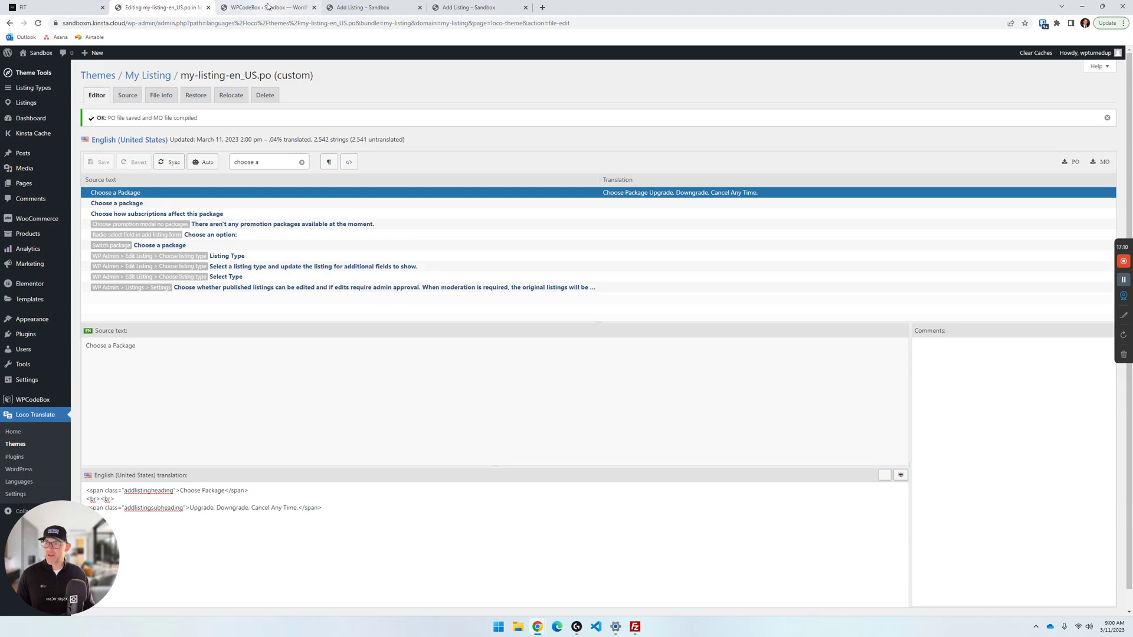
Duplicate the .addlistingheading rule below itself in the Add Listing CSS snippet and rename the copy's selector to .addlistingsubheading.
left_click(268, 7)
left_click_drag(407, 173, 348, 99)
key("ctrl+c")
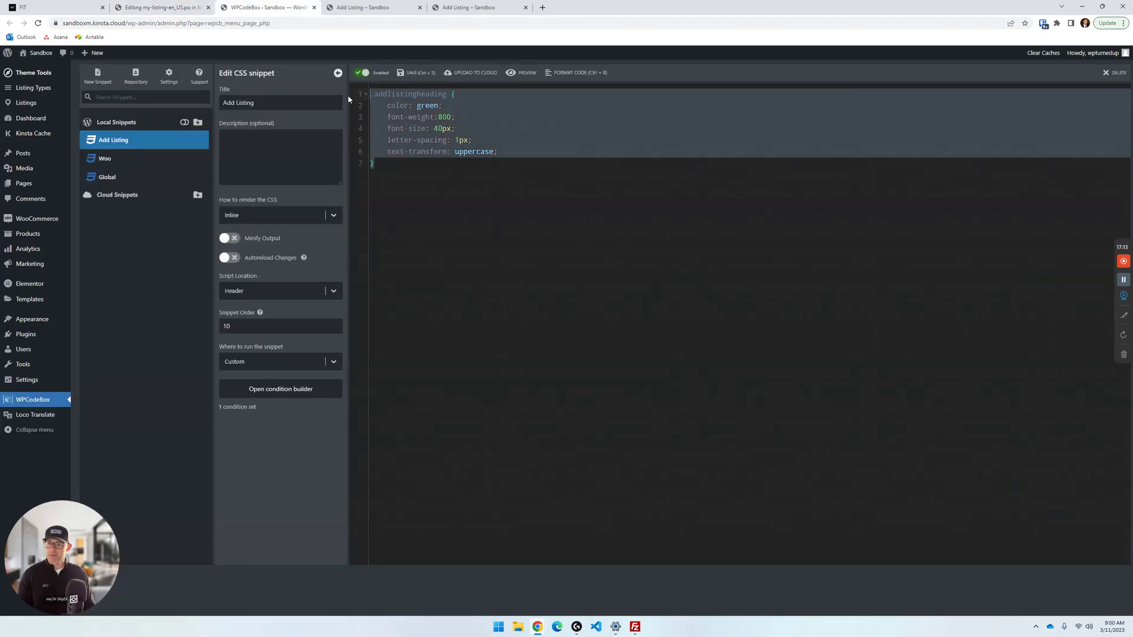
left_click(420, 159)
key("Return")
key("ctrl+v")
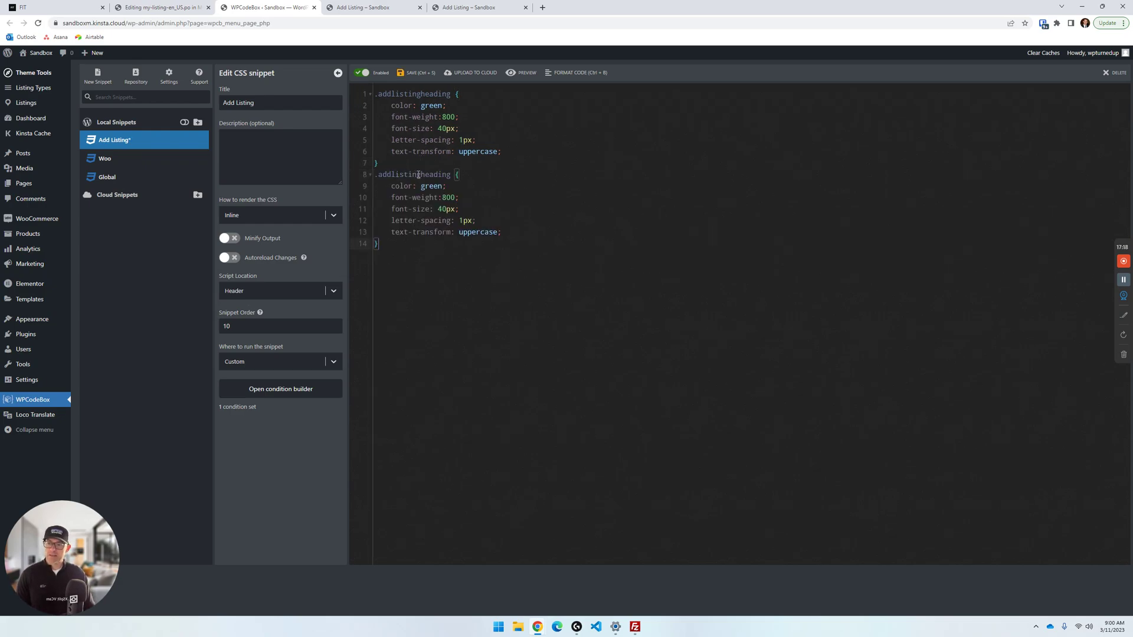
left_click(420, 175)
type("sub")
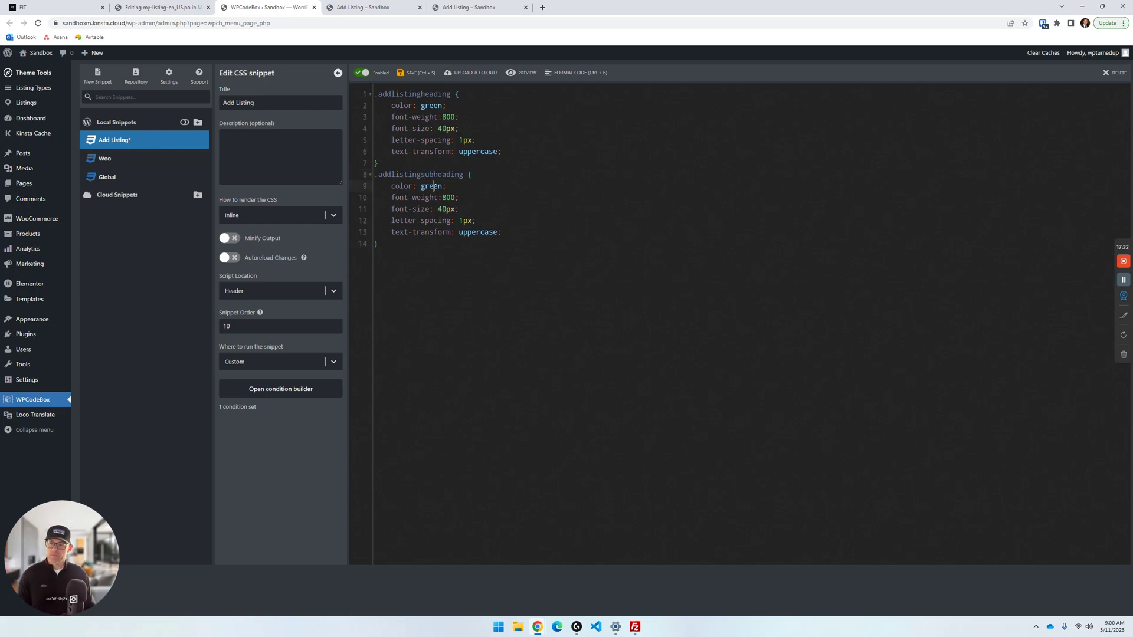
Set the color in the .addlistingheading rule to red.
double_click(435, 188)
double_click(435, 106)
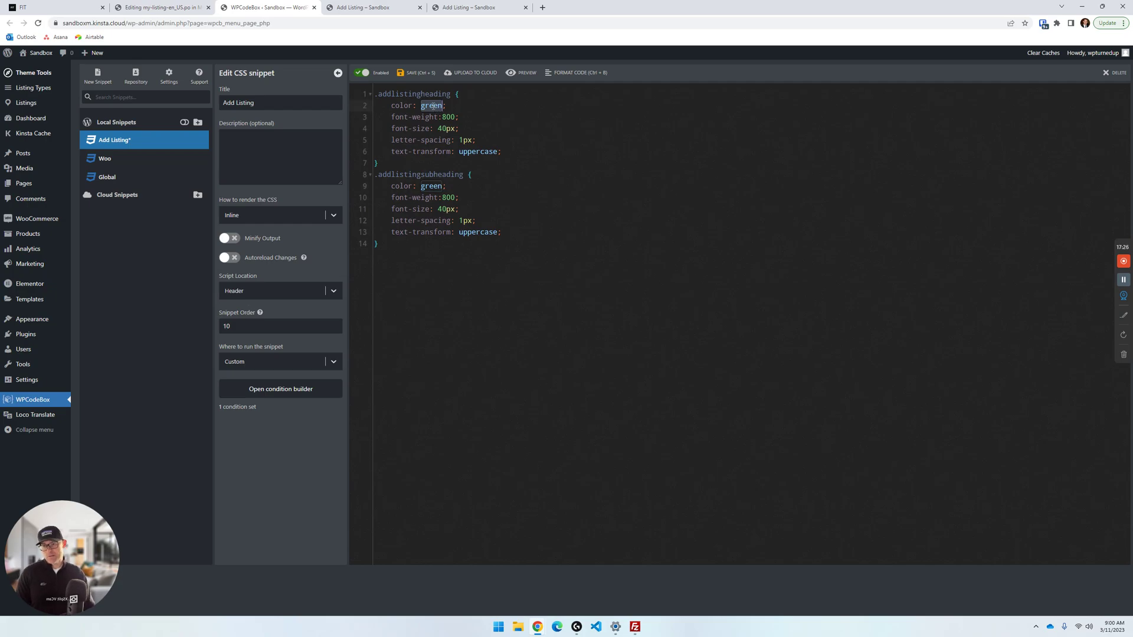
type("bl")
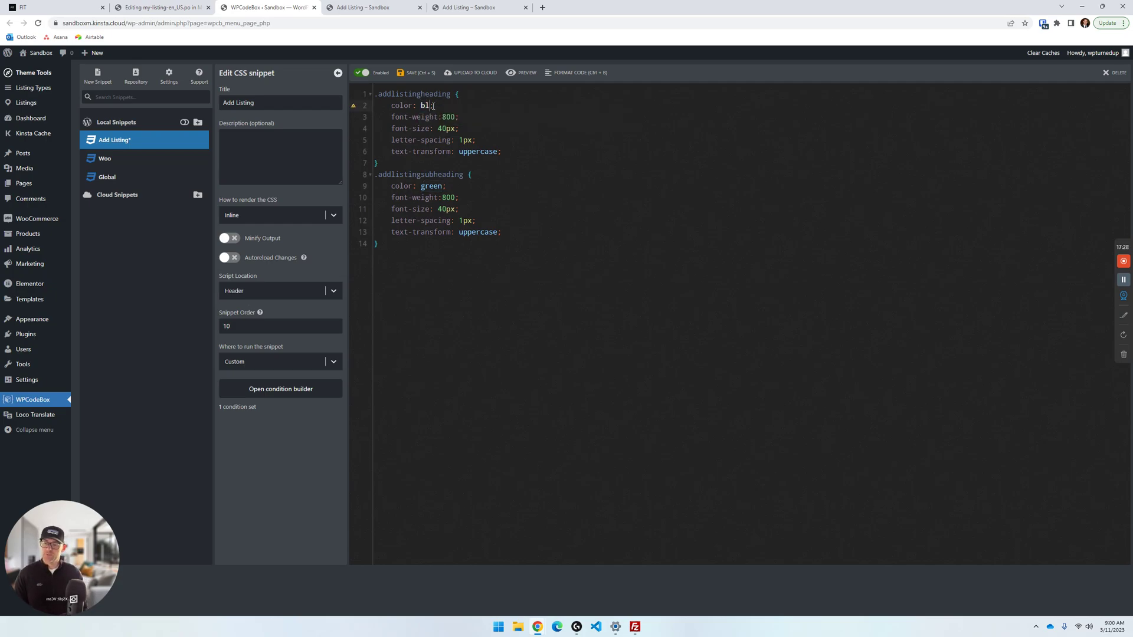
key("BackSpace")
key("BackSpace")
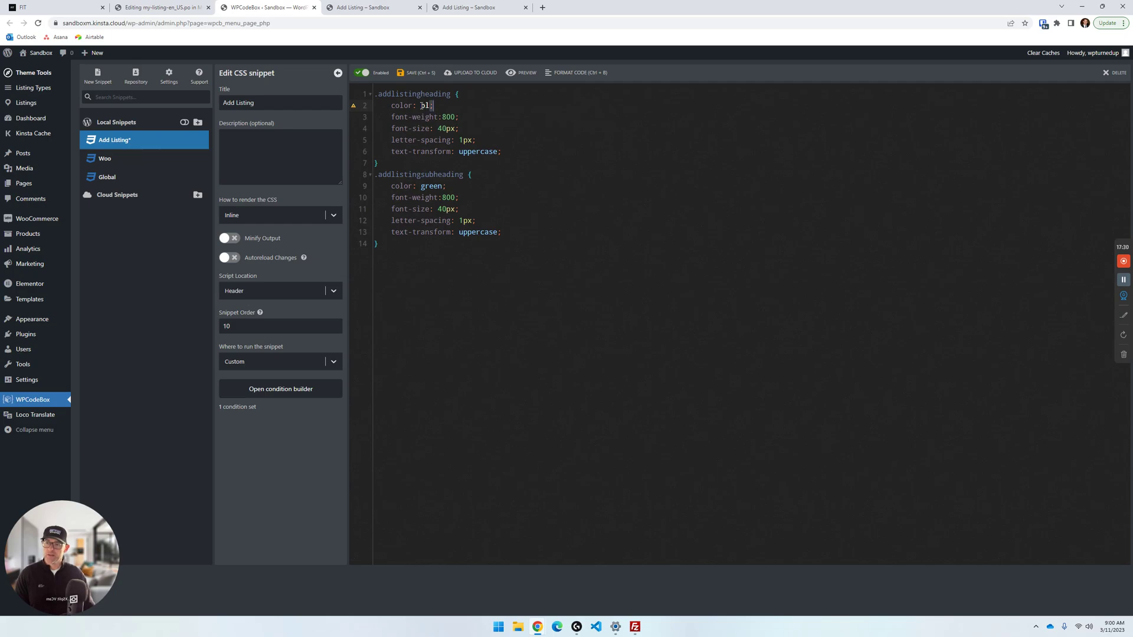
type("red")
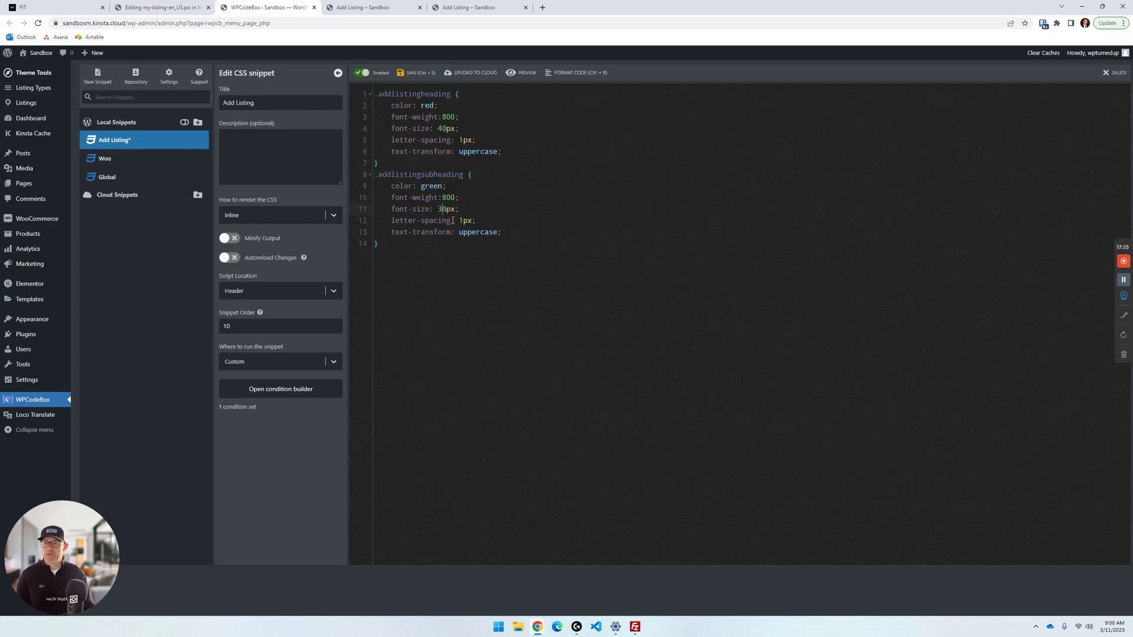
Set the .addlistingsubheading font-size to 30px and its text-transform to lowercase, and save the snippet.
double_click(475, 234)
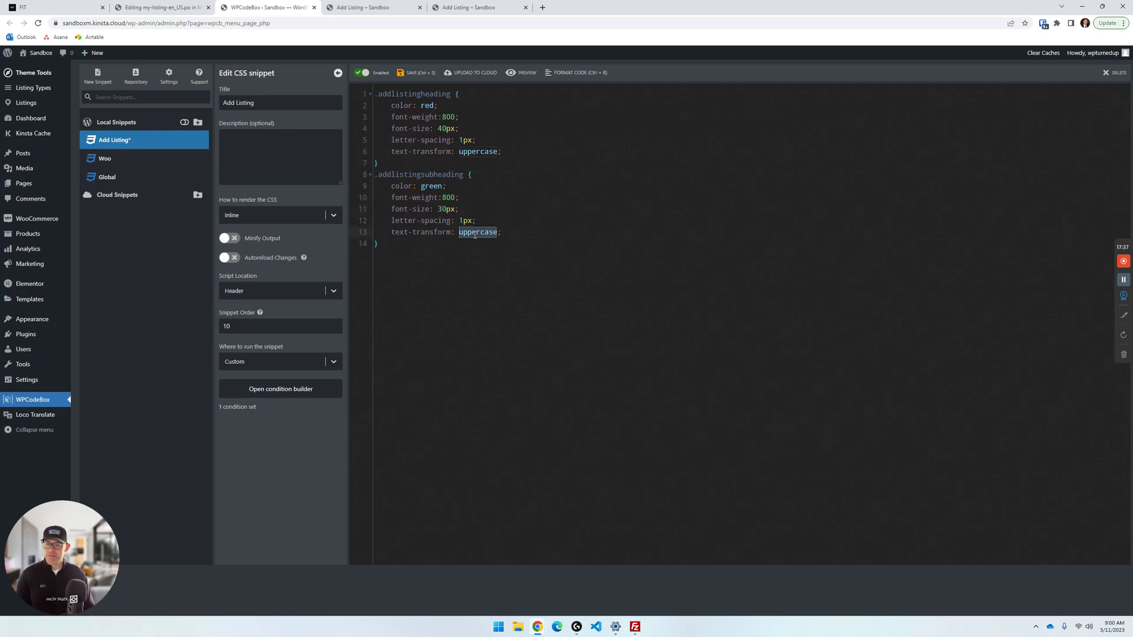
type("lower")
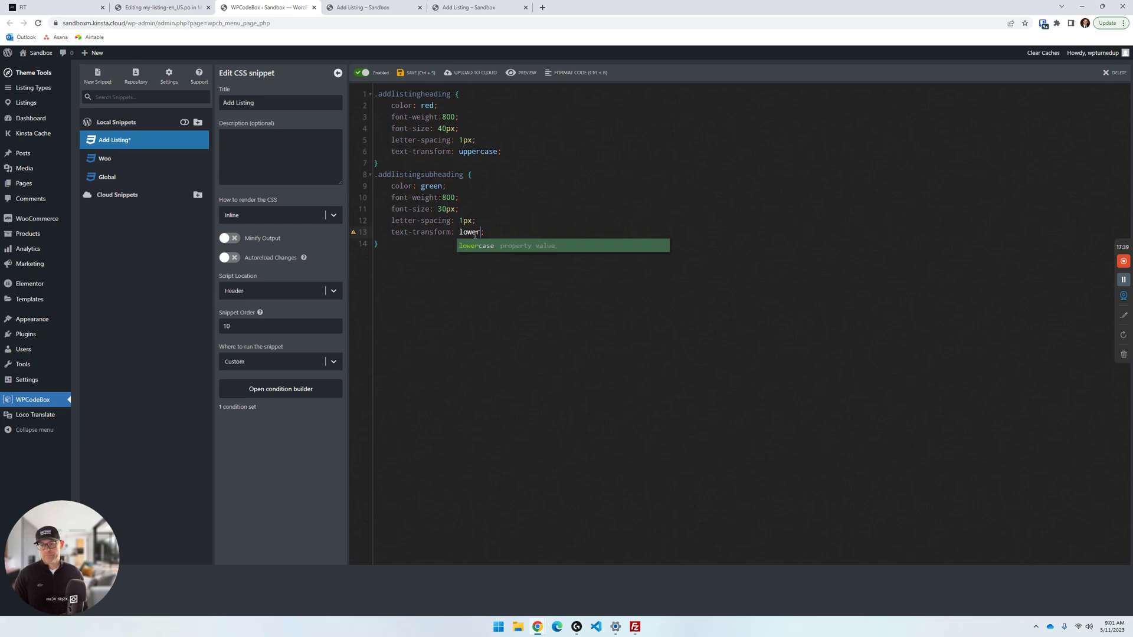
left_click(468, 245)
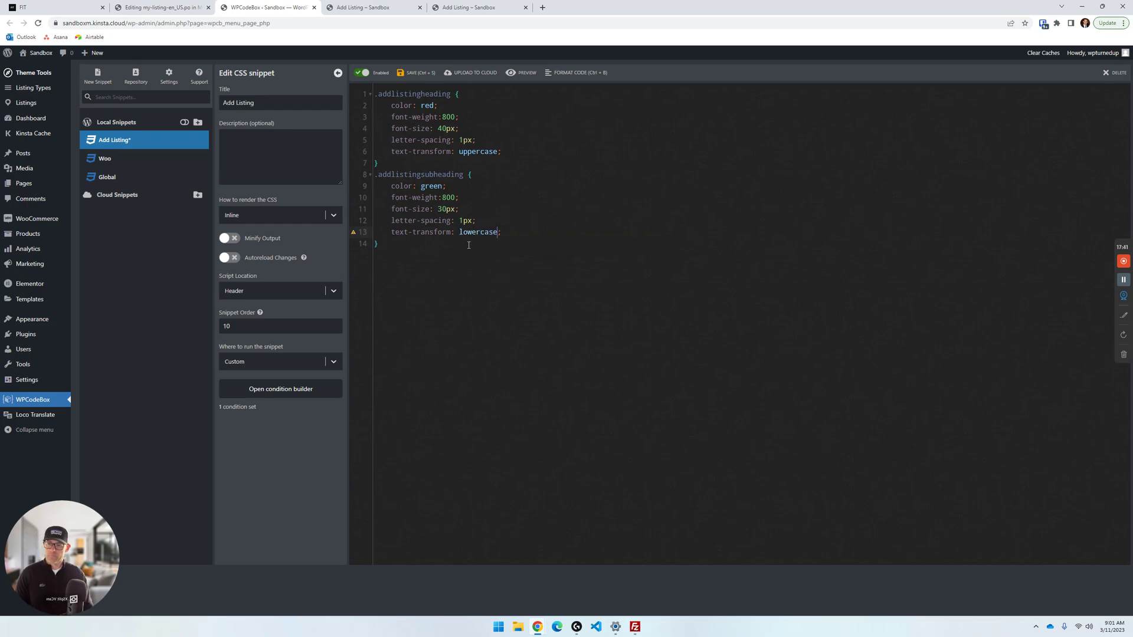
left_click(419, 74)
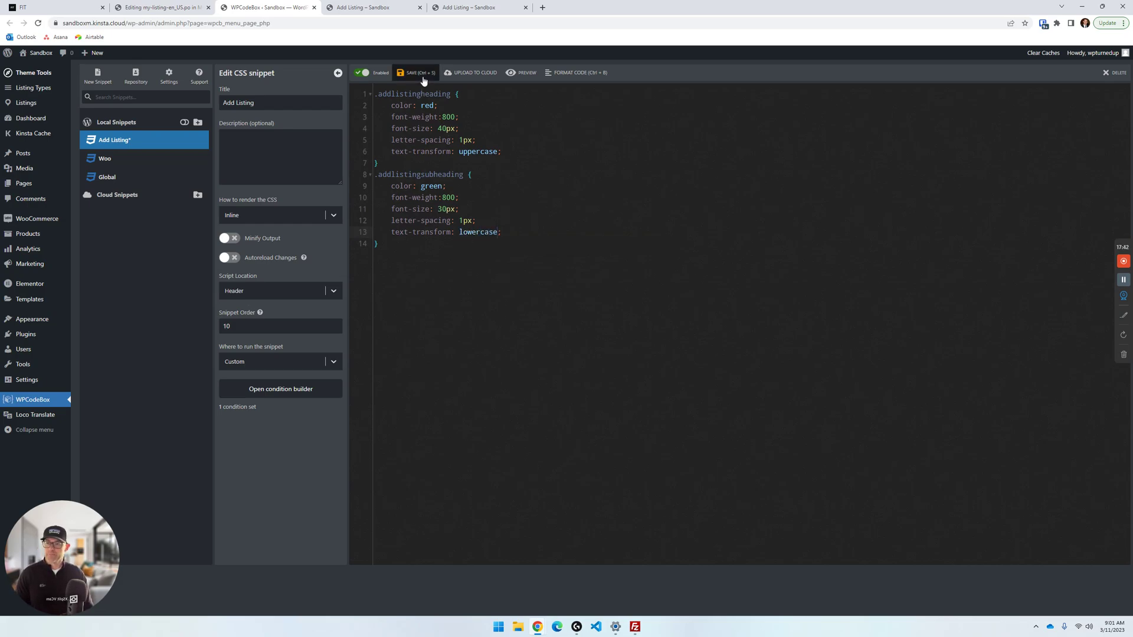
Reload the second Add Listing page to check the restyled heading and subheading.
left_click(477, 7)
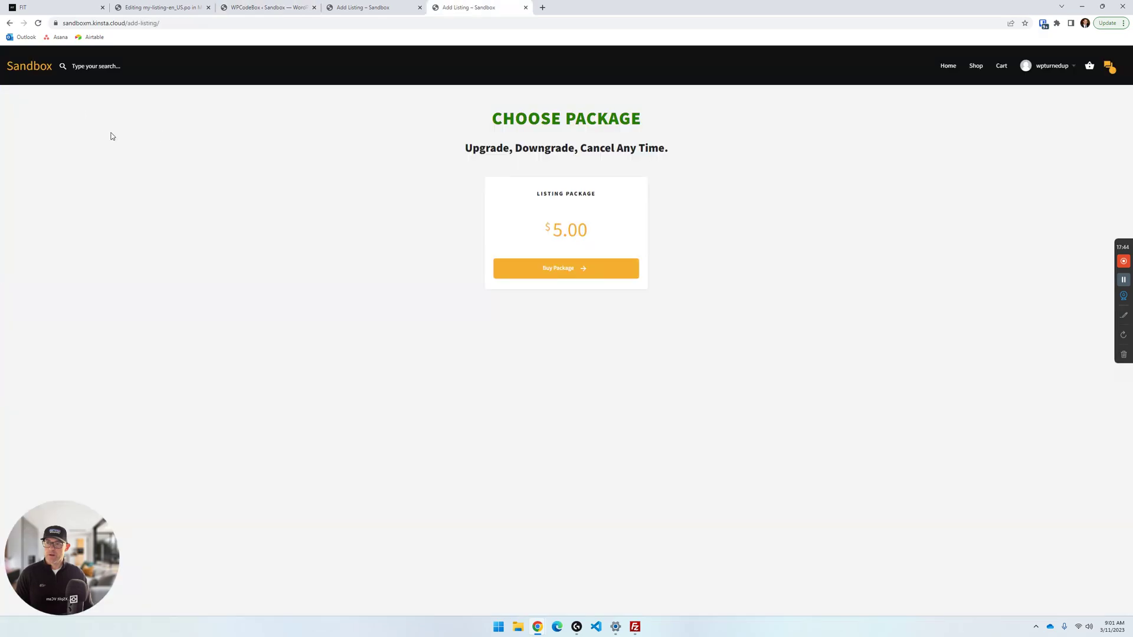
left_click(38, 23)
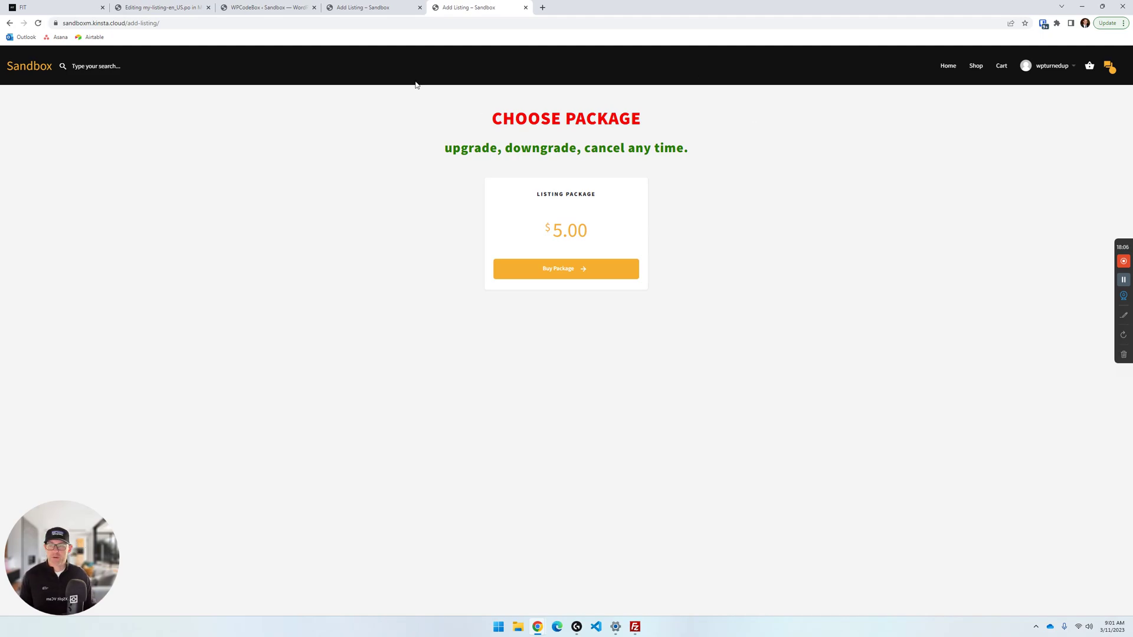
Open the WooCommerce bundle among Loco Translate's plugin translations.
left_click(157, 8)
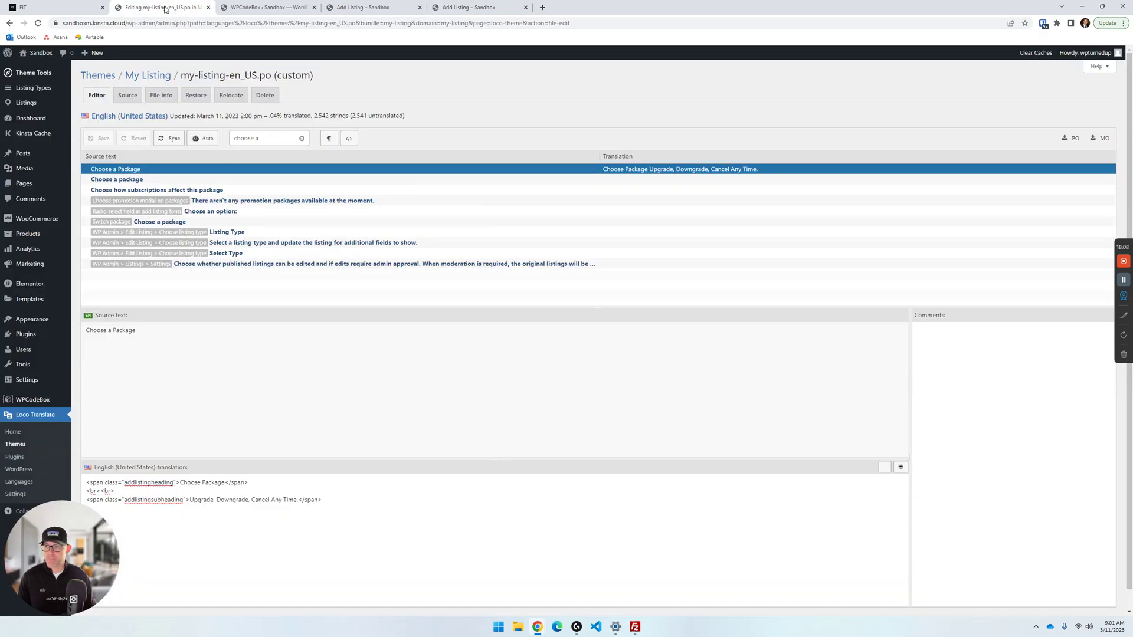
left_click(17, 459)
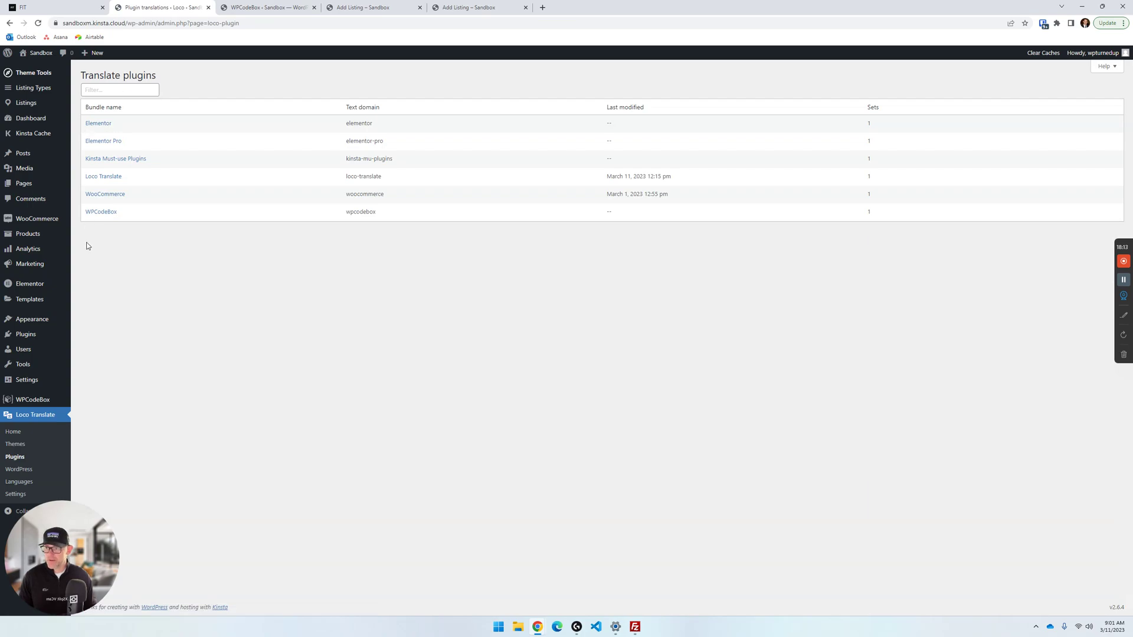
left_click(113, 195)
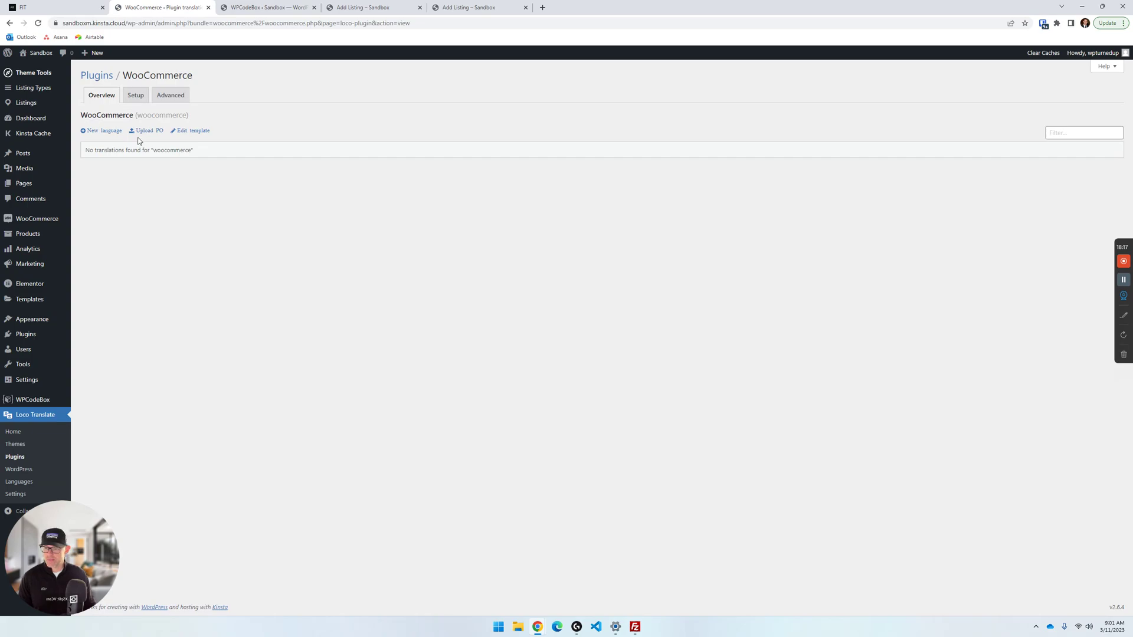